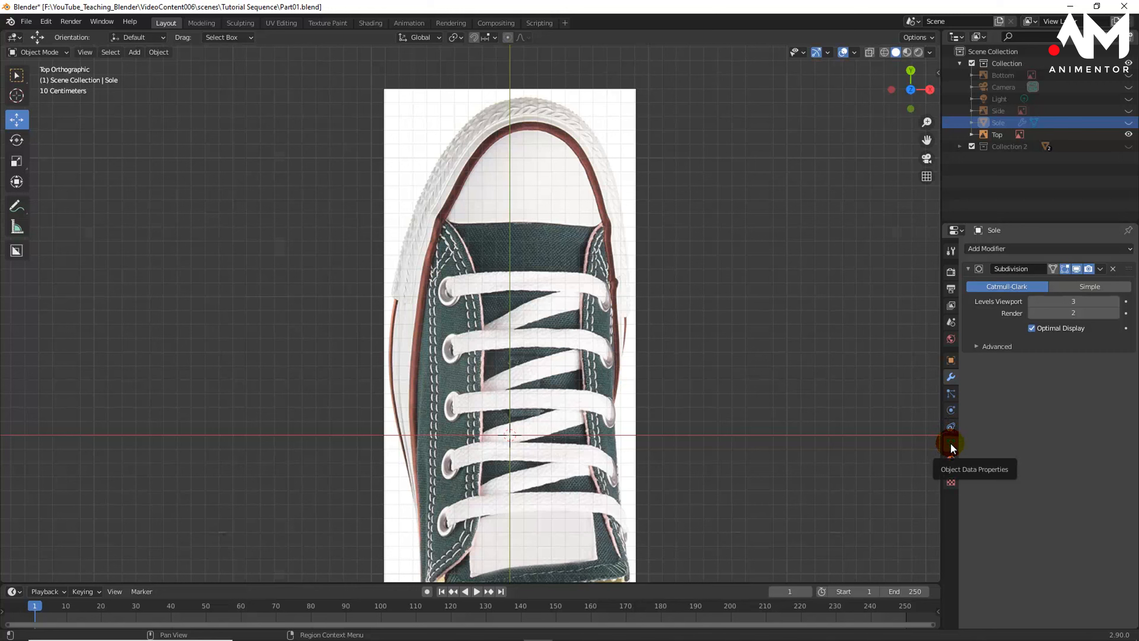
- Select the Top reference image and show its image display settings
{"action": "left_click", "coordinate": [950, 444]}
{"action": "left_click_drag", "start_coordinate": [677, 63], "coordinate": [593, 138]}
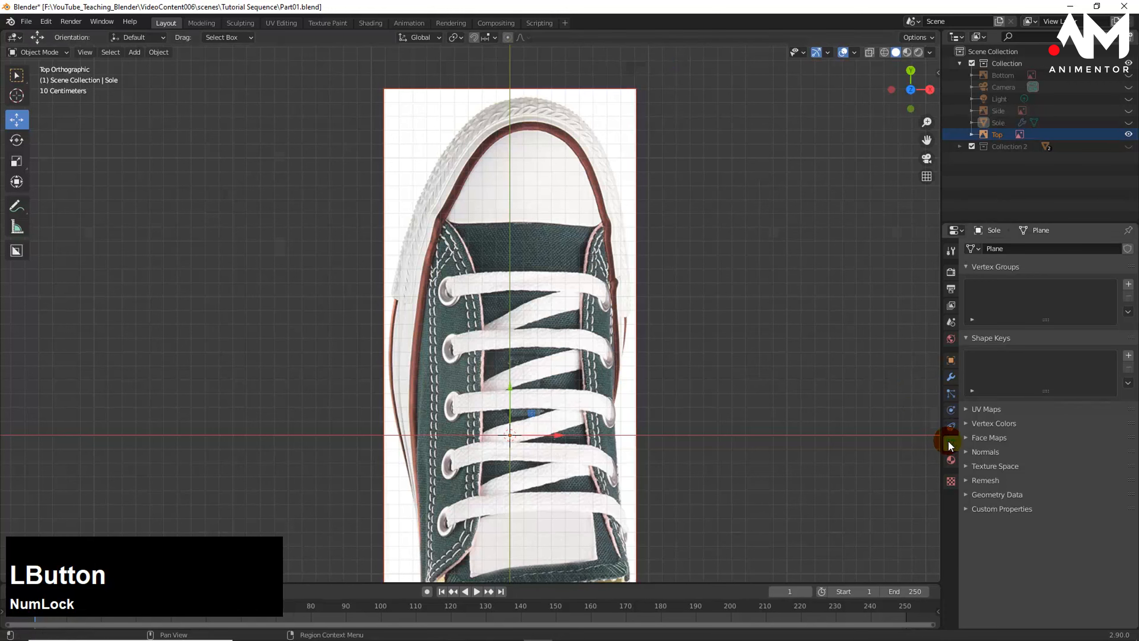
{"action": "left_click", "coordinate": [992, 133]}
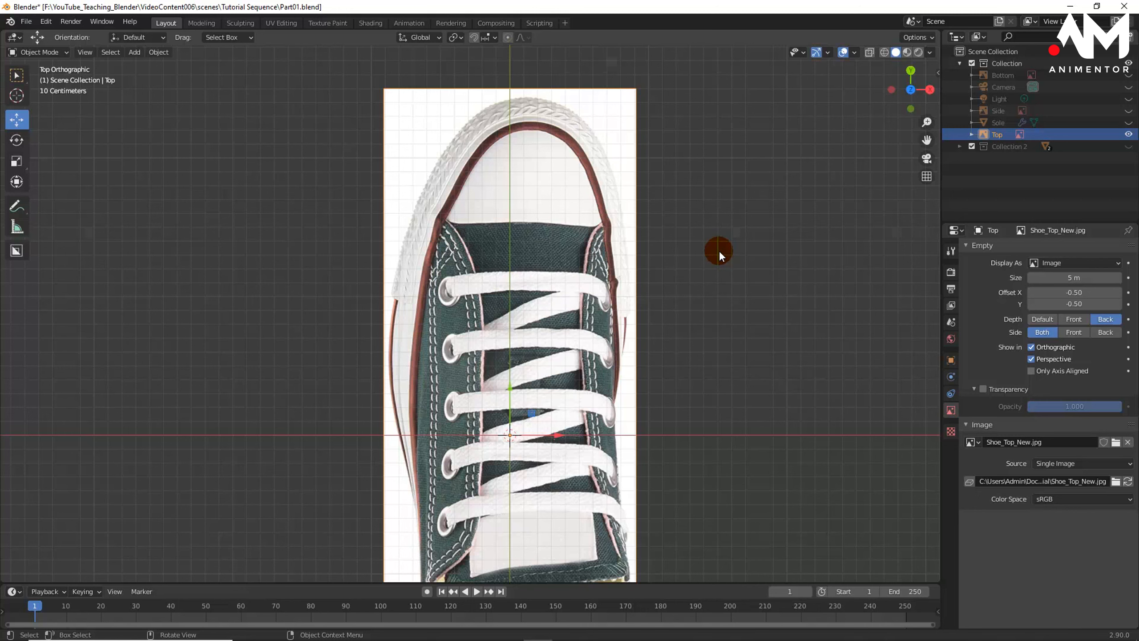
- Add a mesh plane, move it along Y over the front of the shoe, and turn on X-ray display
{"action": "key", "text": "shift+a"}
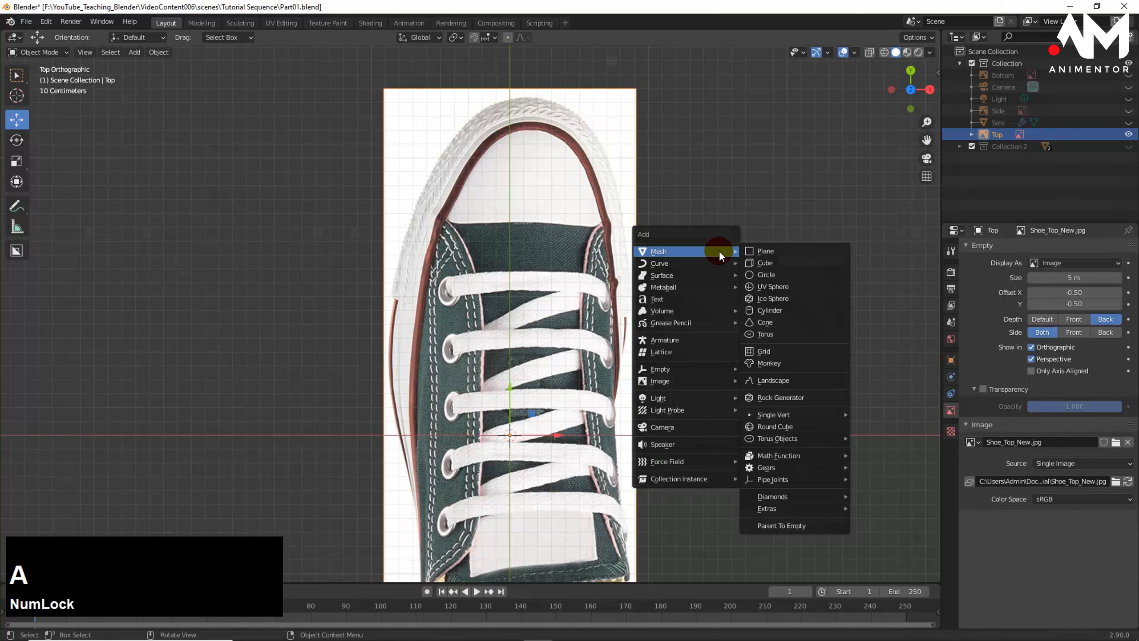
{"action": "left_click", "coordinate": [774, 251]}
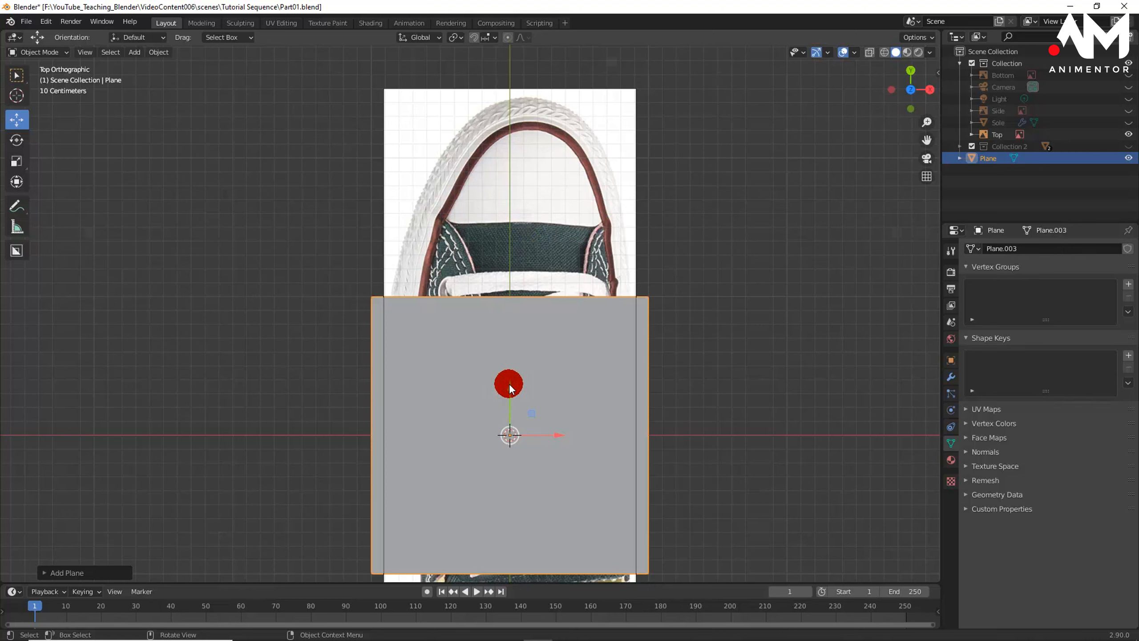
{"action": "left_click_drag", "start_coordinate": [510, 387], "coordinate": [484, 169]}
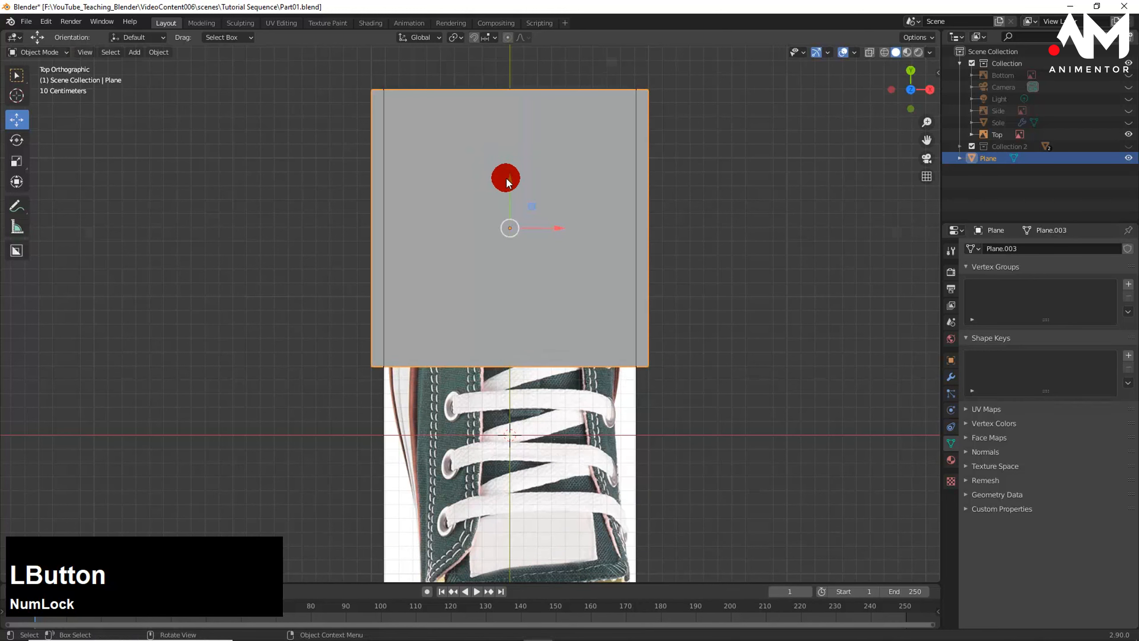
{"action": "key", "text": "alt+z"}
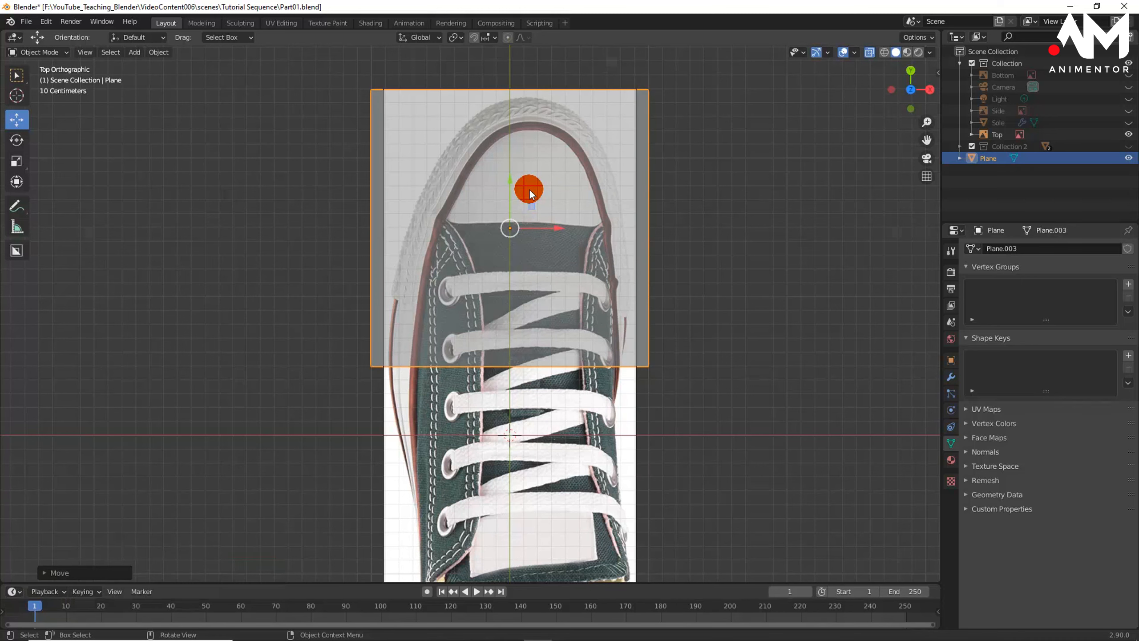
- Edit the plane's vertices and lower its front edge along Y to the brown trim at the tip of the toe cap
{"action": "key", "text": "Tab"}
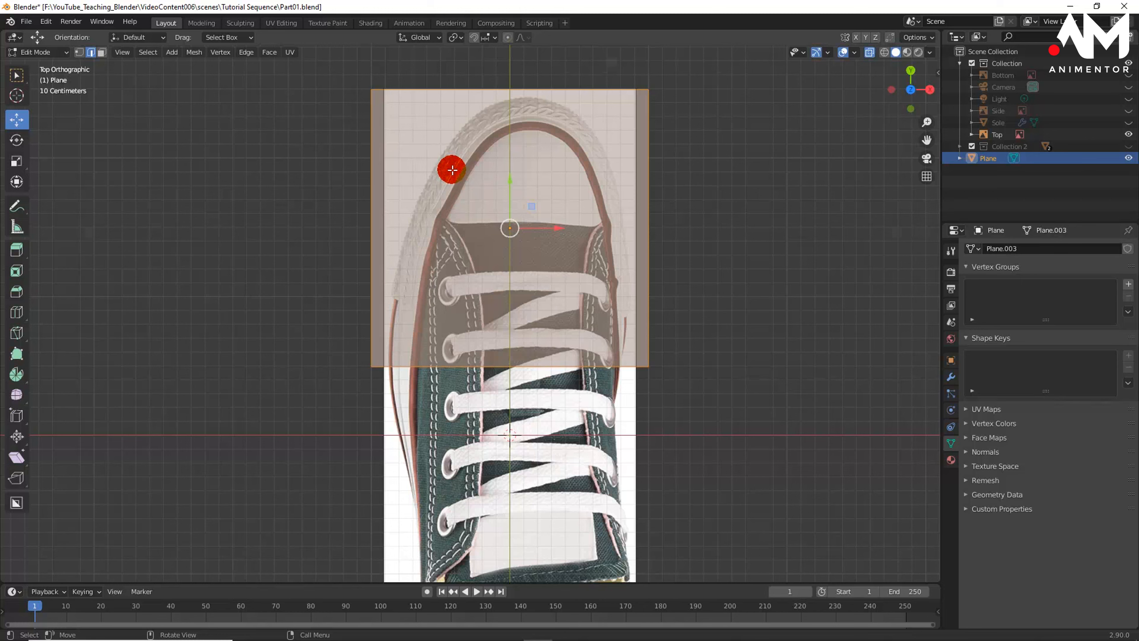
{"action": "key", "text": "1"}
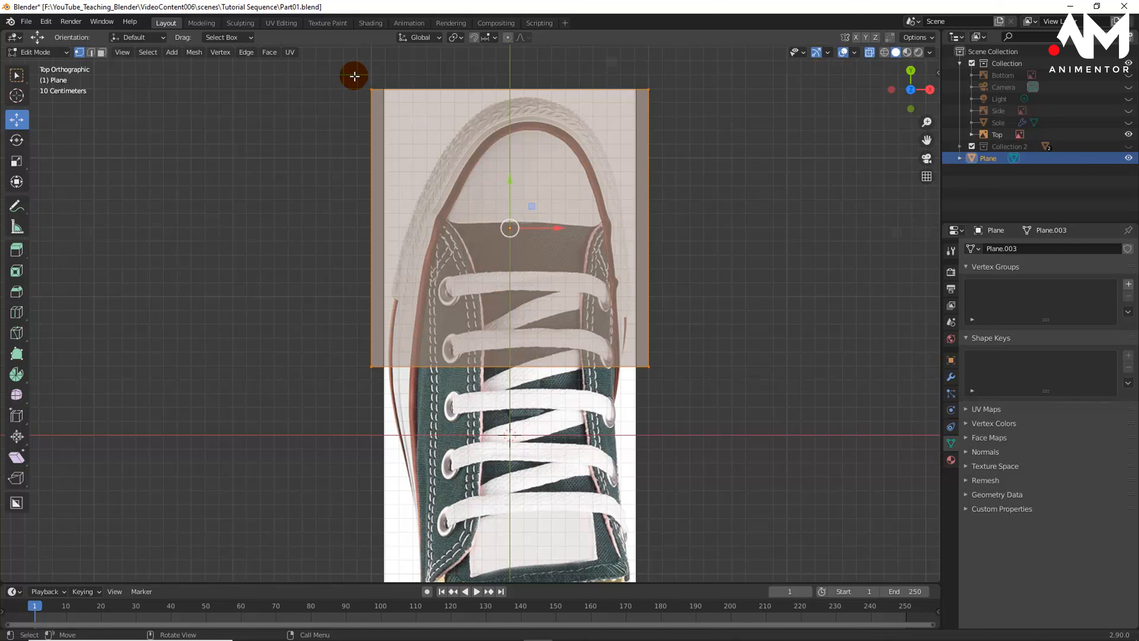
{"action": "left_click_drag", "start_coordinate": [351, 74], "coordinate": [688, 120]}
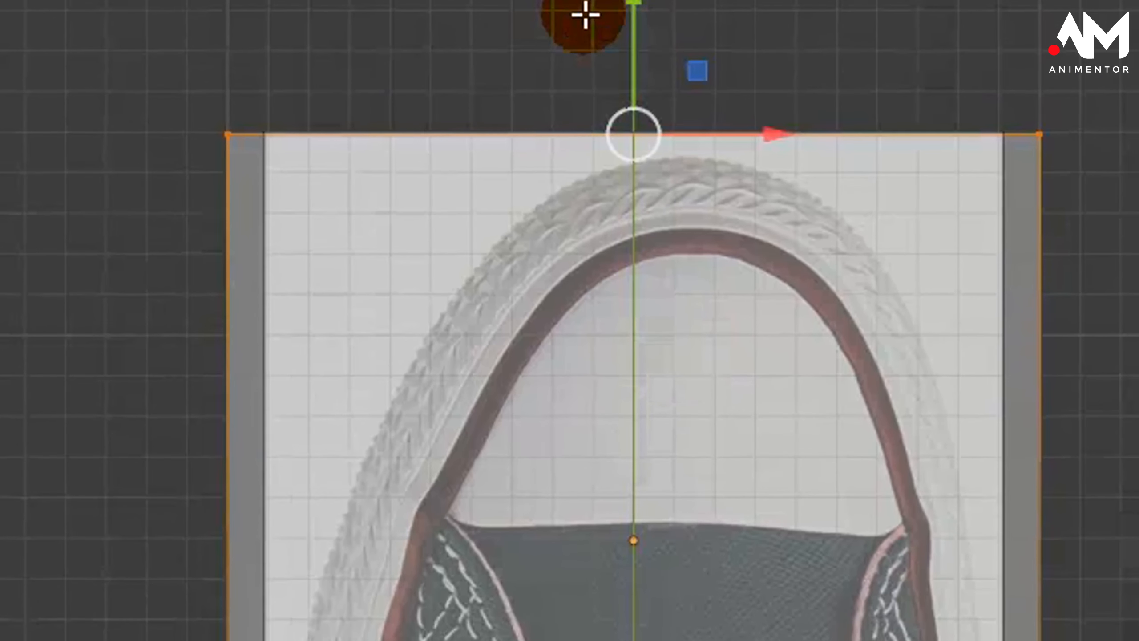
{"action": "left_click_drag", "start_coordinate": [633, 7], "coordinate": [638, 122]}
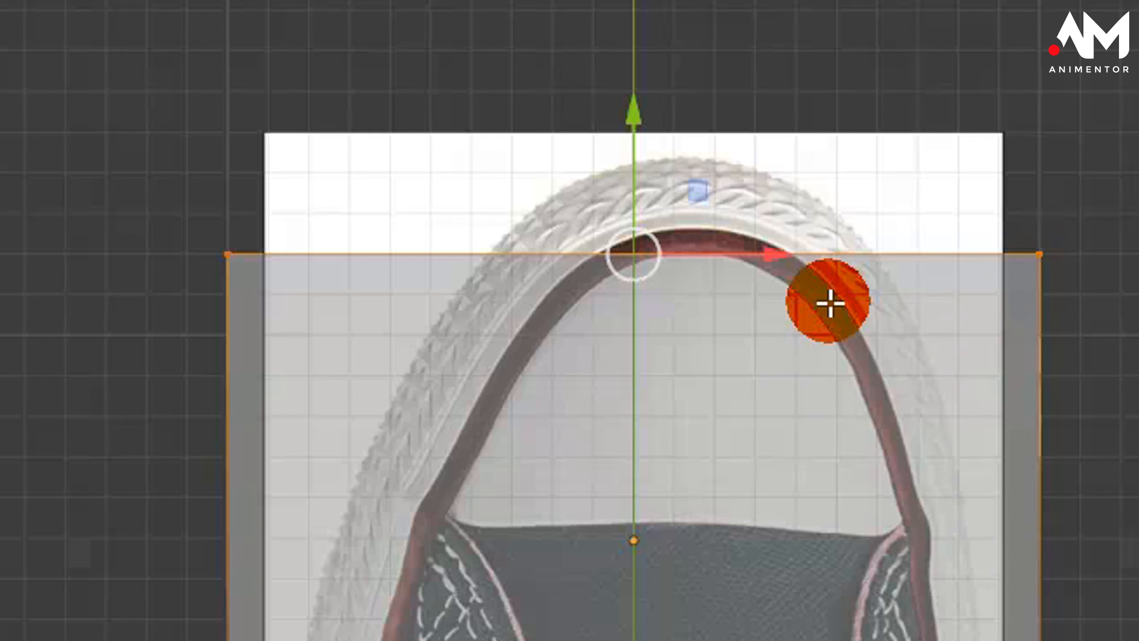
{"action": "mouse_move", "coordinate": [630, 126]}
{"action": "left_mouse_down"}
{"action": "mouse_move", "coordinate": [617, 142]}
{"action": "mouse_move", "coordinate": [618, 120]}
{"action": "left_mouse_up"}
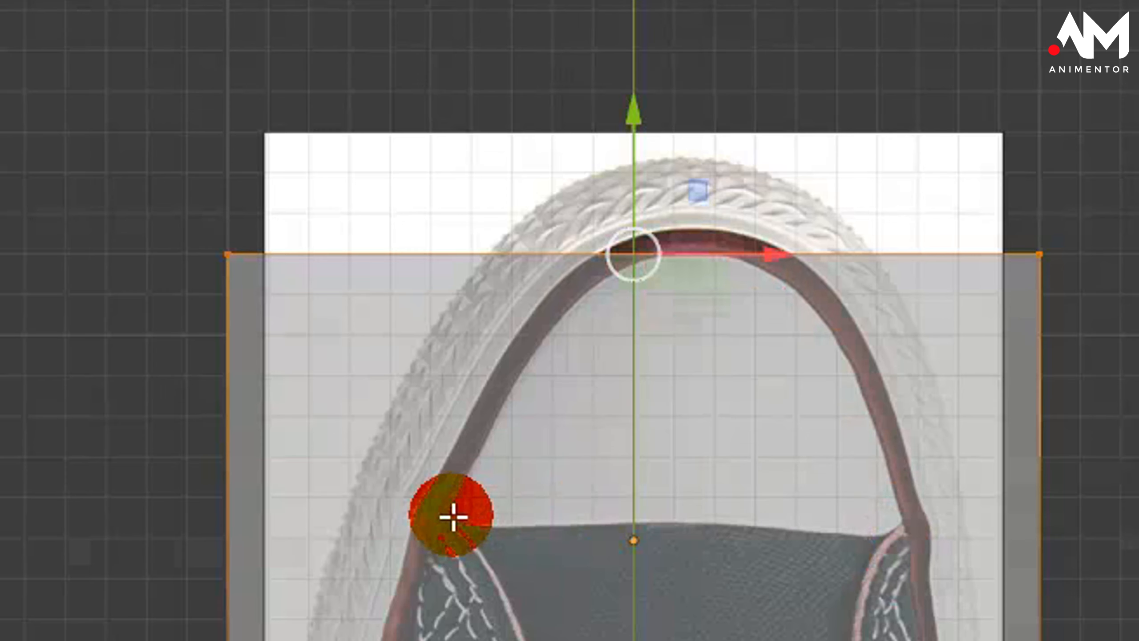
- Move the plane's two front corners inward along X to the brown trim on either side of the toe tip
{"action": "left_click_drag", "start_coordinate": [166, 203], "coordinate": [350, 300]}
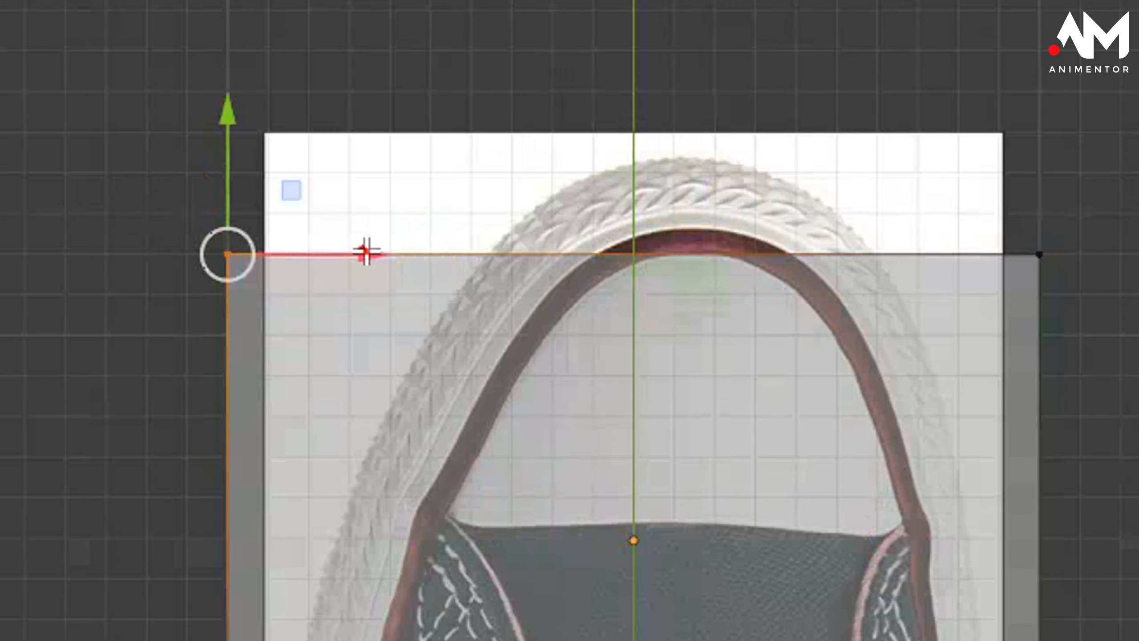
{"action": "left_click_drag", "start_coordinate": [365, 251], "coordinate": [762, 274]}
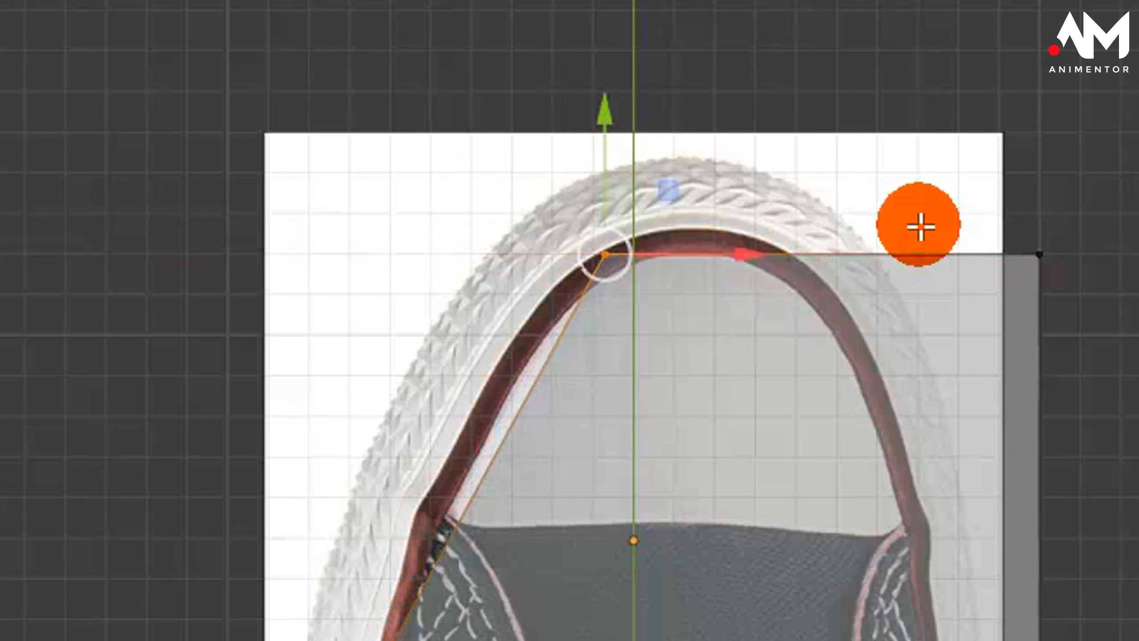
{"action": "left_click", "coordinate": [1039, 255]}
{"action": "key", "text": "g"}
{"action": "key", "text": "x"}
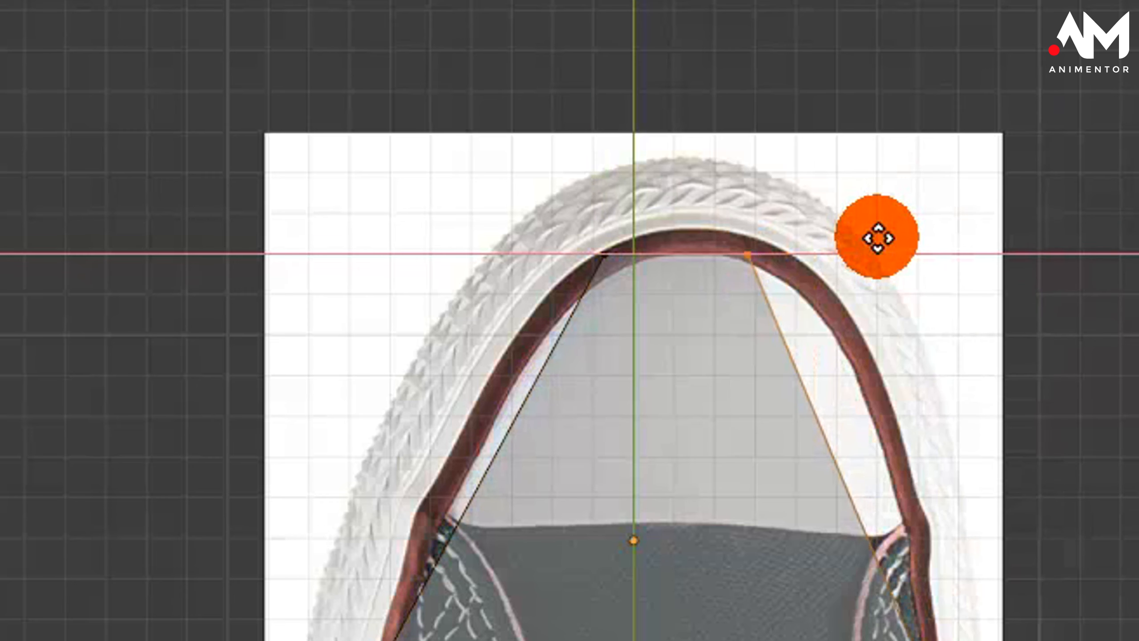
{"action": "left_click", "coordinate": [895, 236]}
{"action": "key", "text": "alt+a"}
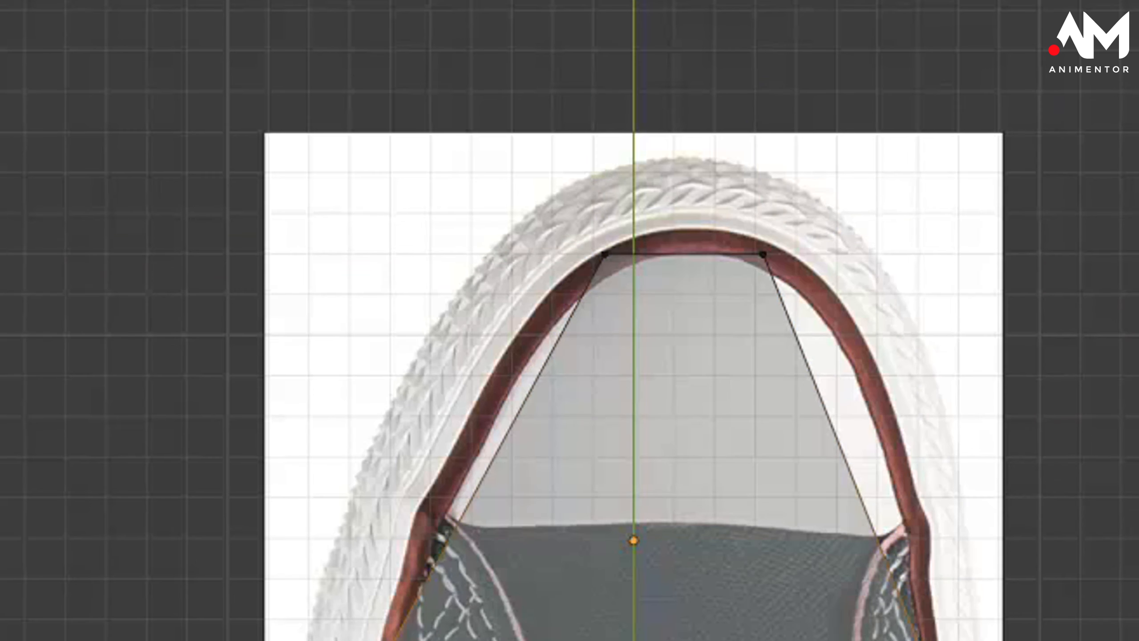
- Raise the plane's rear edge to the base of the toe cap and bring both rear corners inward along X to the trim
{"action": "left_click_drag", "start_coordinate": [633, 640], "coordinate": [596, 399]}
{"action": "left_click_drag", "start_coordinate": [107, 478], "coordinate": [578, 534]}
{"action": "left_click_drag", "start_coordinate": [927, 454], "coordinate": [1138, 624]}
{"action": "left_click_drag", "start_coordinate": [1138, 528], "coordinate": [1037, 537]}
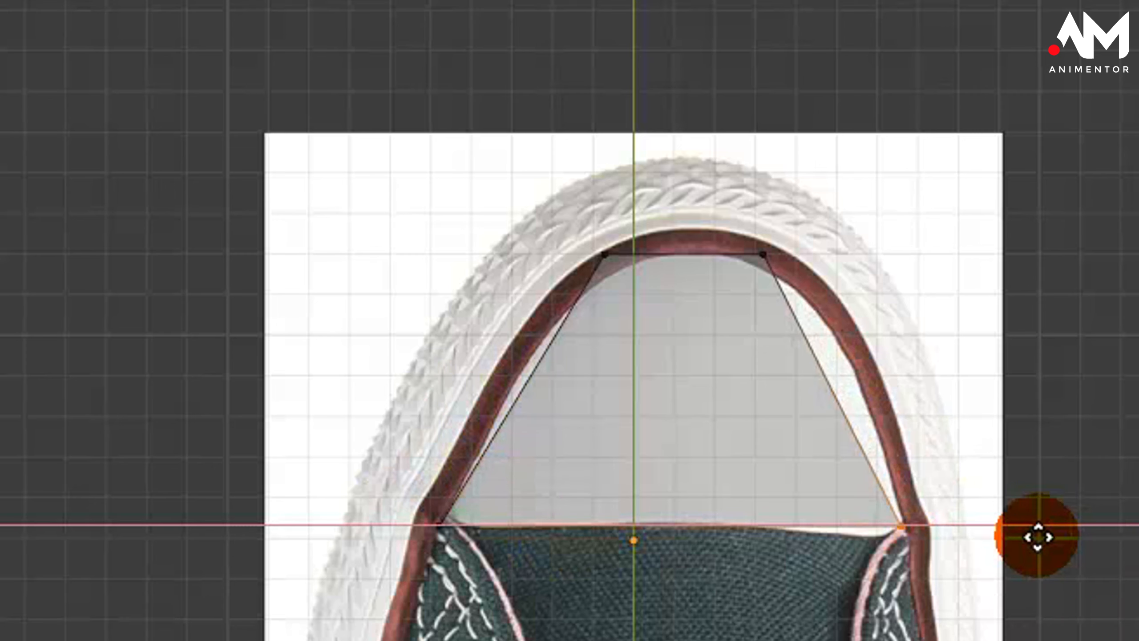
- Spread the two front corners slightly outward along X and nudge the rear right corner onto the trim
{"action": "left_click_drag", "start_coordinate": [729, 232], "coordinate": [939, 331]}
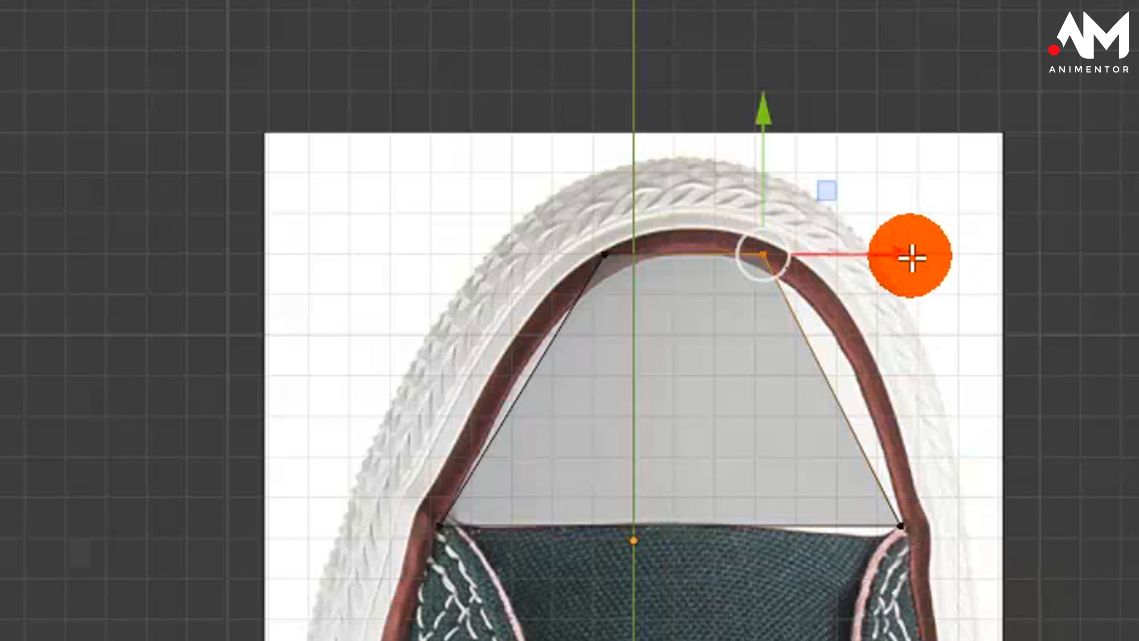
{"action": "left_click_drag", "start_coordinate": [902, 255], "coordinate": [923, 255]}
{"action": "left_click_drag", "start_coordinate": [735, 254], "coordinate": [713, 254]}
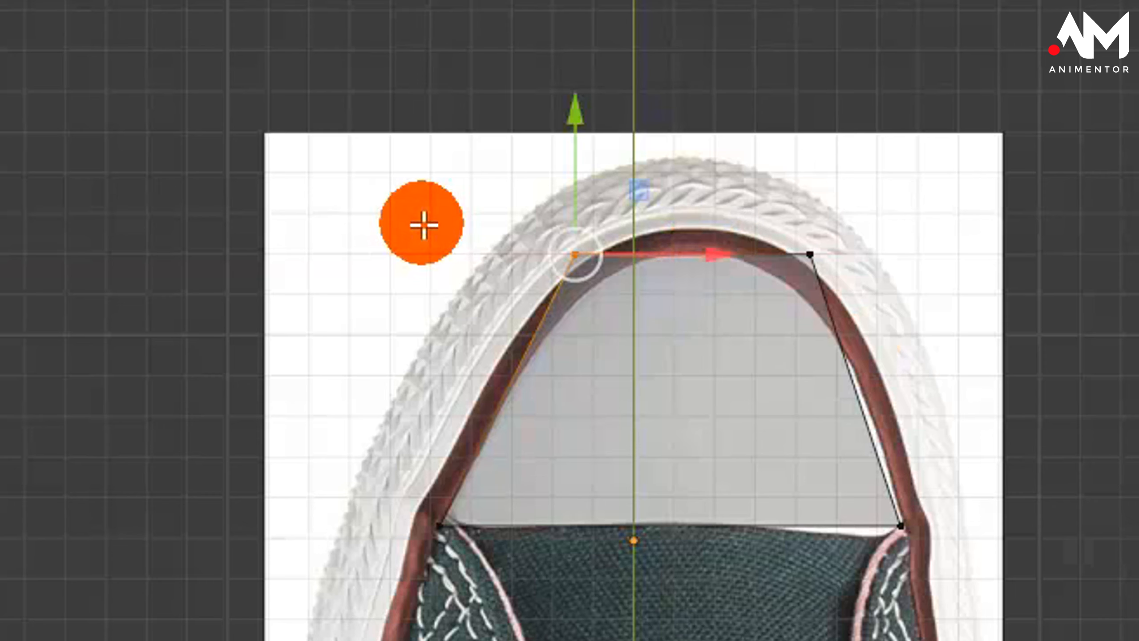
{"action": "scroll", "coordinate": [798, 449], "scroll_direction": "up", "scroll_amount": 2}
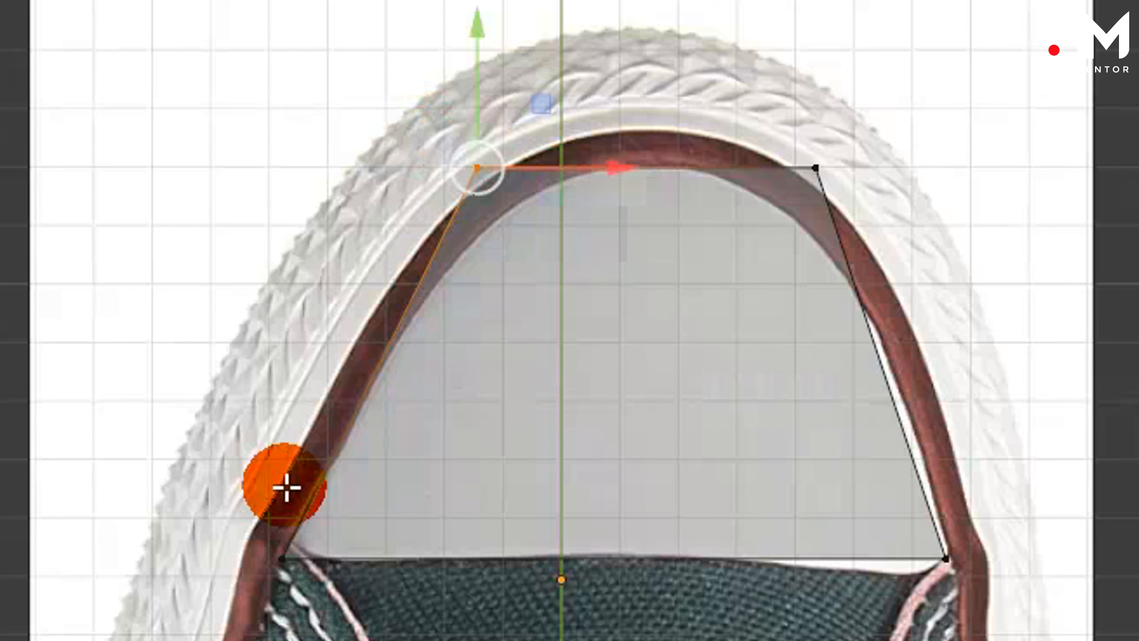
{"action": "left_click_drag", "start_coordinate": [910, 529], "coordinate": [1011, 607]}
{"action": "left_click_drag", "start_coordinate": [1078, 554], "coordinate": [1088, 550]}
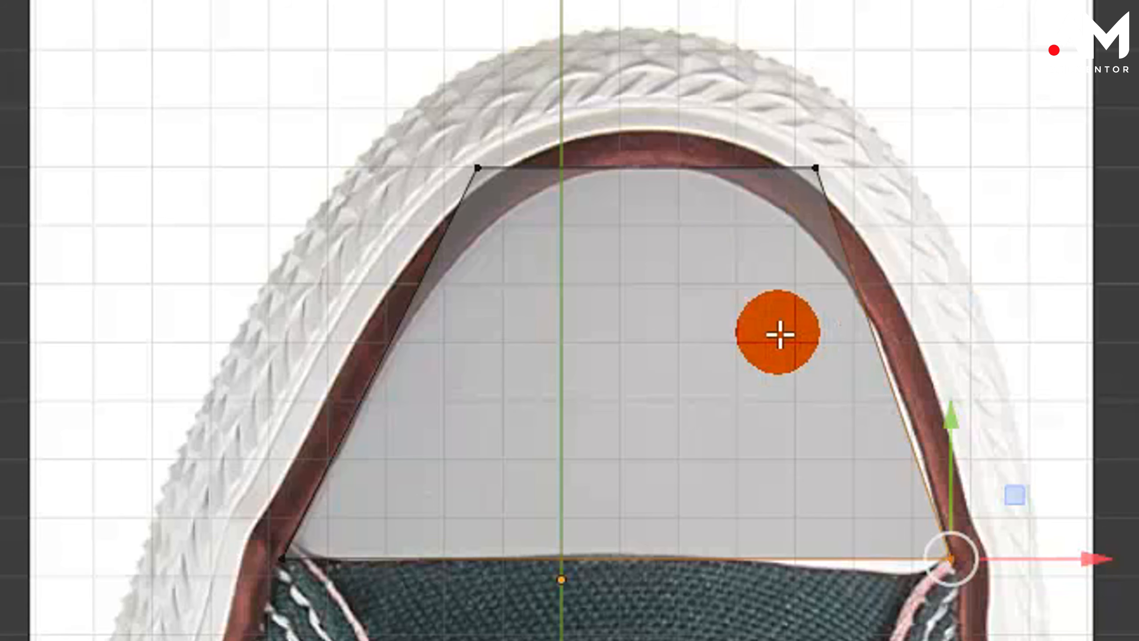
- Add two evenly spaced loop cuts running lengthwise from the toe tip to the plane's rear edge
{"action": "key", "text": "ctrl+r"}
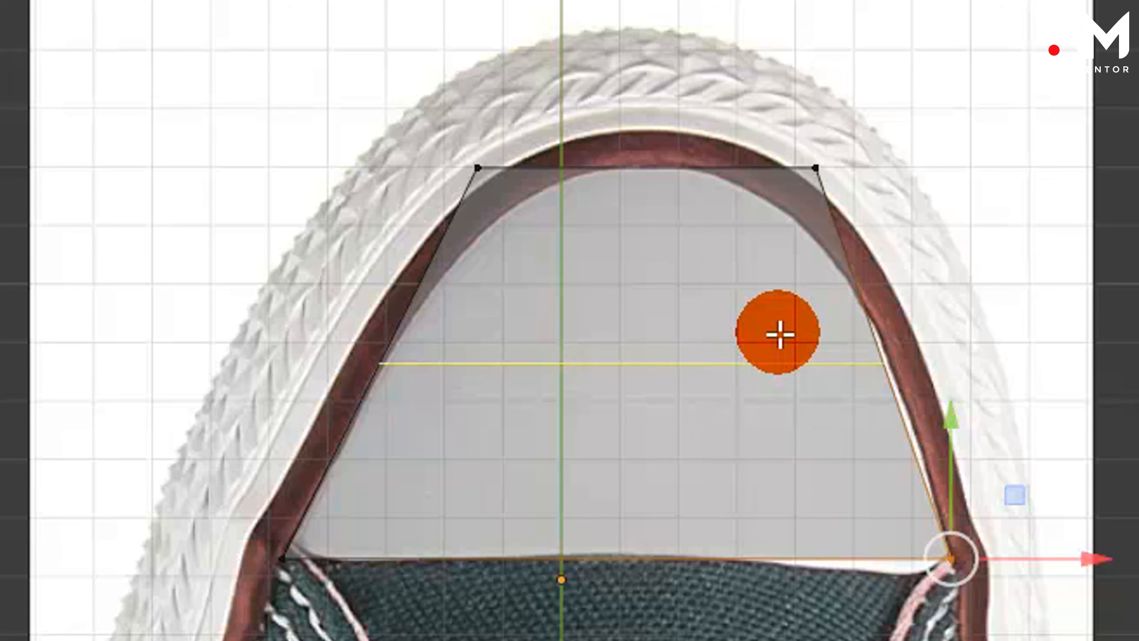
{"action": "key", "text": "Escape"}
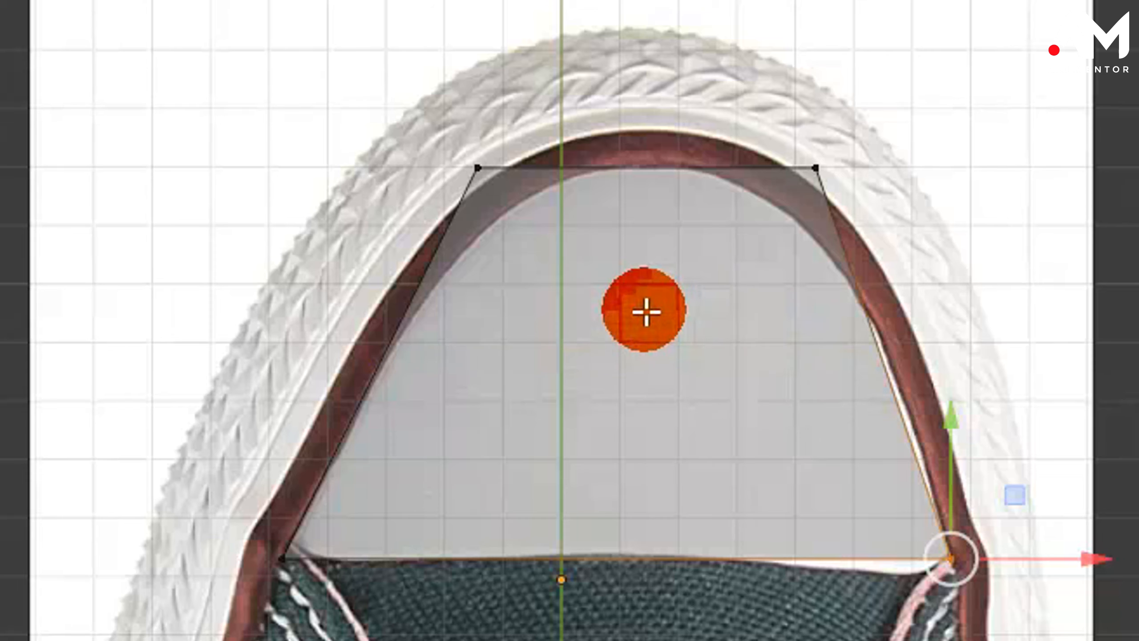
{"action": "key", "text": "ctrl+r"}
{"action": "scroll", "coordinate": [618, 168], "scroll_direction": "up", "scroll_amount": 2}
{"action": "scroll", "coordinate": [621, 169], "scroll_direction": "down", "scroll_amount": 1}
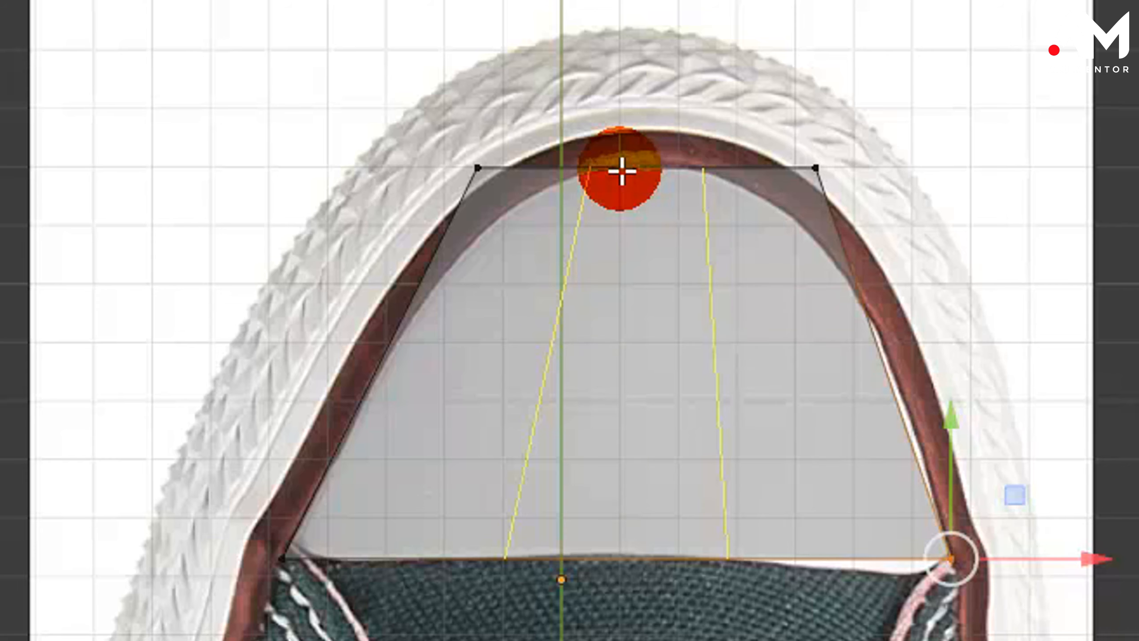
{"action": "left_click", "coordinate": [621, 170]}
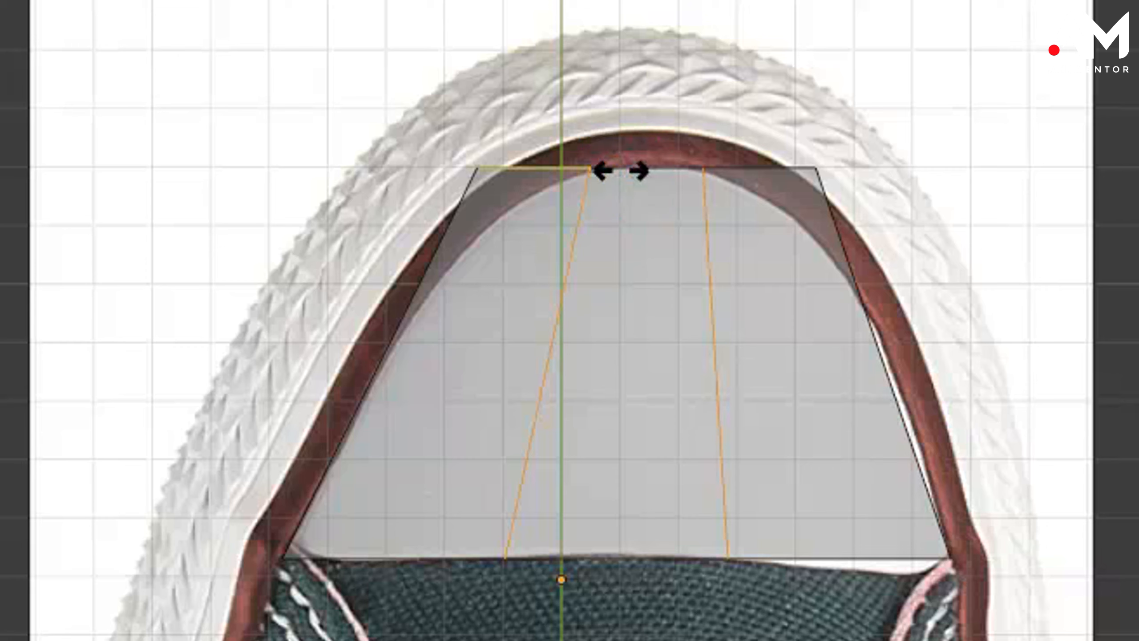
{"action": "left_click", "coordinate": [621, 171]}
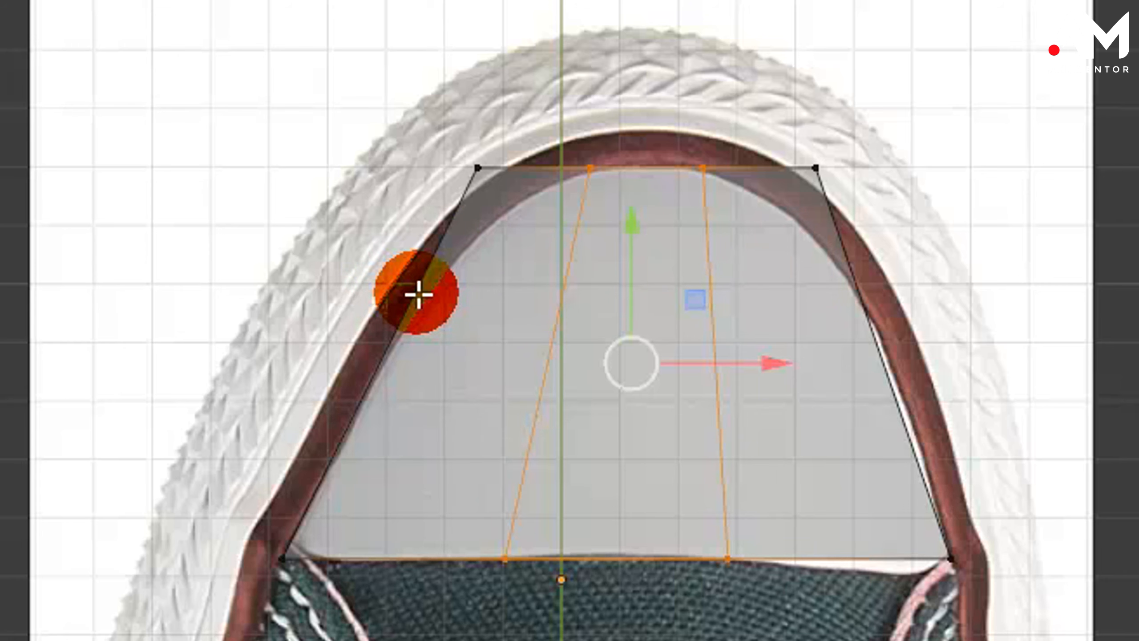
- Add two evenly spaced loop cuts running across the width of the toe cap plane
{"action": "key", "text": "ctrl+r"}
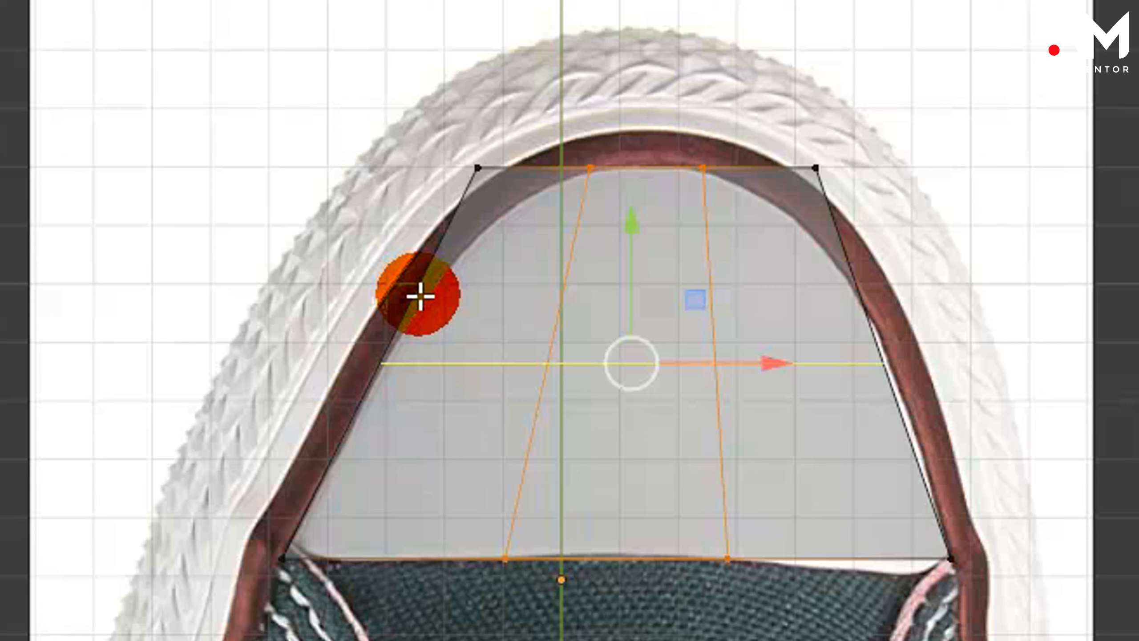
{"action": "scroll", "coordinate": [420, 296], "scroll_direction": "up", "scroll_amount": 1}
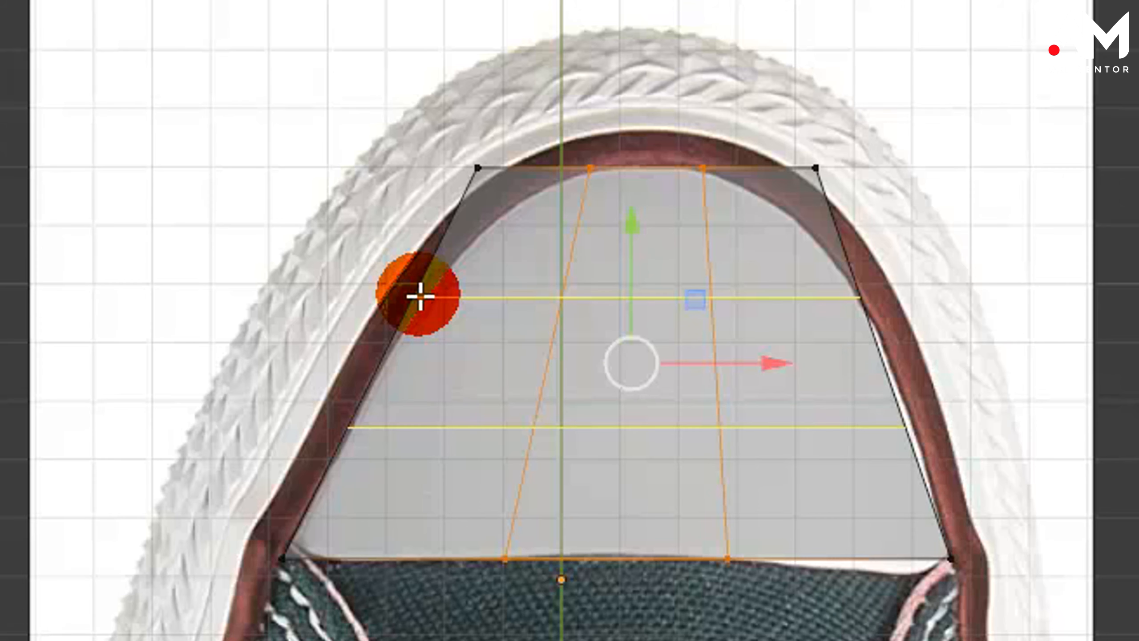
{"action": "left_click", "coordinate": [420, 296]}
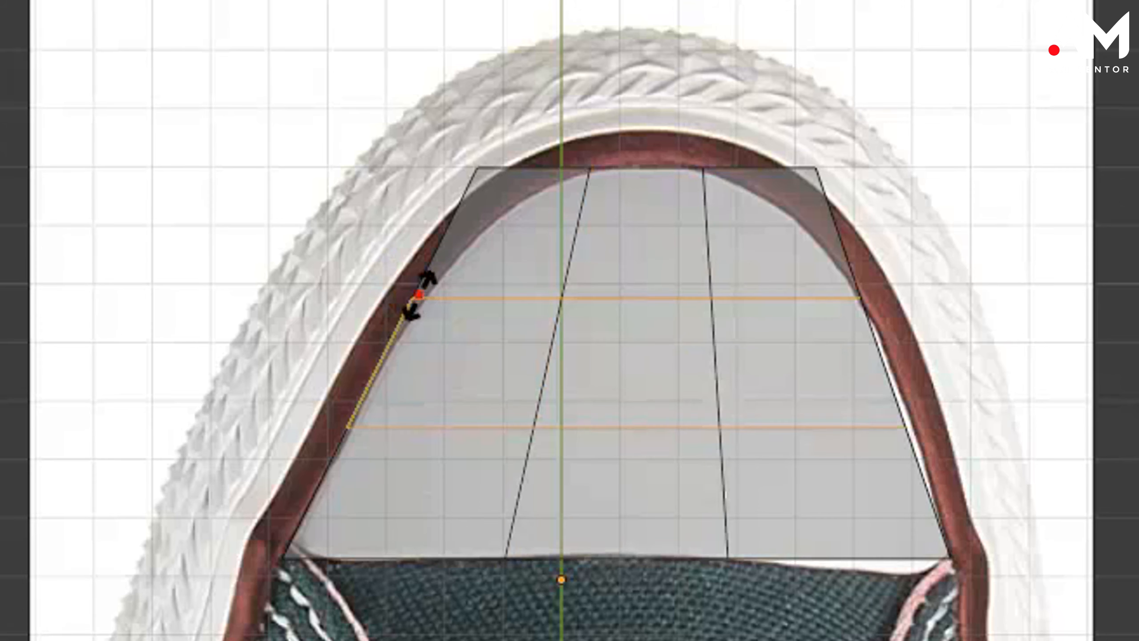
{"action": "right_click", "coordinate": [420, 296]}
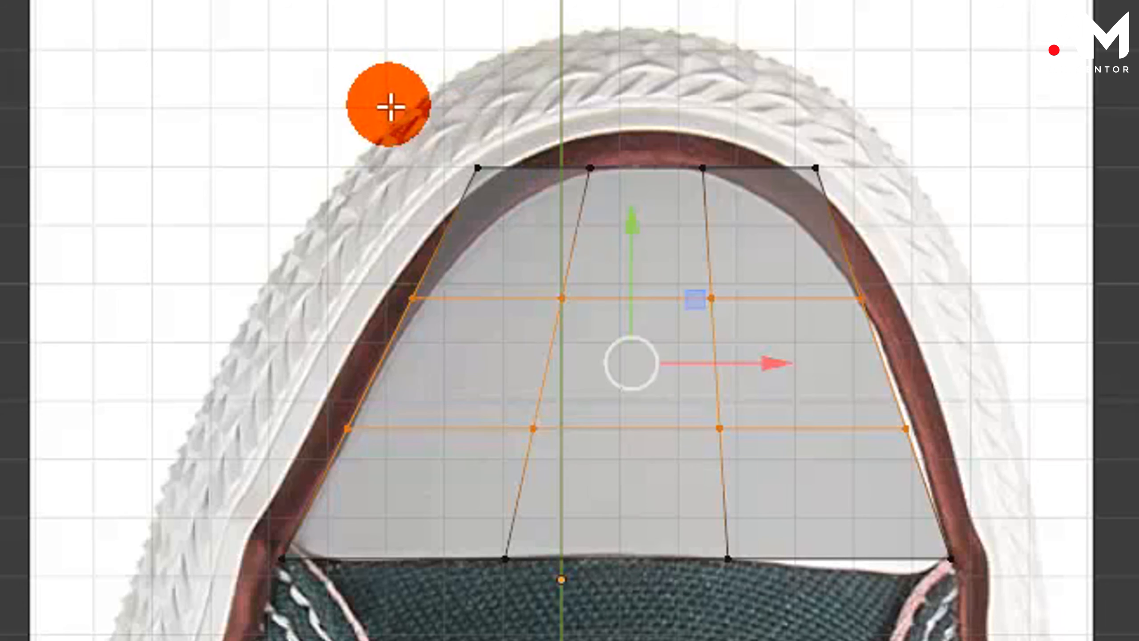
- Adjust the outer vertices of the crosswise loops along X to follow the toe cap's side trim
{"action": "left_click_drag", "start_coordinate": [375, 263], "coordinate": [471, 328]}
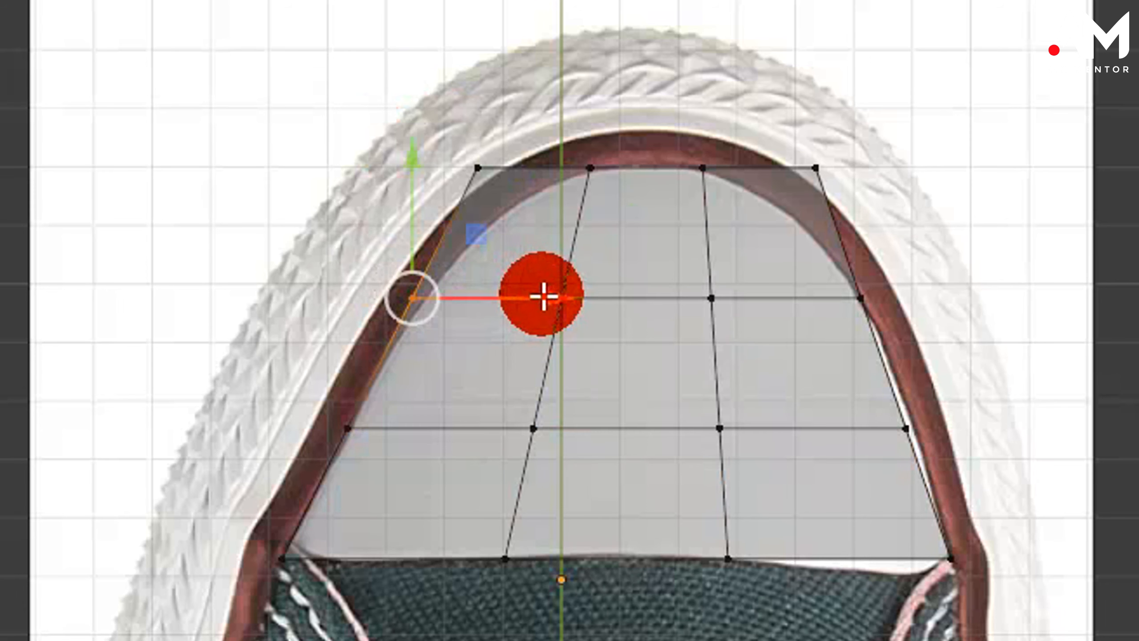
{"action": "left_click_drag", "start_coordinate": [548, 297], "coordinate": [560, 298]}
{"action": "left_click_drag", "start_coordinate": [788, 254], "coordinate": [910, 336]}
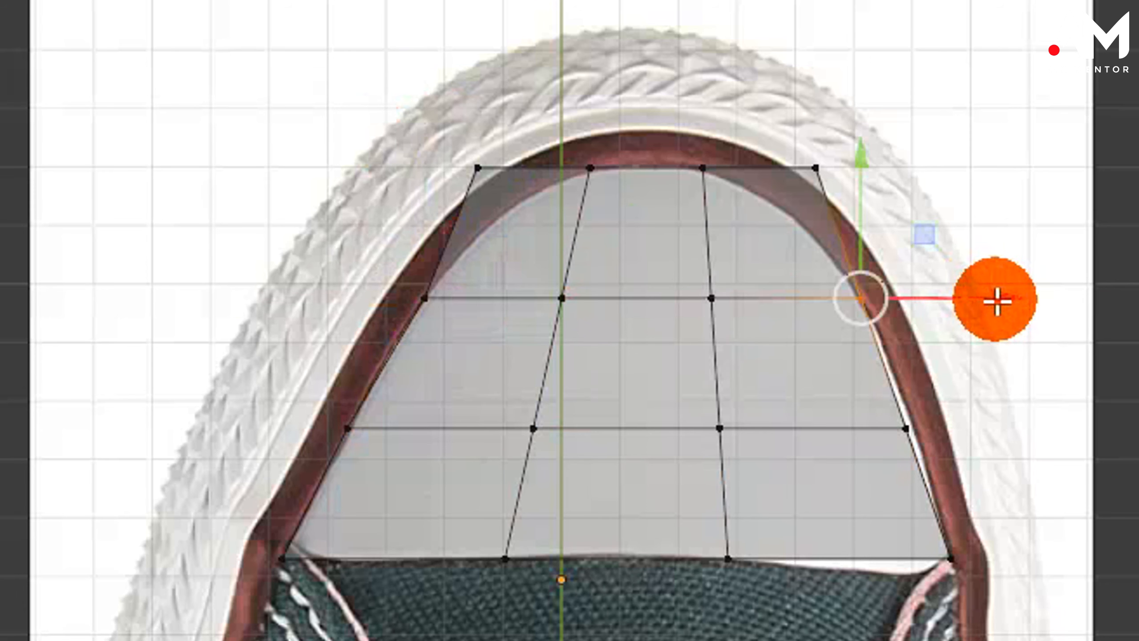
{"action": "left_click_drag", "start_coordinate": [997, 300], "coordinate": [1005, 306]}
{"action": "left_click_drag", "start_coordinate": [839, 379], "coordinate": [977, 474]}
{"action": "left_click_drag", "start_coordinate": [1045, 428], "coordinate": [1069, 424]}
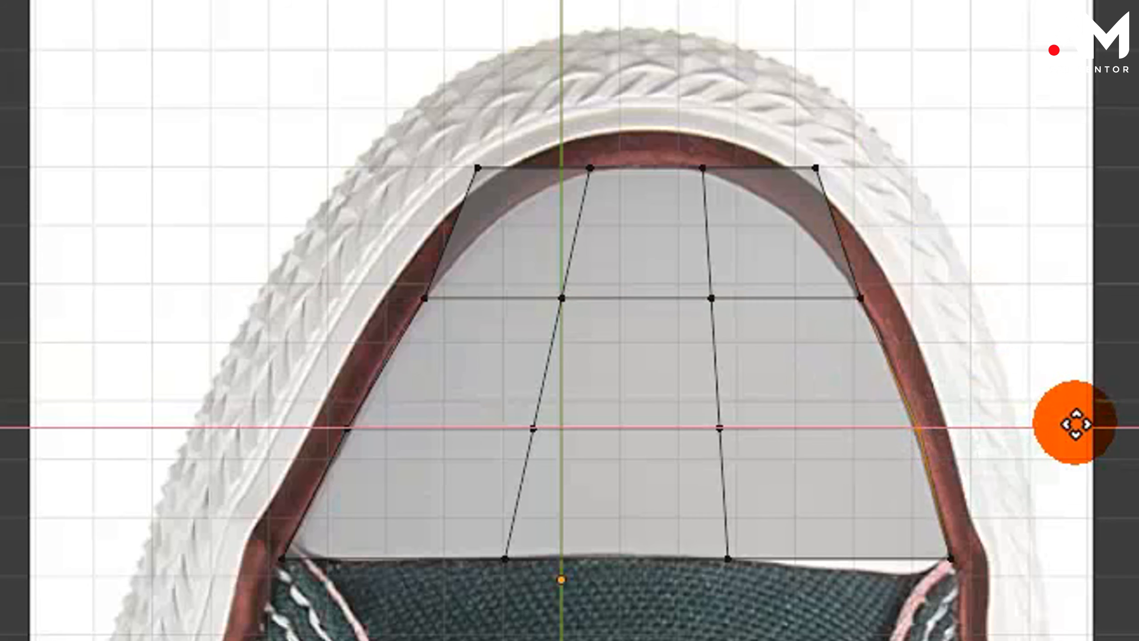
{"action": "left_click", "coordinate": [1075, 424]}
- Lower both front corner vertices along Y onto the curved trim and return to Object Mode
{"action": "left_click_drag", "start_coordinate": [402, 129], "coordinate": [540, 243]}
{"action": "left_click_drag", "start_coordinate": [474, 27], "coordinate": [483, 65]}
{"action": "left_click_drag", "start_coordinate": [758, 112], "coordinate": [967, 255]}
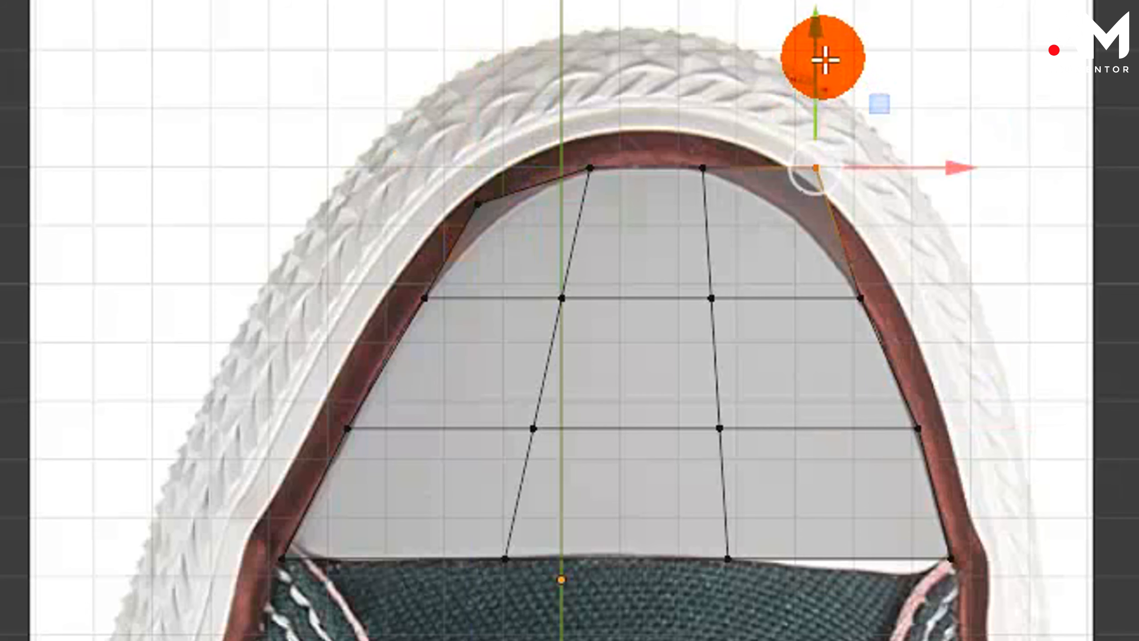
{"action": "left_click_drag", "start_coordinate": [811, 26], "coordinate": [809, 74]}
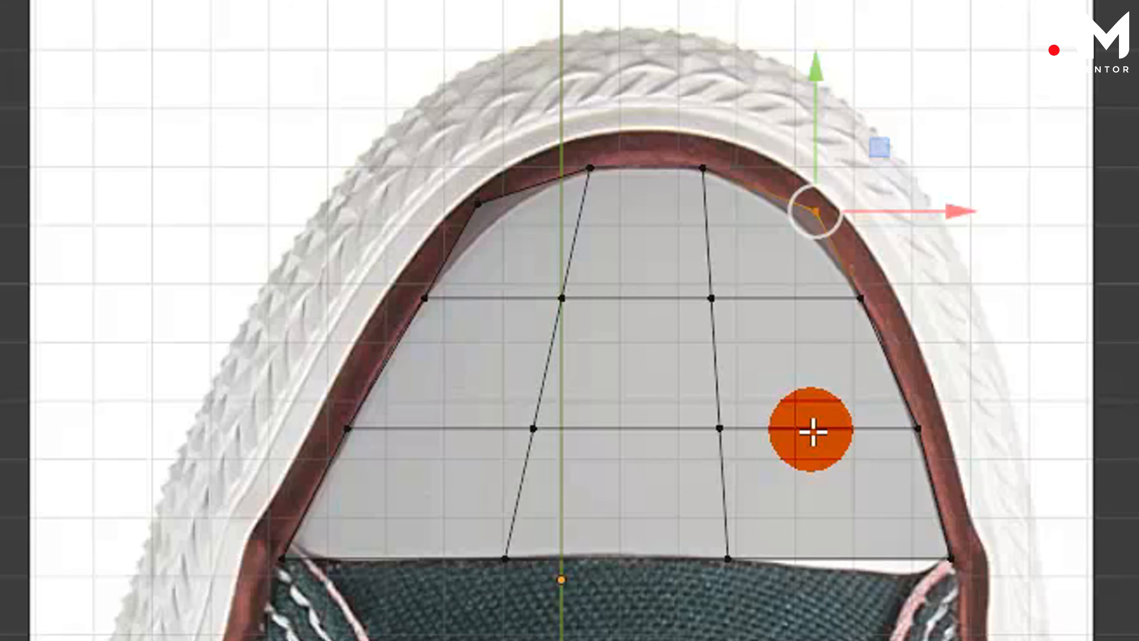
{"action": "key", "text": "Tab"}
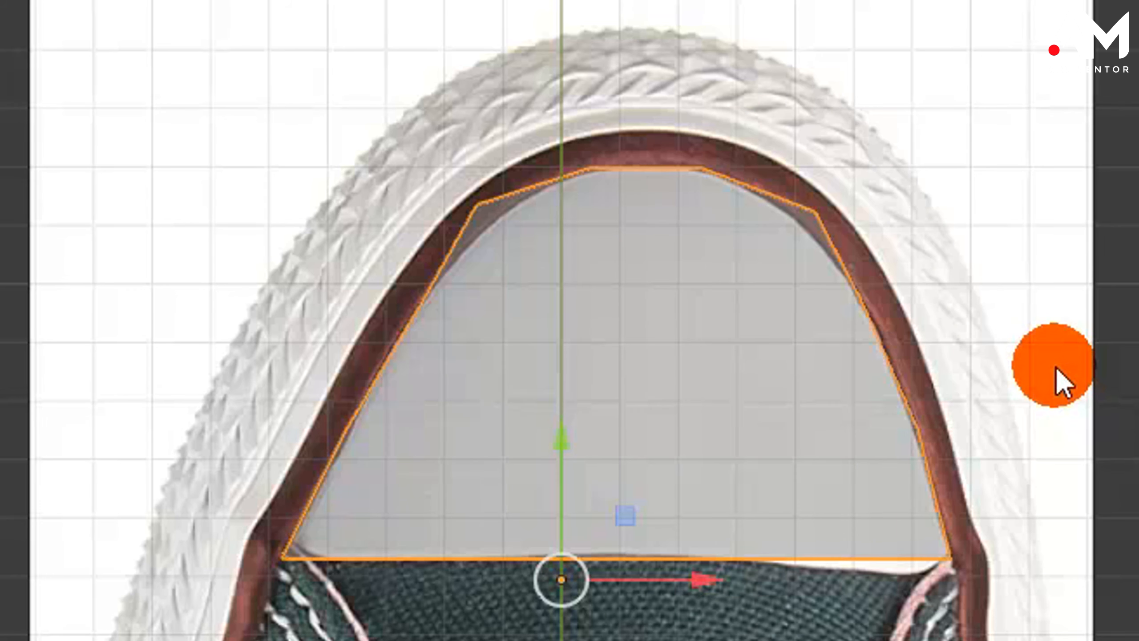
- Turn off X-ray display and add a Subdivision Surface modifier to the toe cap plane
{"action": "key", "text": "alt+z"}
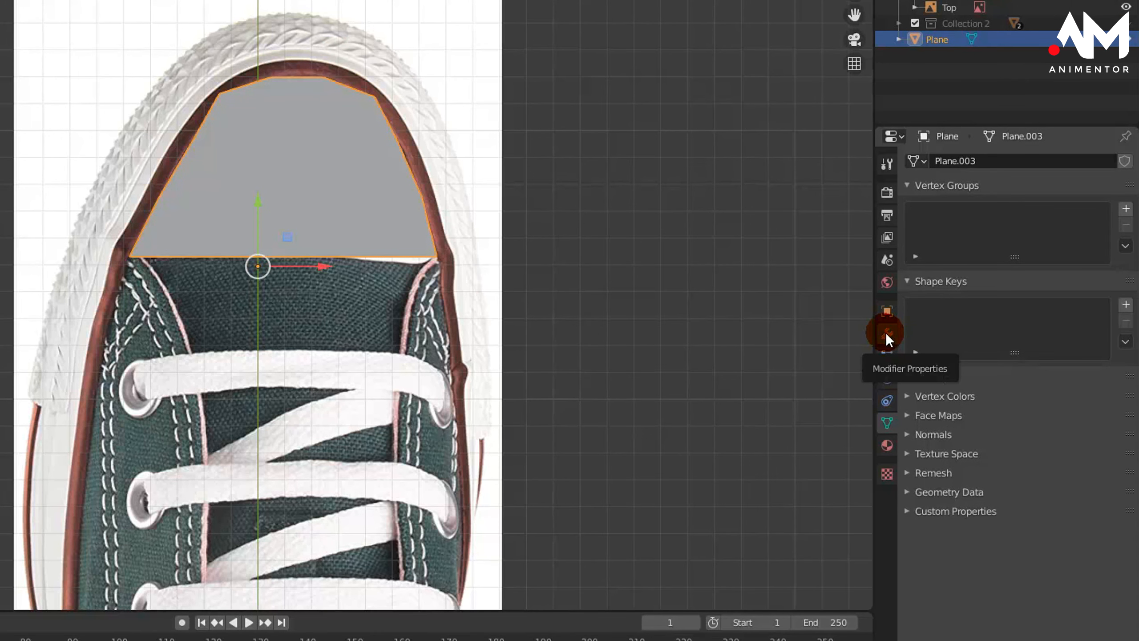
{"action": "left_click", "coordinate": [886, 332]}
{"action": "left_click", "coordinate": [395, 192]}
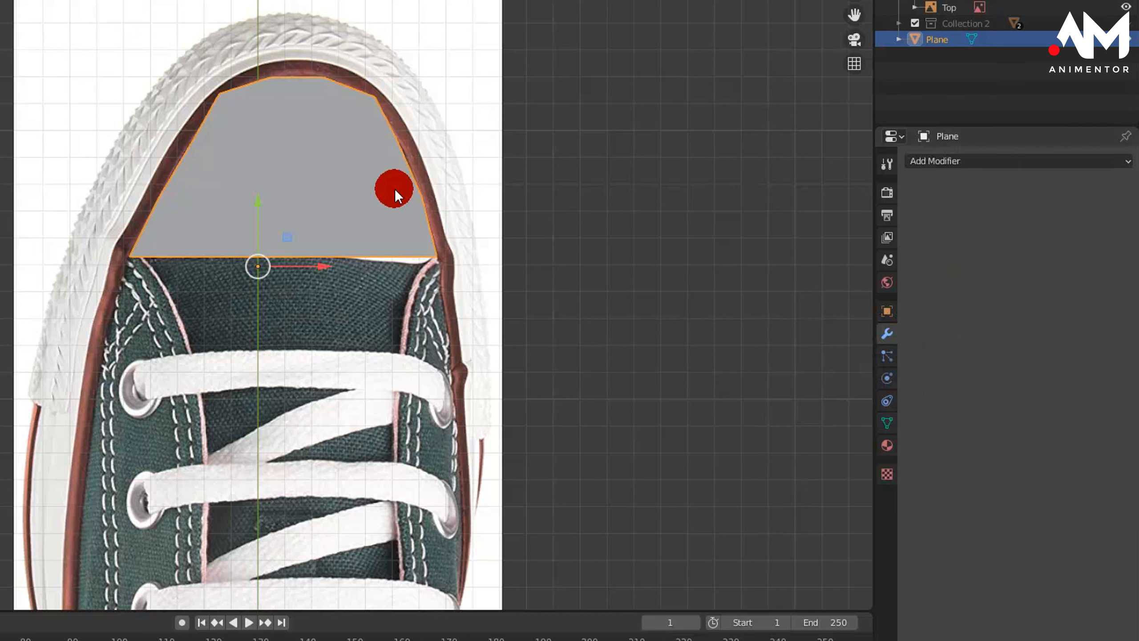
{"action": "left_click", "coordinate": [326, 106]}
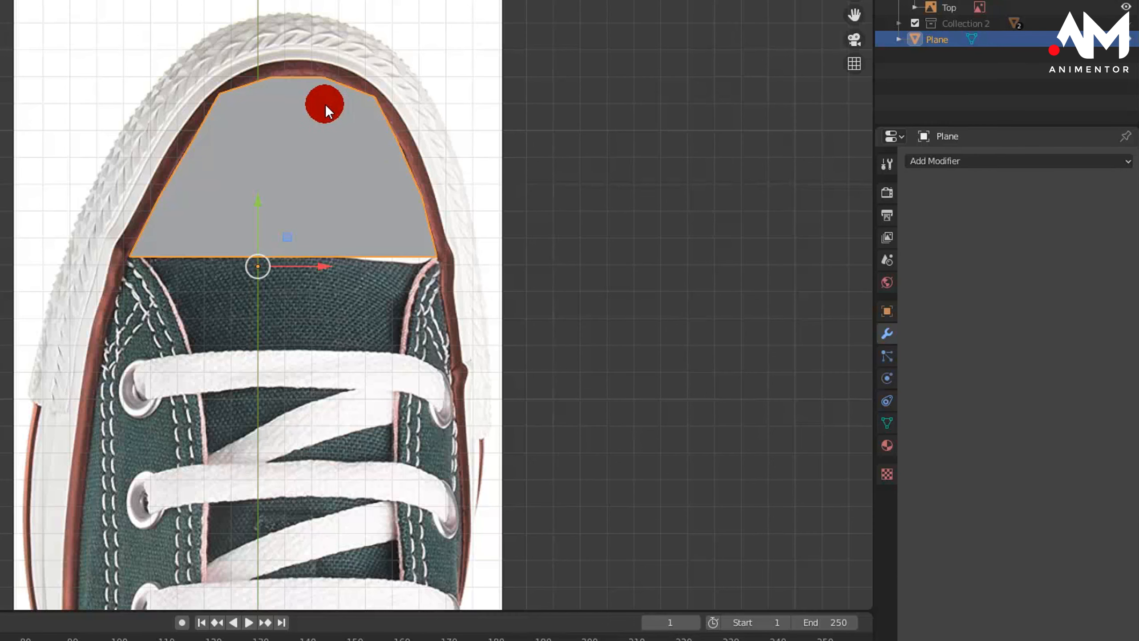
{"action": "left_click", "coordinate": [961, 160]}
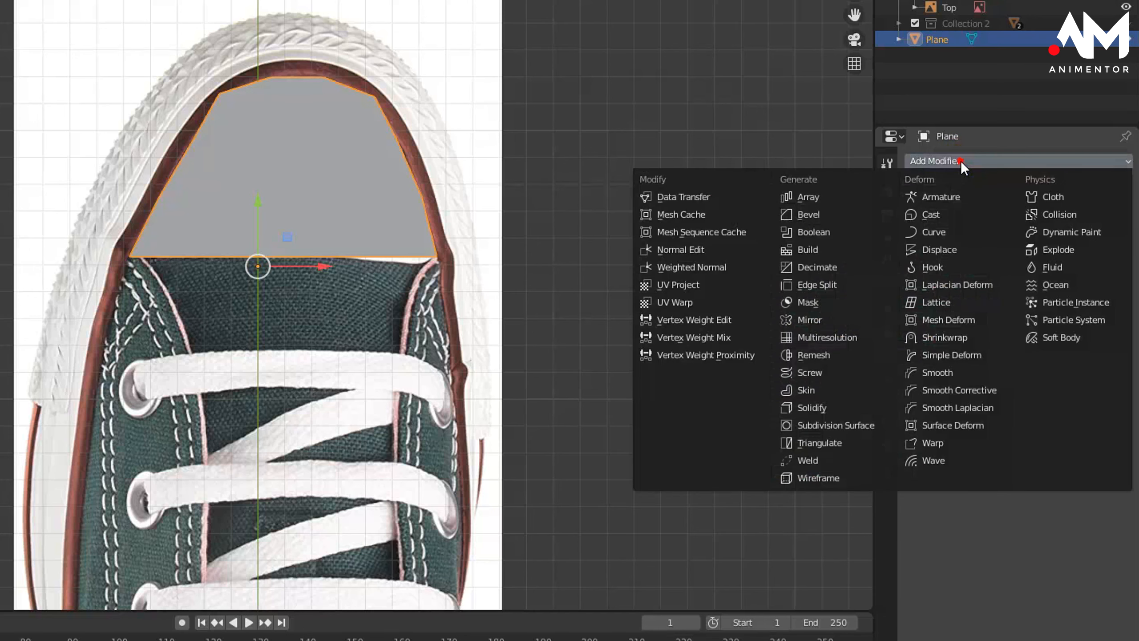
{"action": "left_click", "coordinate": [840, 424]}
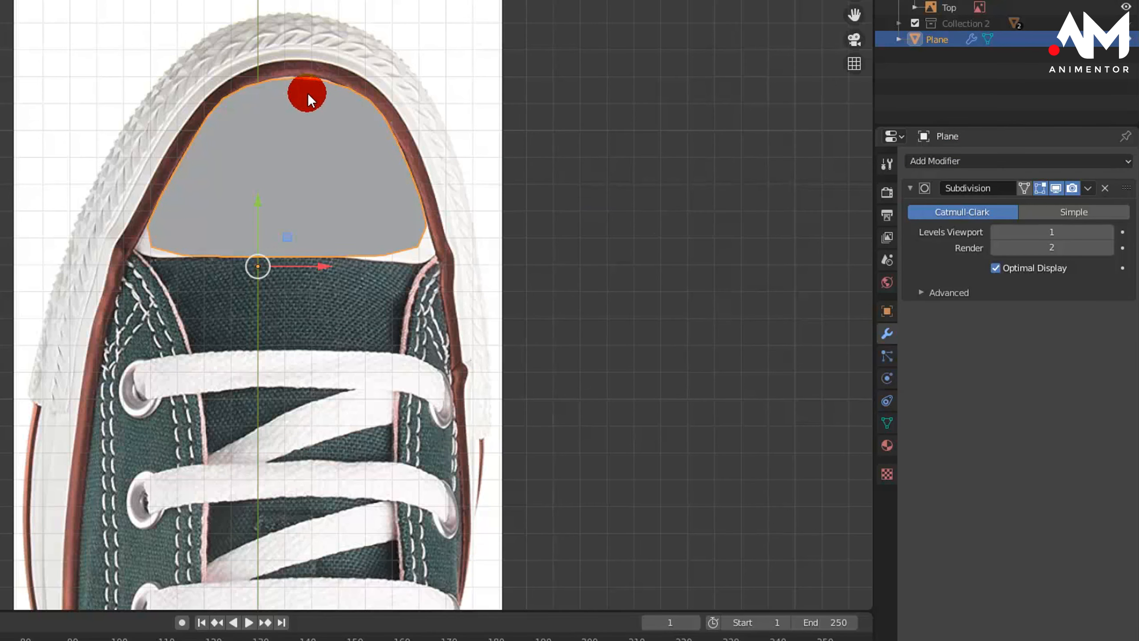
- Set the Subdivision modifier's viewport level to 2
{"action": "scroll", "coordinate": [320, 120], "scroll_direction": "up", "scroll_amount": 4}
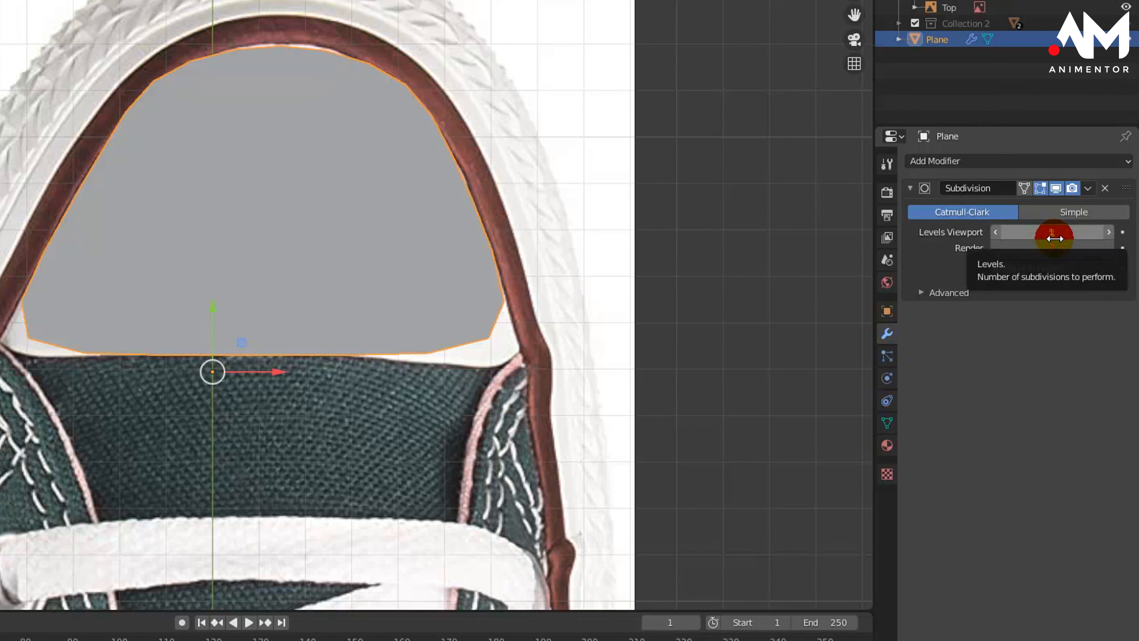
{"action": "left_click", "coordinate": [1107, 232]}
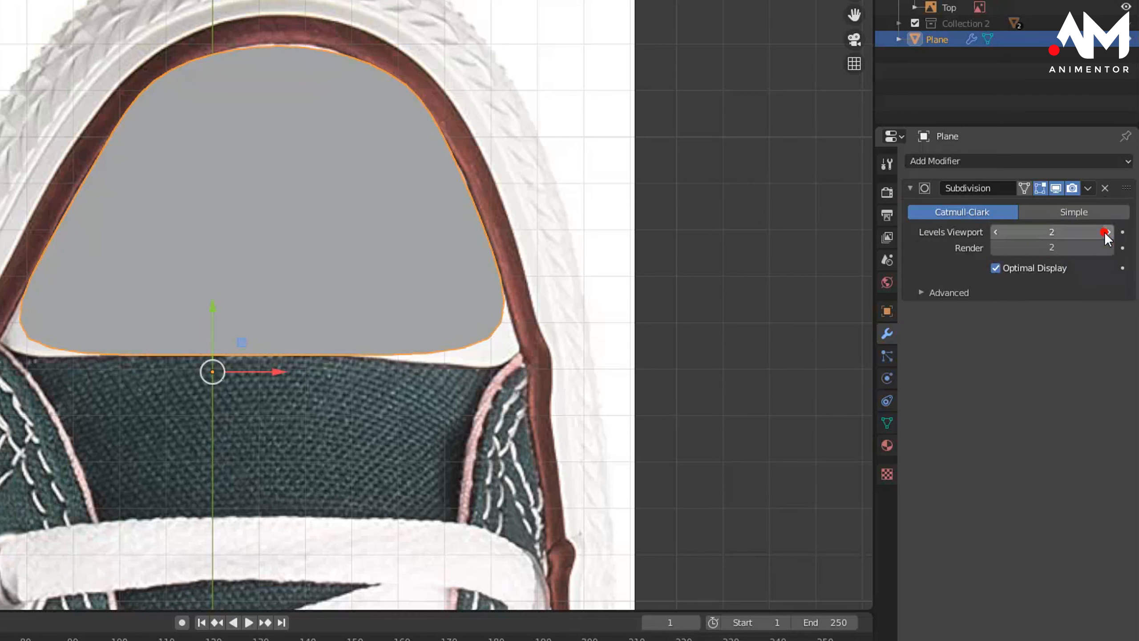
{"action": "left_click", "coordinate": [408, 229]}
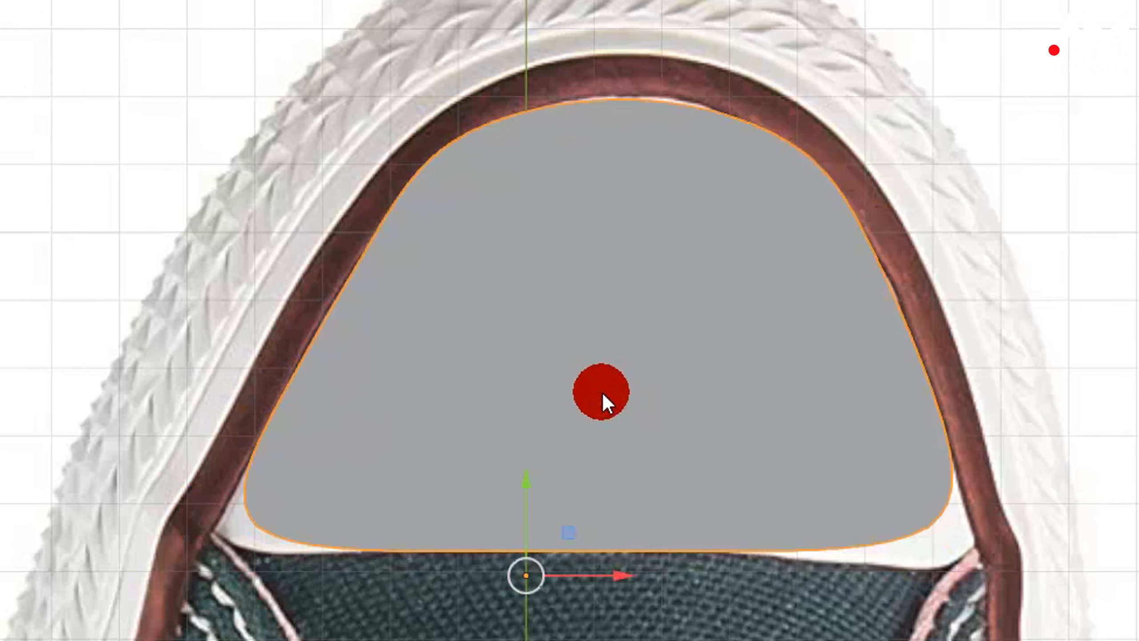
- In Edit Mode, move both rear corner vertices of the toe cap slightly outward along X
{"action": "key", "text": "Tab"}
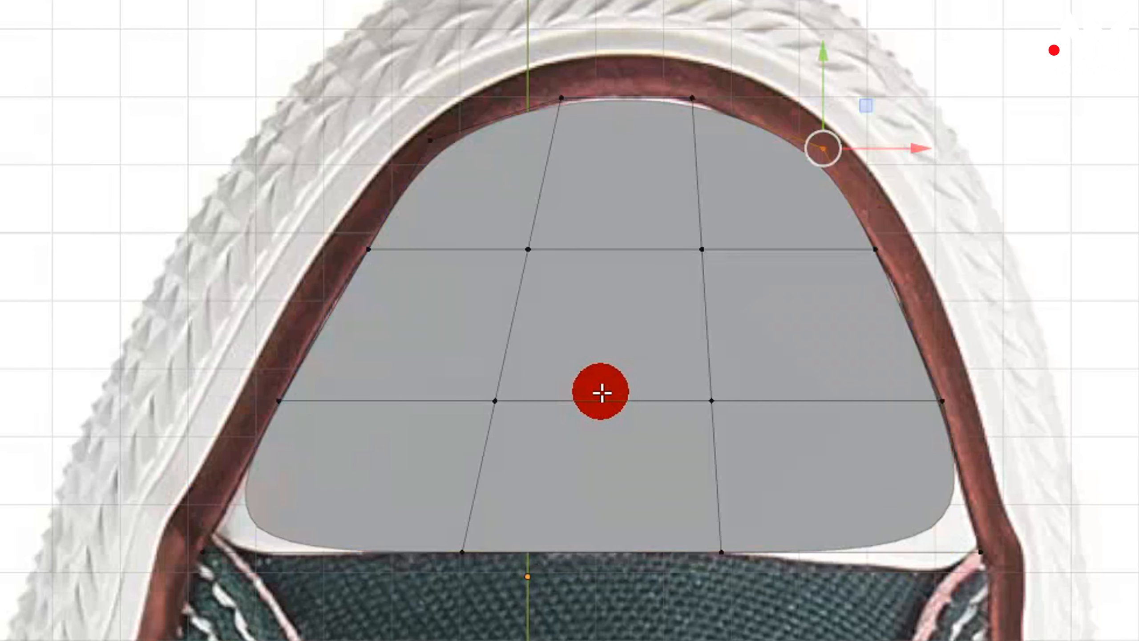
{"action": "left_click_drag", "start_coordinate": [110, 491], "coordinate": [289, 571]}
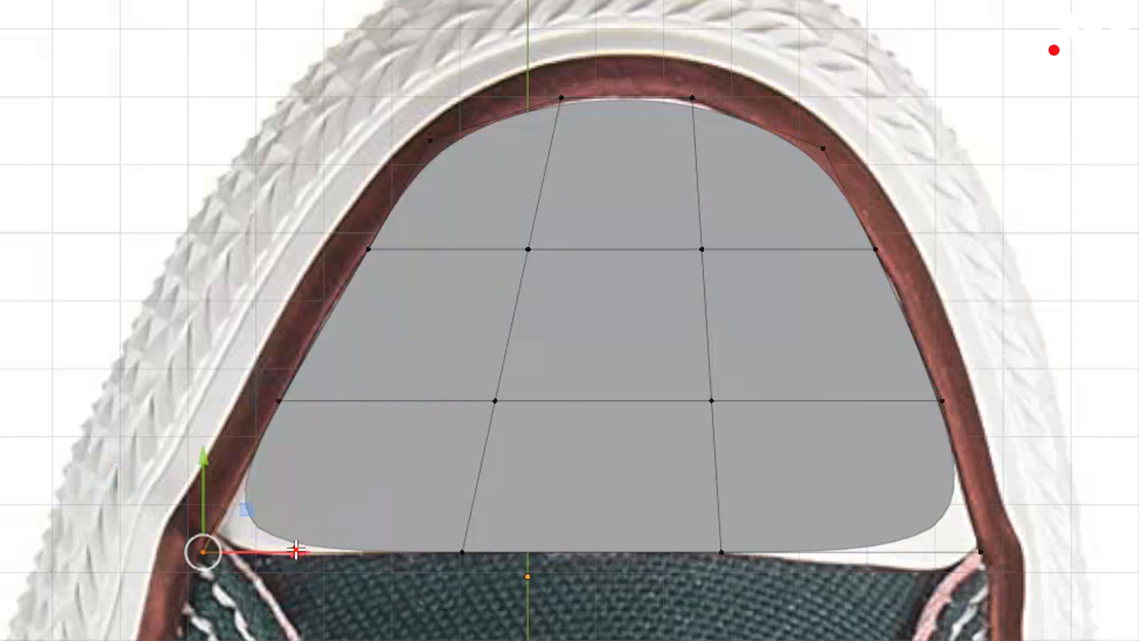
{"action": "key", "text": "g"}
{"action": "key", "text": "x"}
{"action": "left_click", "coordinate": [281, 545]}
{"action": "left_click_drag", "start_coordinate": [820, 471], "coordinate": [1129, 635]}
{"action": "key", "text": "g"}
{"action": "key", "text": "x"}
{"action": "left_click", "coordinate": [1086, 545]}
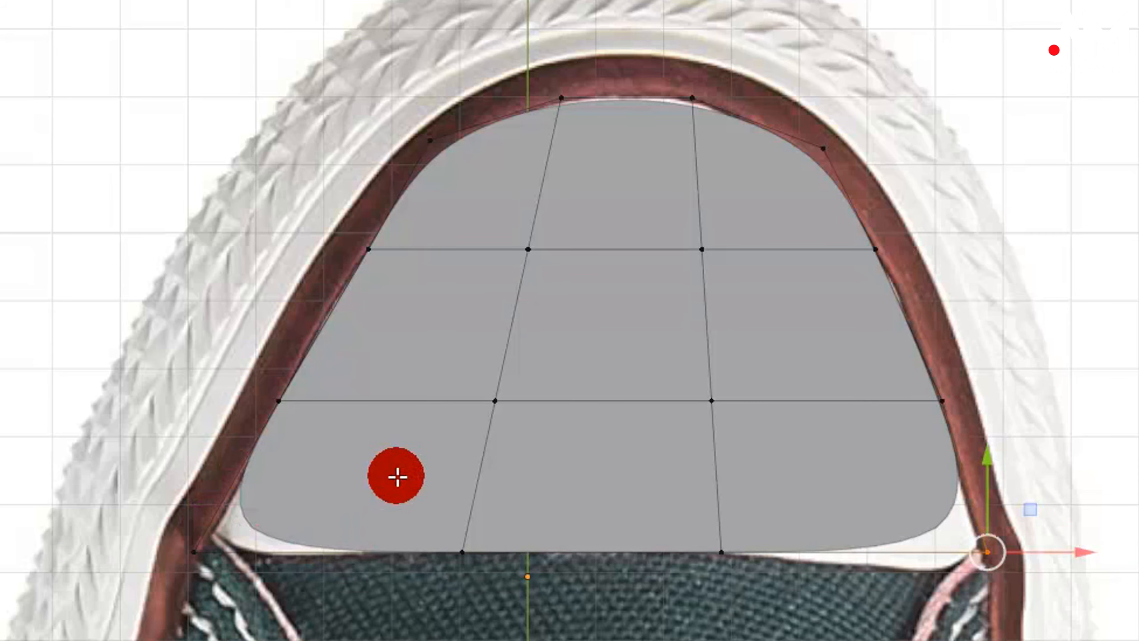
- Move the rear crosswise loop along Y close to the plane's rear edge and scale it out to the side trim
{"action": "left_click_drag", "start_coordinate": [234, 374], "coordinate": [1049, 422]}
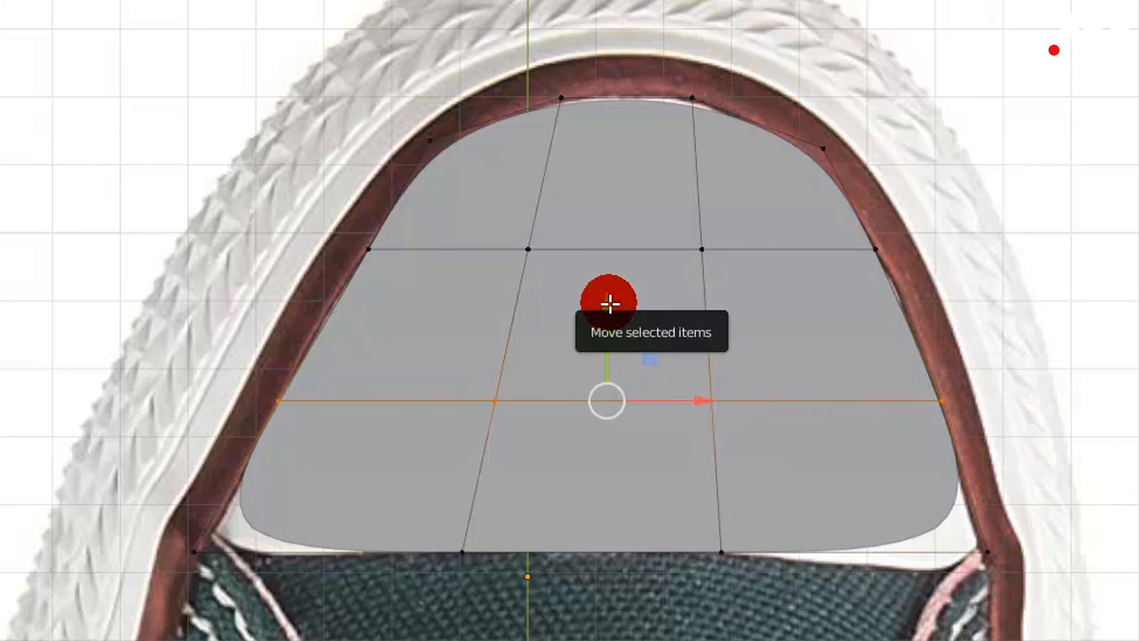
{"action": "left_click_drag", "start_coordinate": [607, 310], "coordinate": [600, 411]}
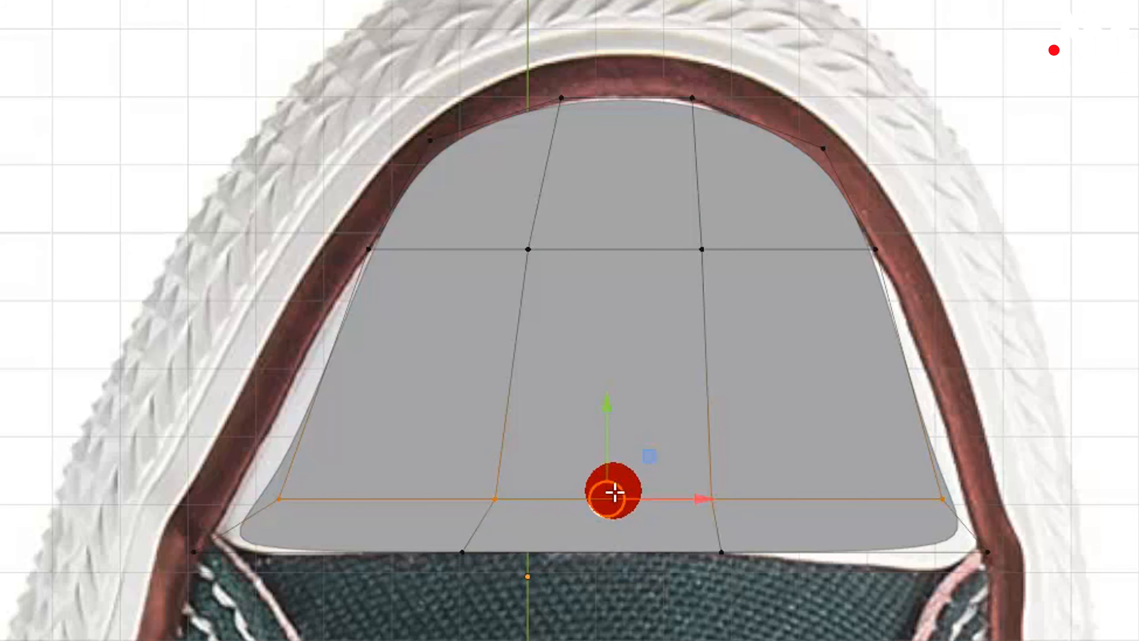
{"action": "key", "text": "s"}
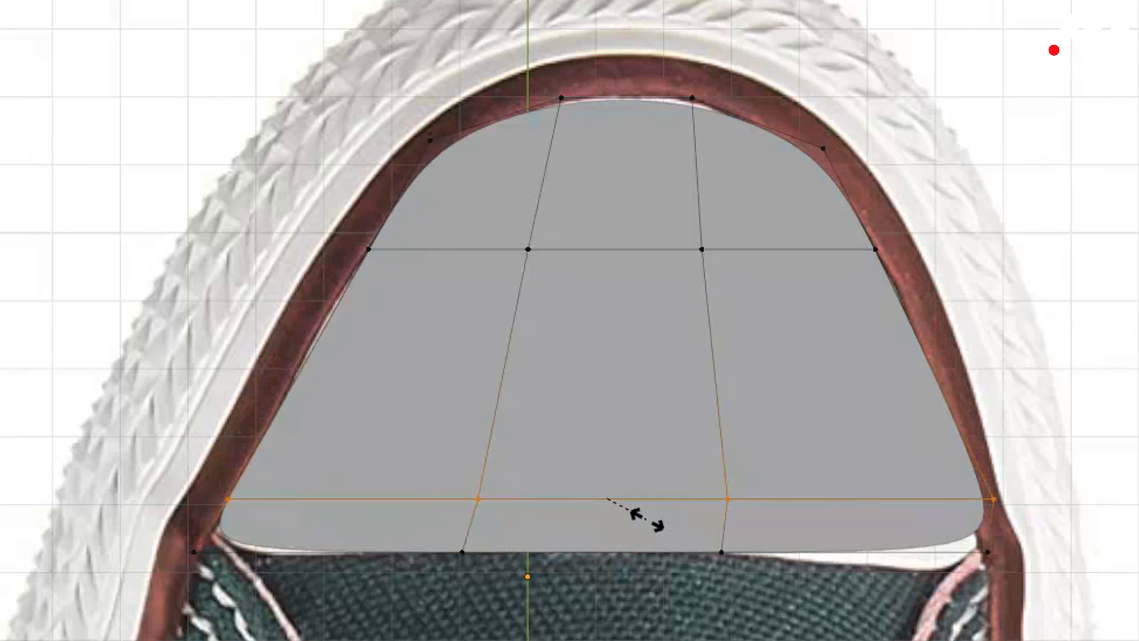
{"action": "left_click", "coordinate": [646, 519]}
- Nudge the left rear corner vertex outward along X and shift the rear crosswise loop slightly closer to the rear edge
{"action": "left_click", "coordinate": [164, 528]}
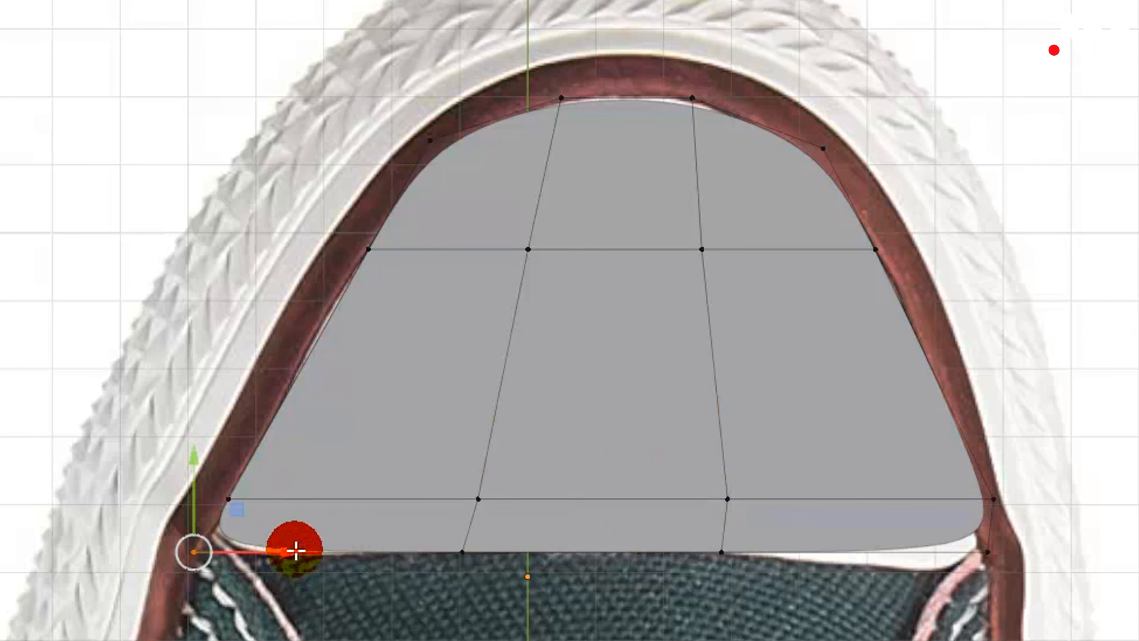
{"action": "left_click_drag", "start_coordinate": [295, 551], "coordinate": [287, 553]}
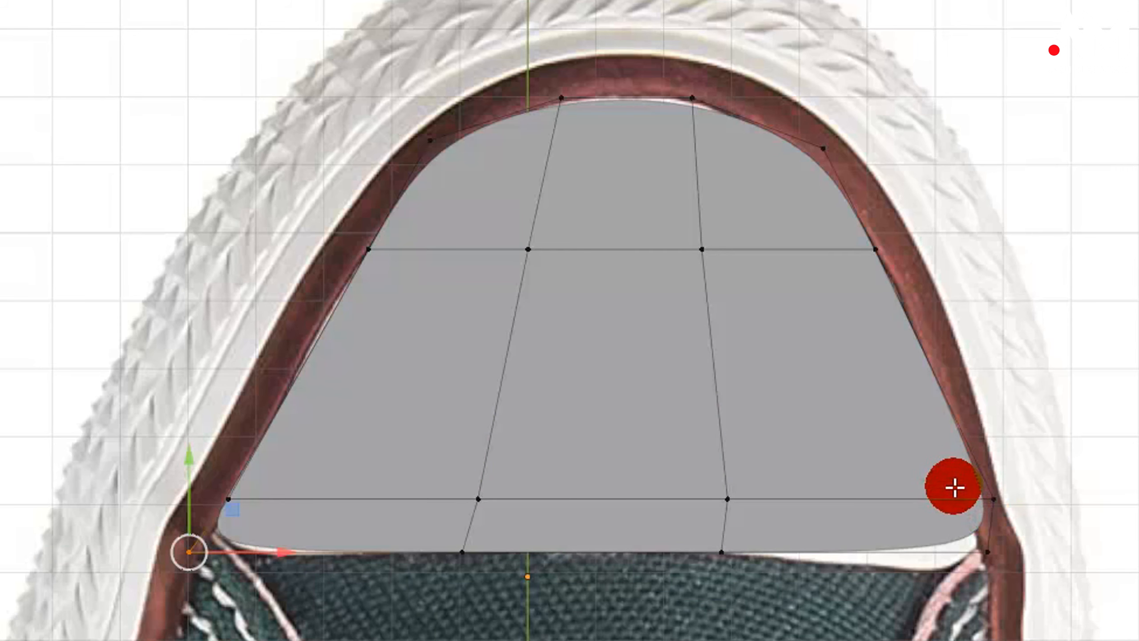
{"action": "left_click_drag", "start_coordinate": [948, 469], "coordinate": [987, 588]}
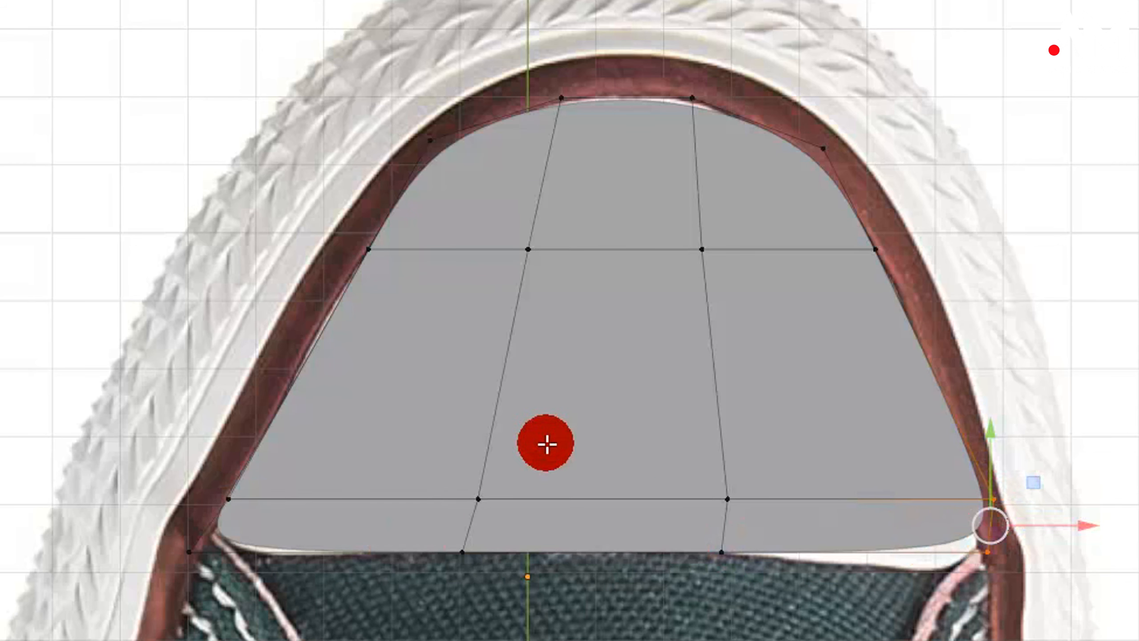
{"action": "left_click_drag", "start_coordinate": [200, 476], "coordinate": [1022, 518]}
{"action": "left_click_drag", "start_coordinate": [604, 408], "coordinate": [601, 419]}
- Move the front crosswise loop rearward along Y and scale it outward to meet the trim on both sides
{"action": "left_click_drag", "start_coordinate": [160, 116], "coordinate": [954, 310]}
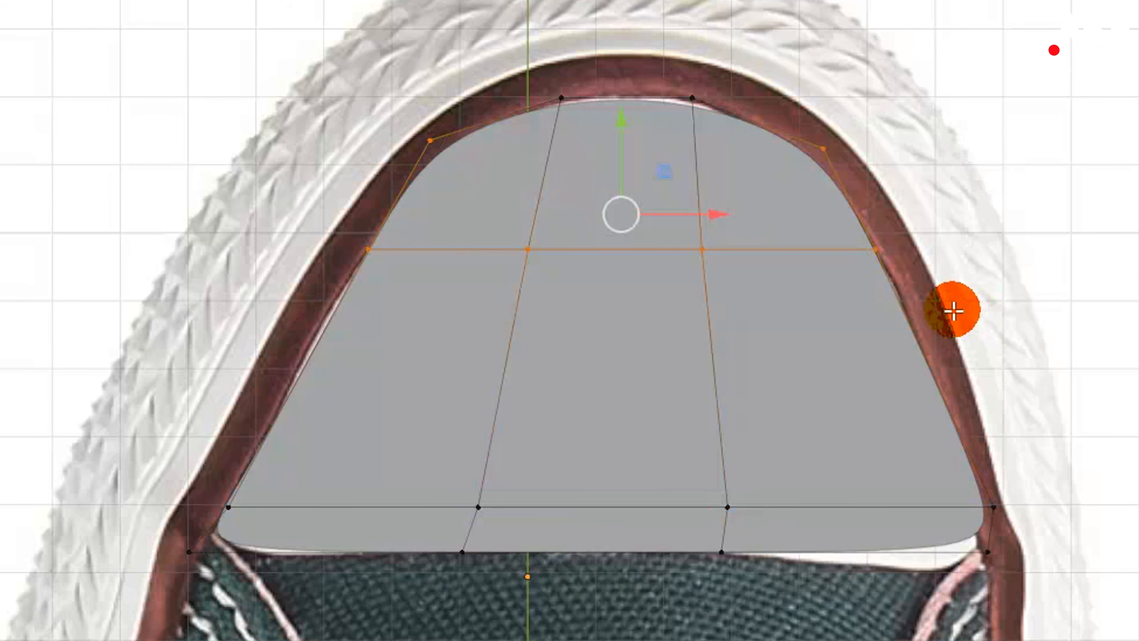
{"action": "left_click_drag", "start_coordinate": [224, 208], "coordinate": [1038, 339]}
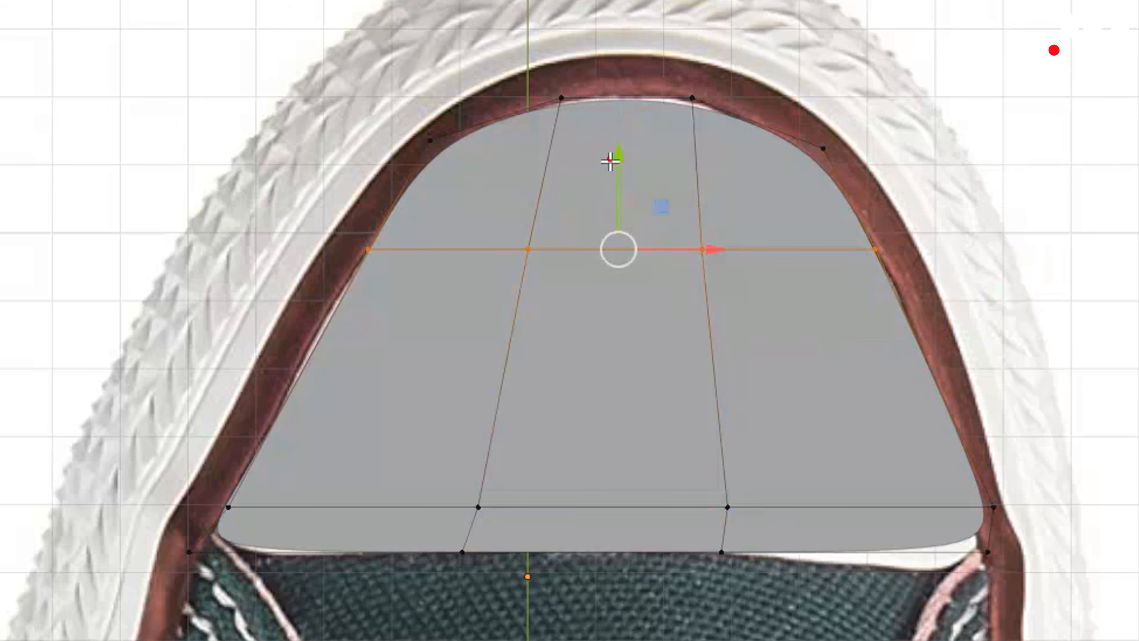
{"action": "left_click_drag", "start_coordinate": [610, 158], "coordinate": [604, 226]}
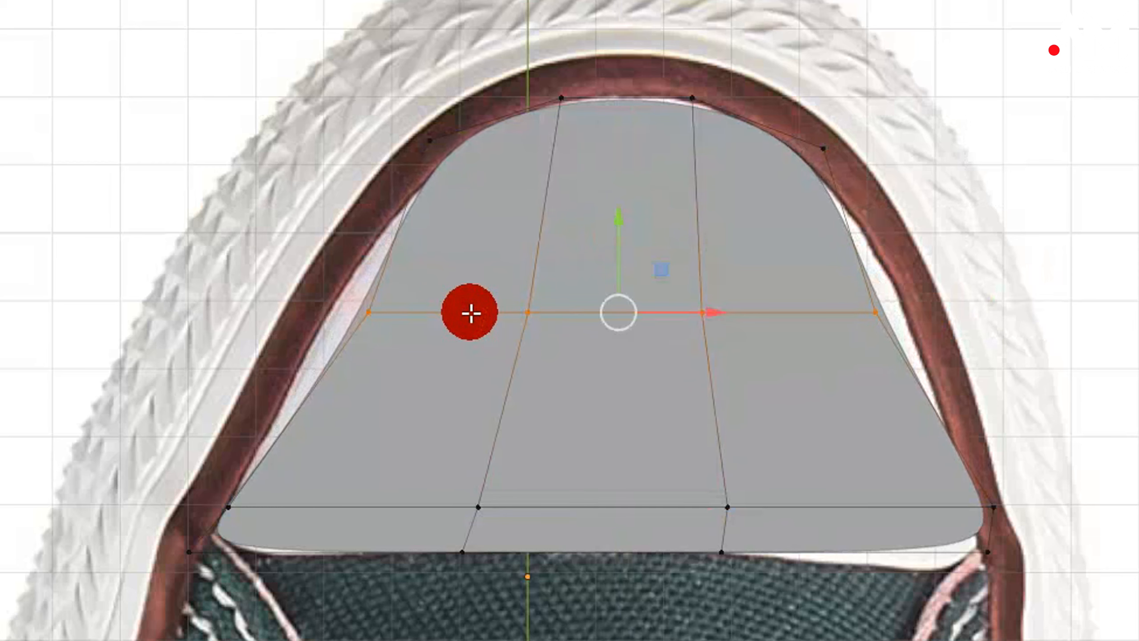
{"action": "key", "text": "s"}
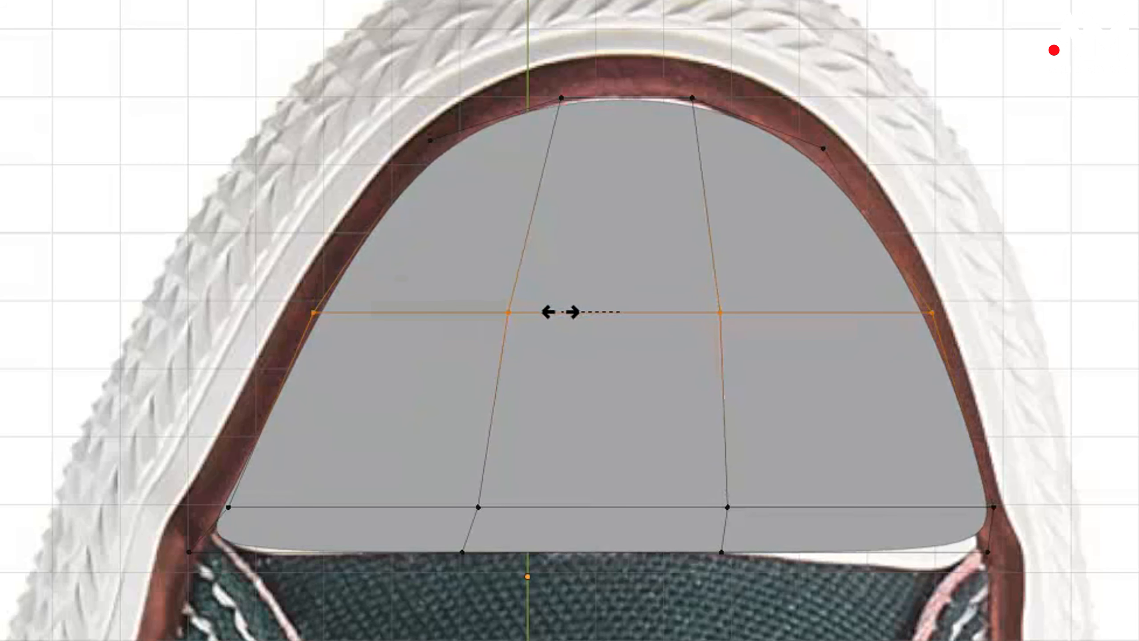
- Raise the two middle tip vertices along Y and lower both front corner vertices to follow the curved trim
{"action": "left_click_drag", "start_coordinate": [514, 37], "coordinate": [746, 187]}
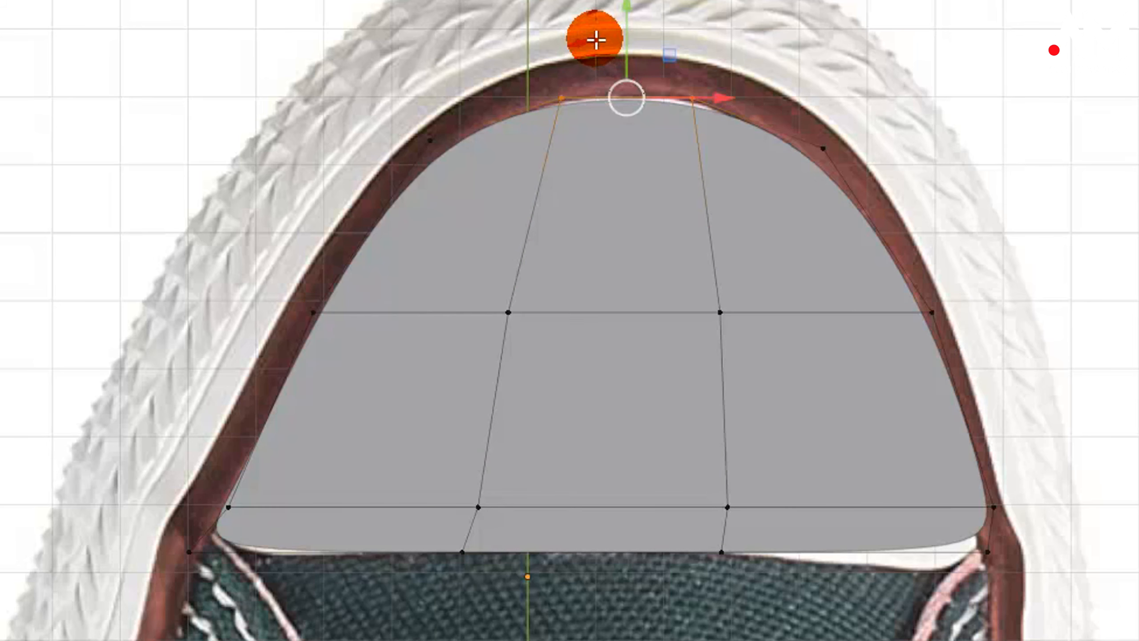
{"action": "left_click_drag", "start_coordinate": [624, 12], "coordinate": [620, 5]}
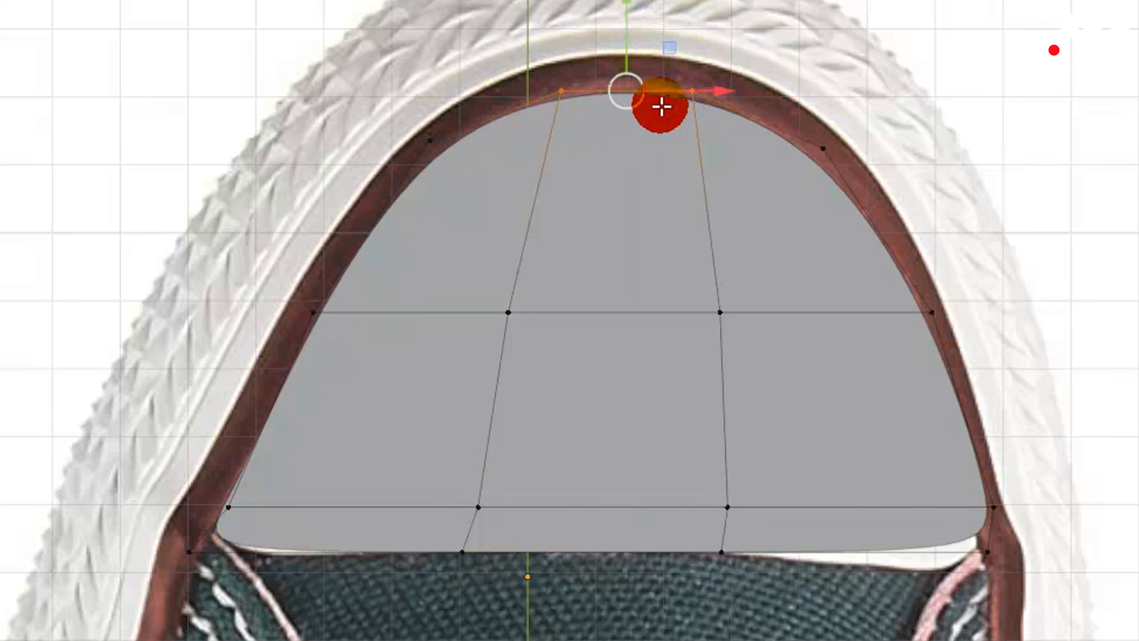
{"action": "left_click_drag", "start_coordinate": [402, 89], "coordinate": [485, 204]}
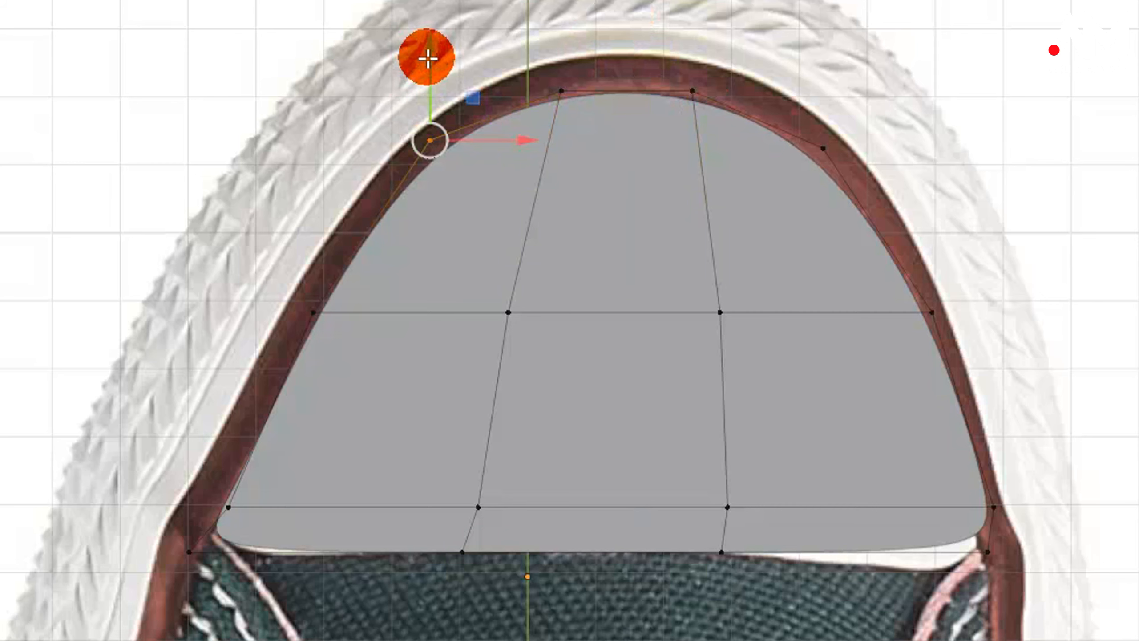
{"action": "left_click_drag", "start_coordinate": [428, 55], "coordinate": [426, 79]}
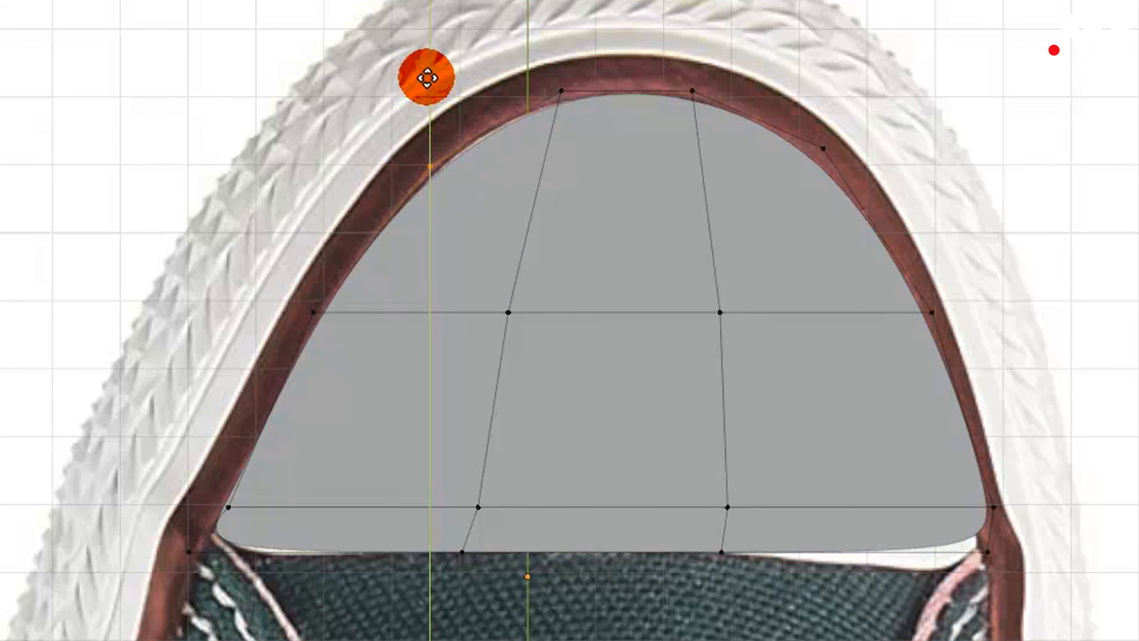
{"action": "left_click_drag", "start_coordinate": [803, 102], "coordinate": [939, 236]}
{"action": "left_click_drag", "start_coordinate": [821, 52], "coordinate": [822, 75]}
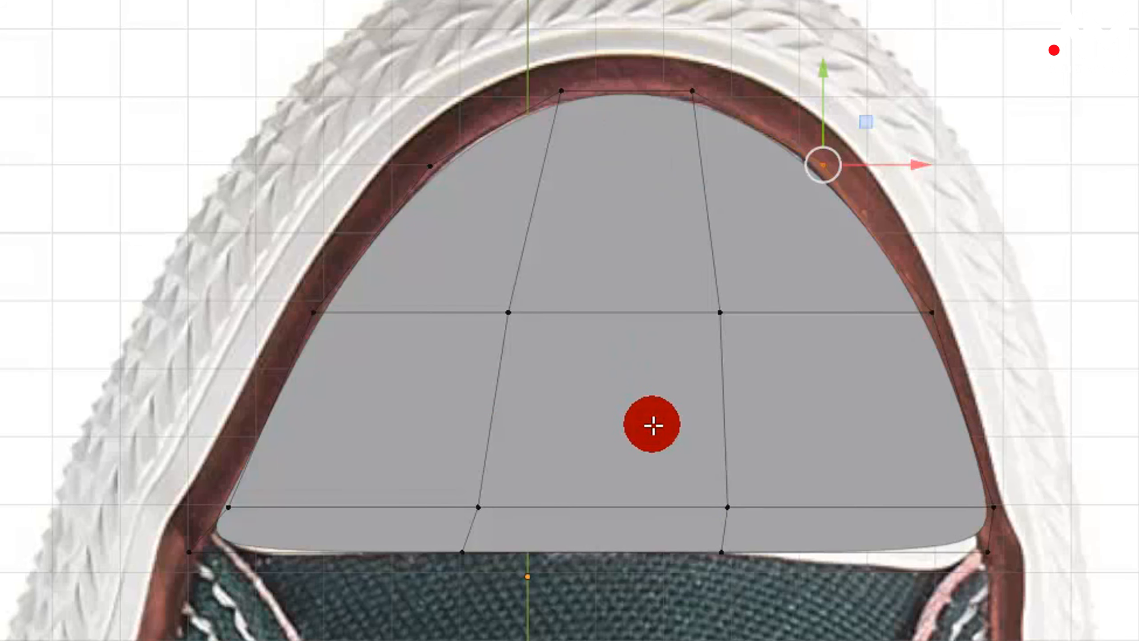
- Shift the left inner vertex of the rear crosswise loop outward along X to straighten the left lengthwise edge line
{"action": "left_click_drag", "start_coordinate": [438, 470], "coordinate": [560, 555]}
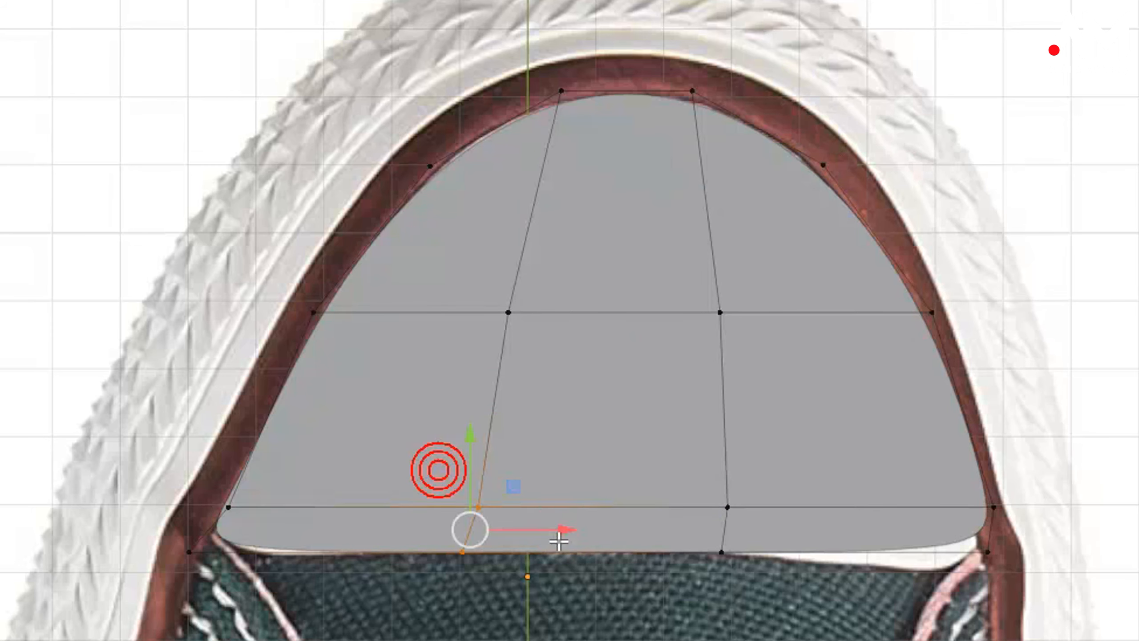
{"action": "left_click", "coordinate": [428, 466]}
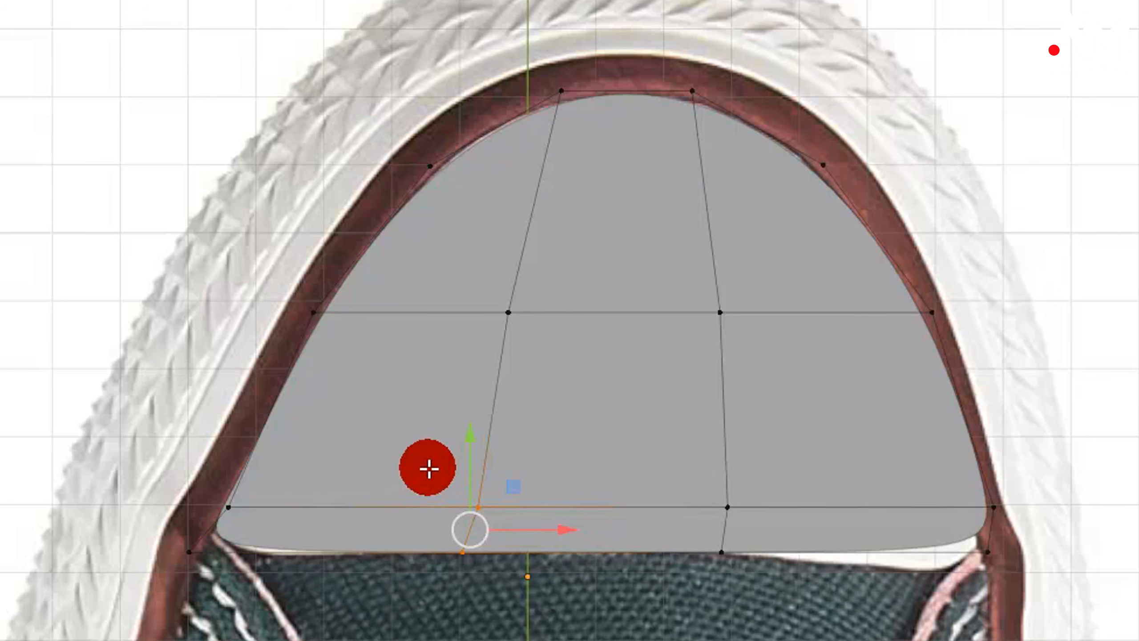
{"action": "left_click_drag", "start_coordinate": [522, 537], "coordinate": [523, 537]}
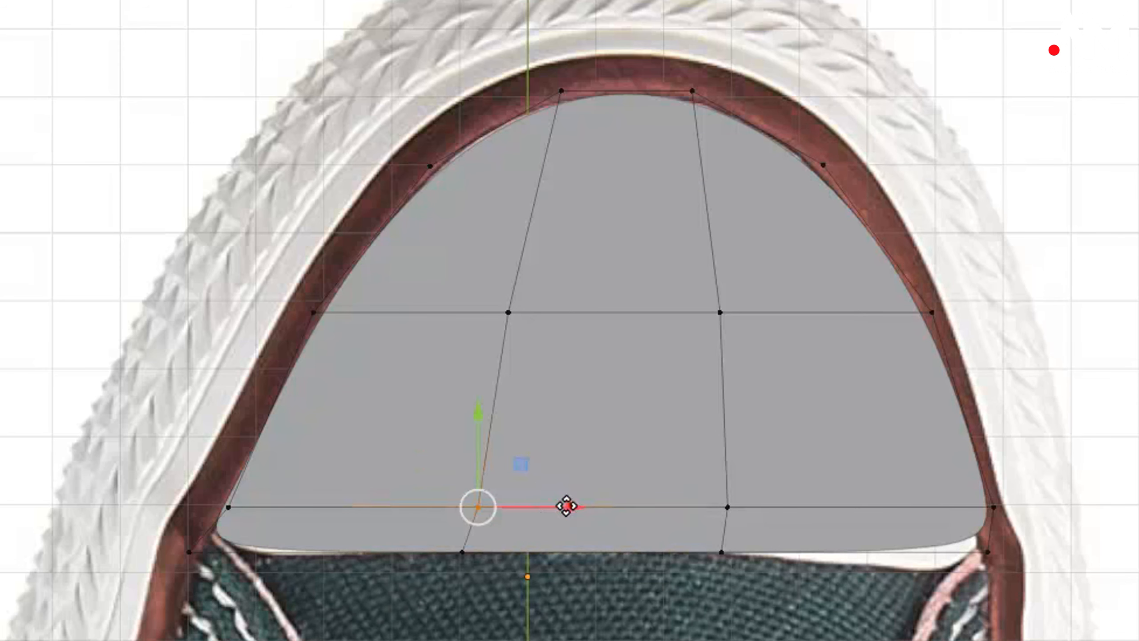
{"action": "left_click_drag", "start_coordinate": [566, 506], "coordinate": [561, 506]}
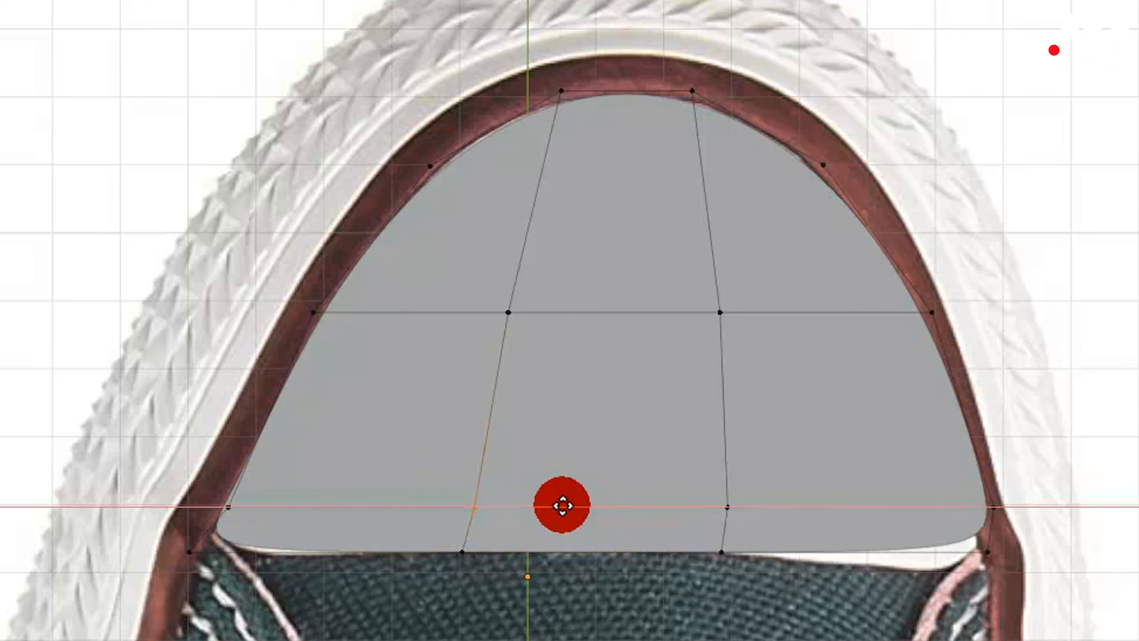
{"action": "left_click_drag", "start_coordinate": [558, 505], "coordinate": [556, 505]}
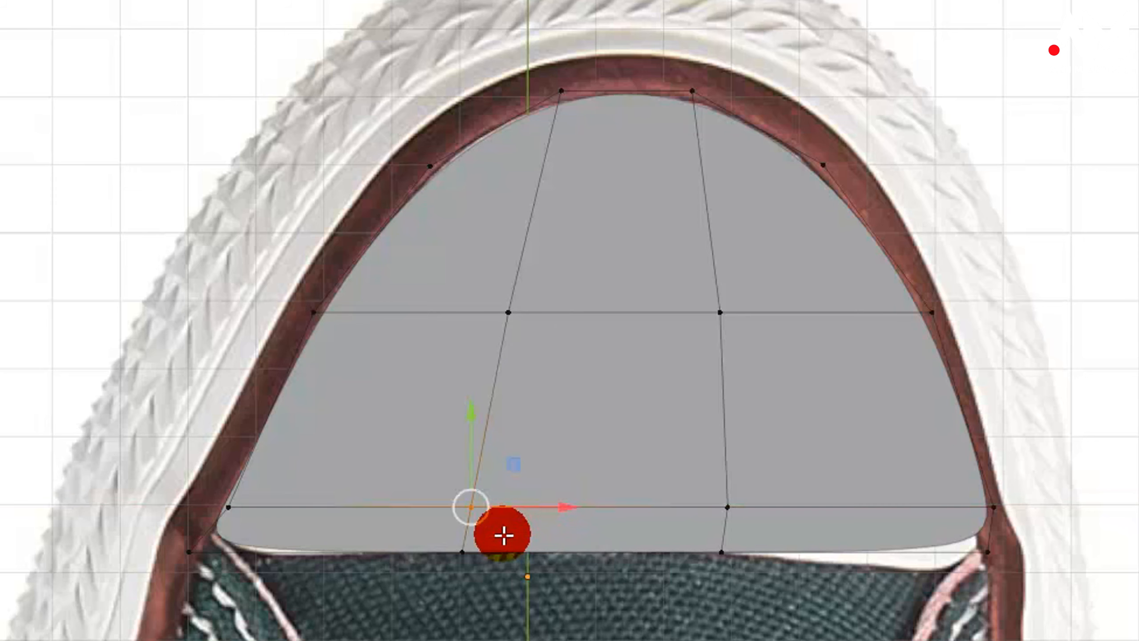
- Shift the right inner vertices of the rear edge and rear crosswise loop outward along X to straighten the right lengthwise line
{"action": "left_click", "coordinate": [721, 551]}
{"action": "left_click_drag", "start_coordinate": [820, 555], "coordinate": [832, 553]}
{"action": "left_click_drag", "start_coordinate": [686, 481], "coordinate": [746, 519]}
{"action": "left_click_drag", "start_coordinate": [823, 508], "coordinate": [830, 508]}
{"action": "left_click_drag", "start_coordinate": [776, 560], "coordinate": [776, 561]}
{"action": "left_click_drag", "start_coordinate": [813, 548], "coordinate": [827, 556]}
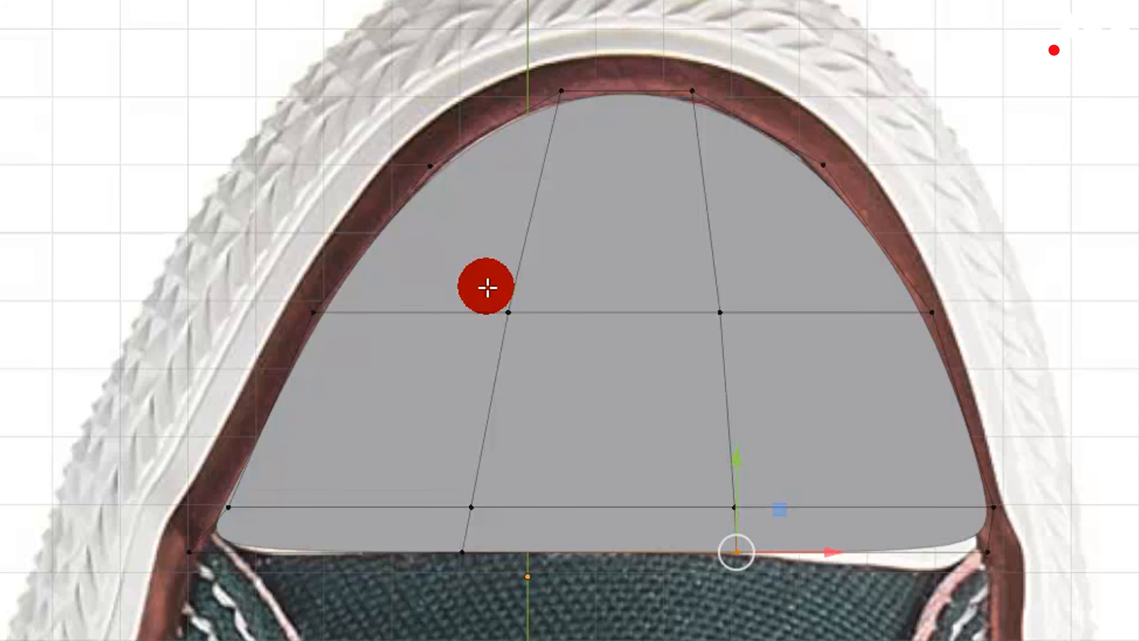
{"action": "left_click_drag", "start_coordinate": [513, 288], "coordinate": [491, 359]}
{"action": "left_click_drag", "start_coordinate": [603, 310], "coordinate": [649, 312]}
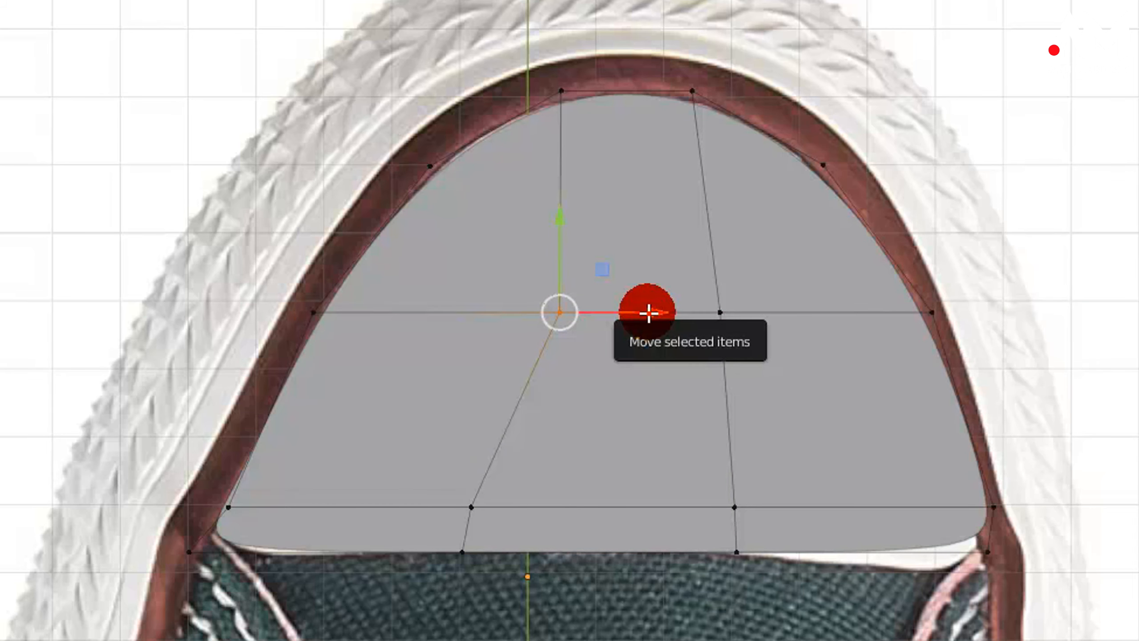
{"action": "left_click", "coordinate": [648, 312]}
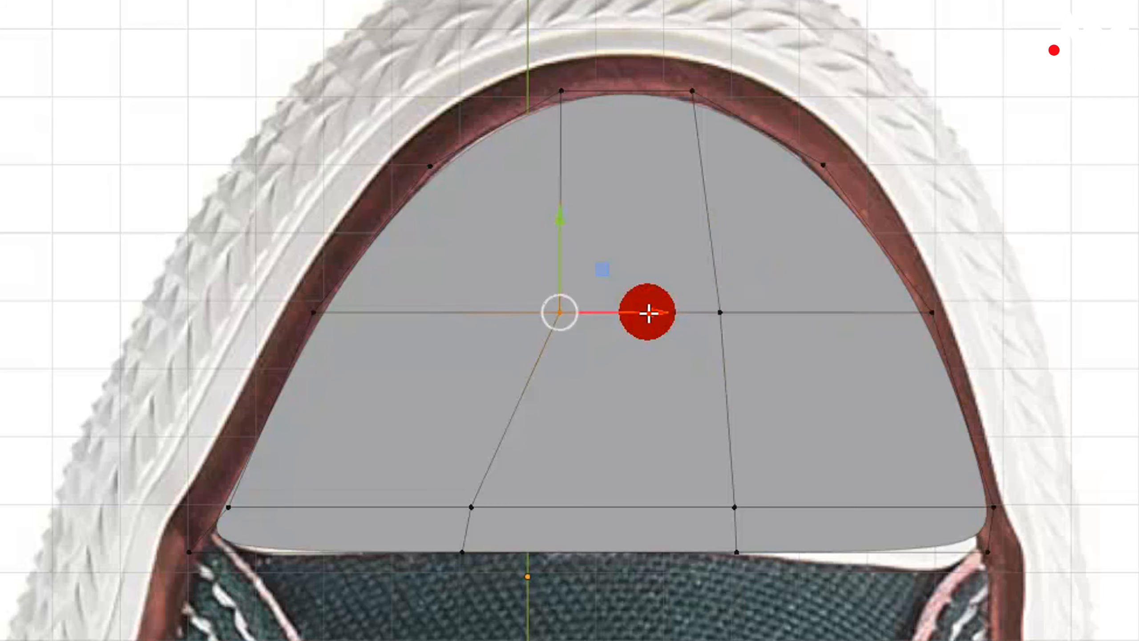
{"action": "key", "text": "ctrl+z"}
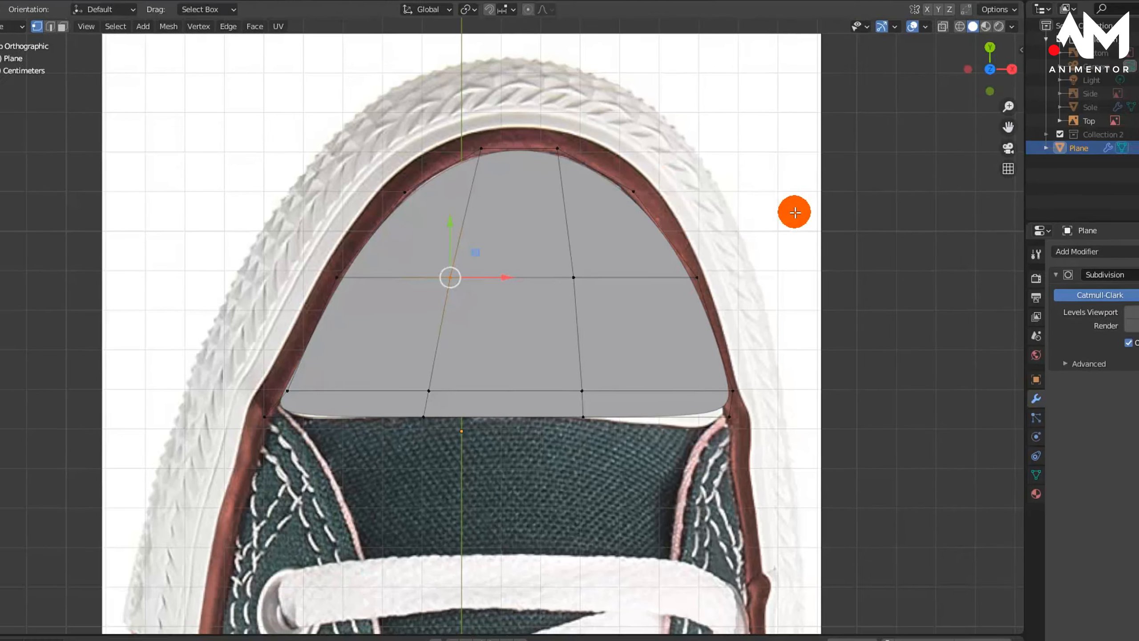
- Hide the Top reference image, show the Side reference image instead, and switch to Right Orthographic view in Object Mode
{"action": "key", "text": "Tab"}
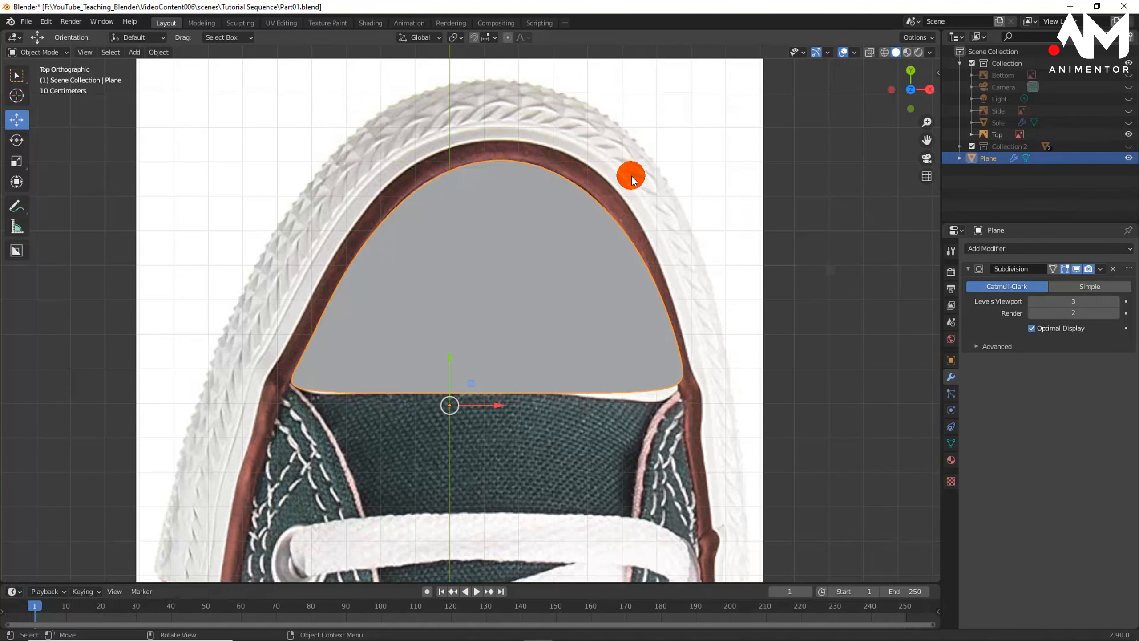
{"action": "left_click", "coordinate": [1128, 135]}
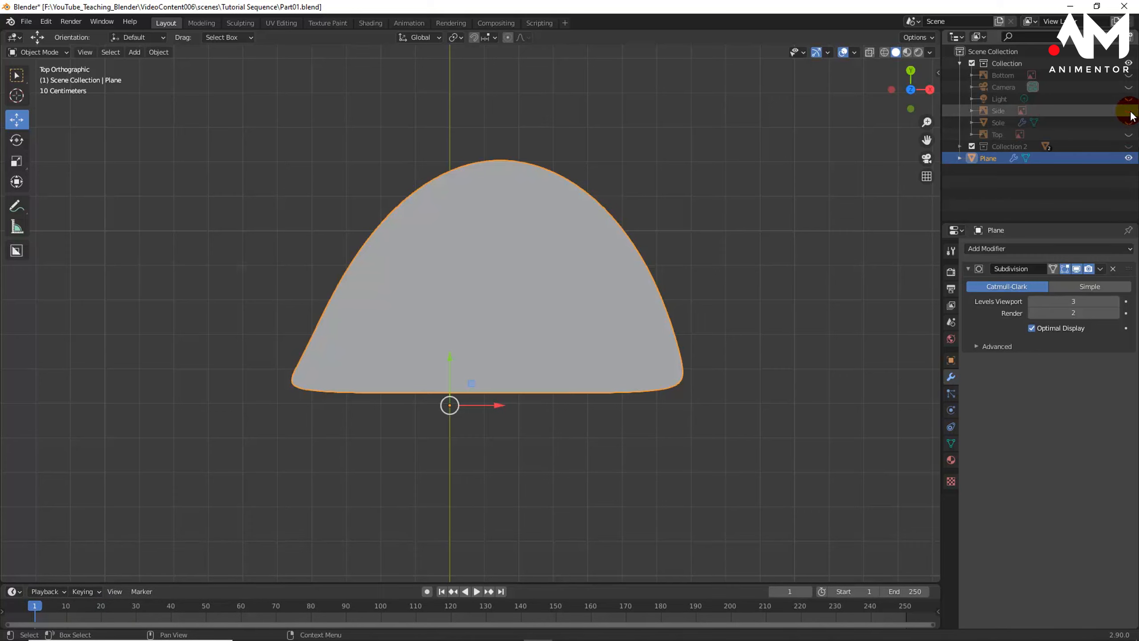
{"action": "left_click", "coordinate": [1128, 111]}
{"action": "left_click", "coordinate": [668, 300]}
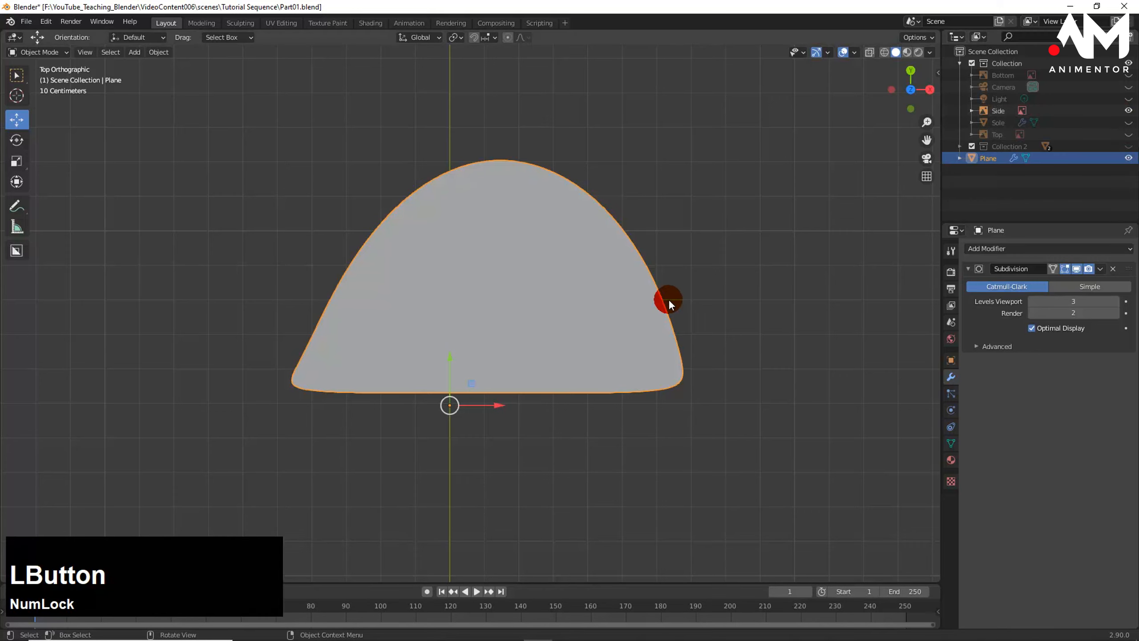
{"action": "middle_click_drag", "start_coordinate": [642, 352], "coordinate": [600, 296]}
{"action": "scroll", "coordinate": [589, 281], "scroll_direction": "down", "scroll_amount": 3}
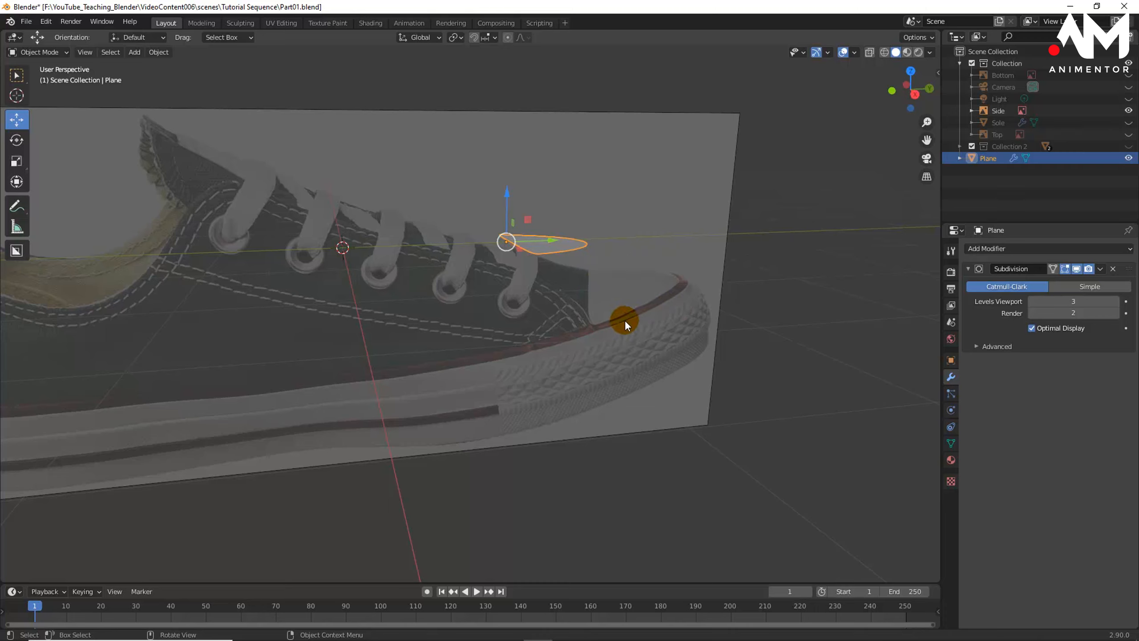
{"action": "middle_click_drag", "start_coordinate": [622, 318], "coordinate": [623, 316]}
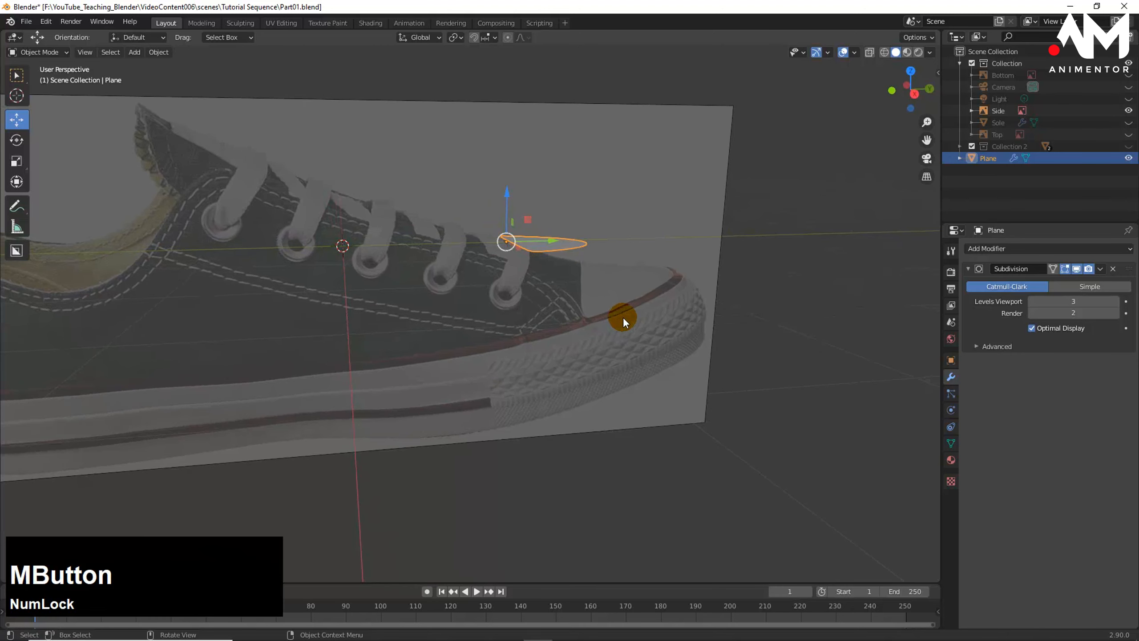
{"action": "key", "text": "KP_3"}
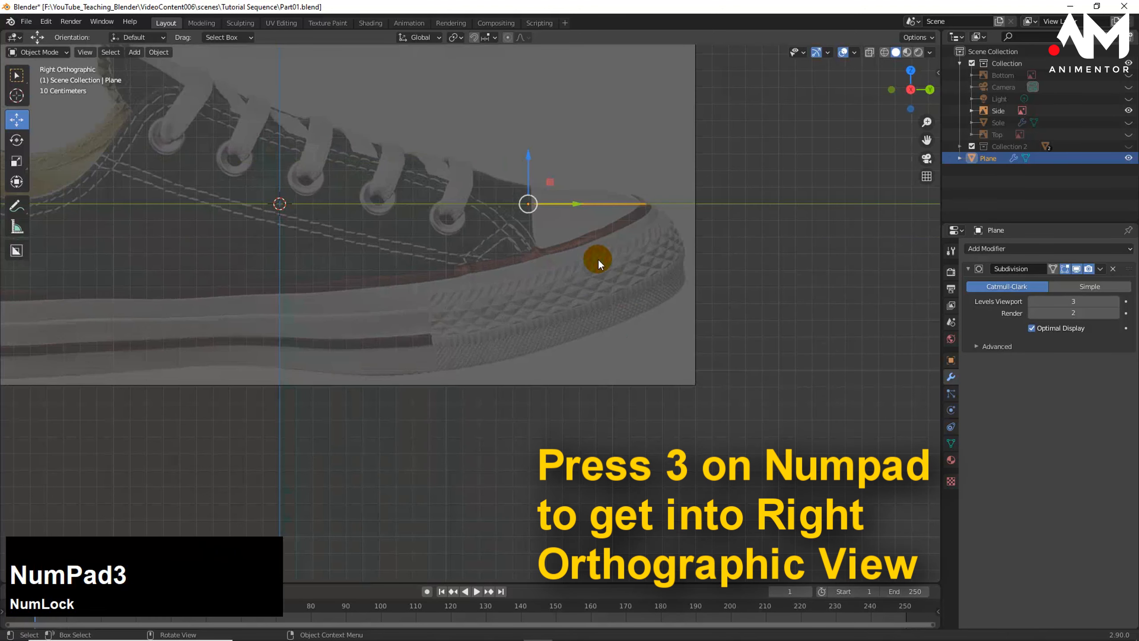
{"action": "scroll", "coordinate": [574, 254], "scroll_direction": "up", "scroll_amount": 2}
{"action": "scroll", "coordinate": [574, 254], "scroll_direction": "up", "scroll_amount": 1}
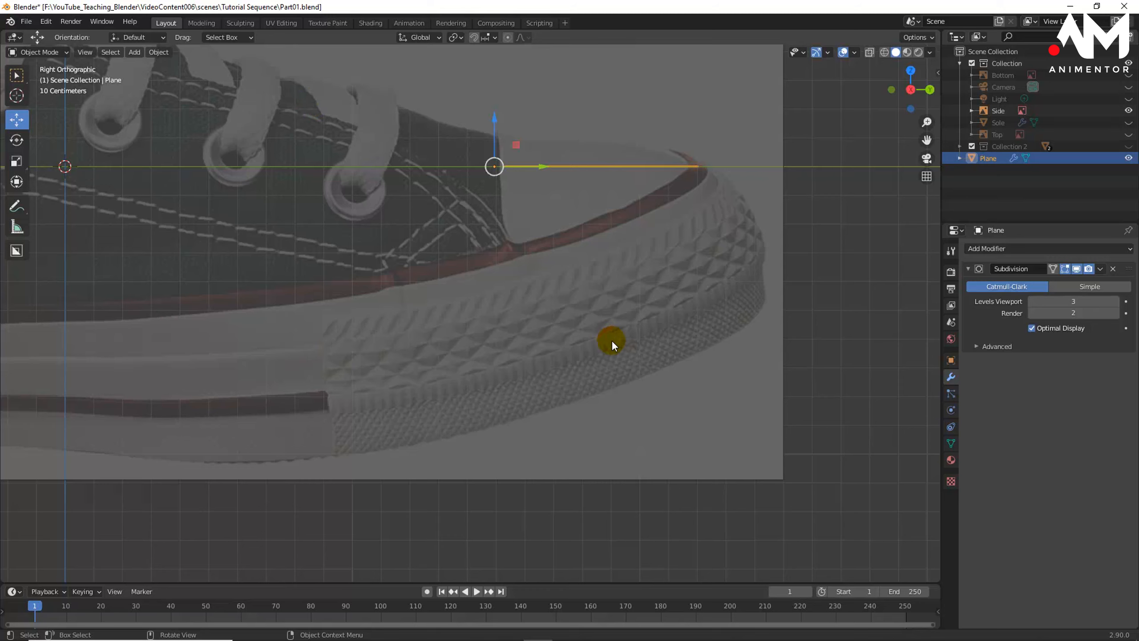
{"action": "key", "text": "r"}
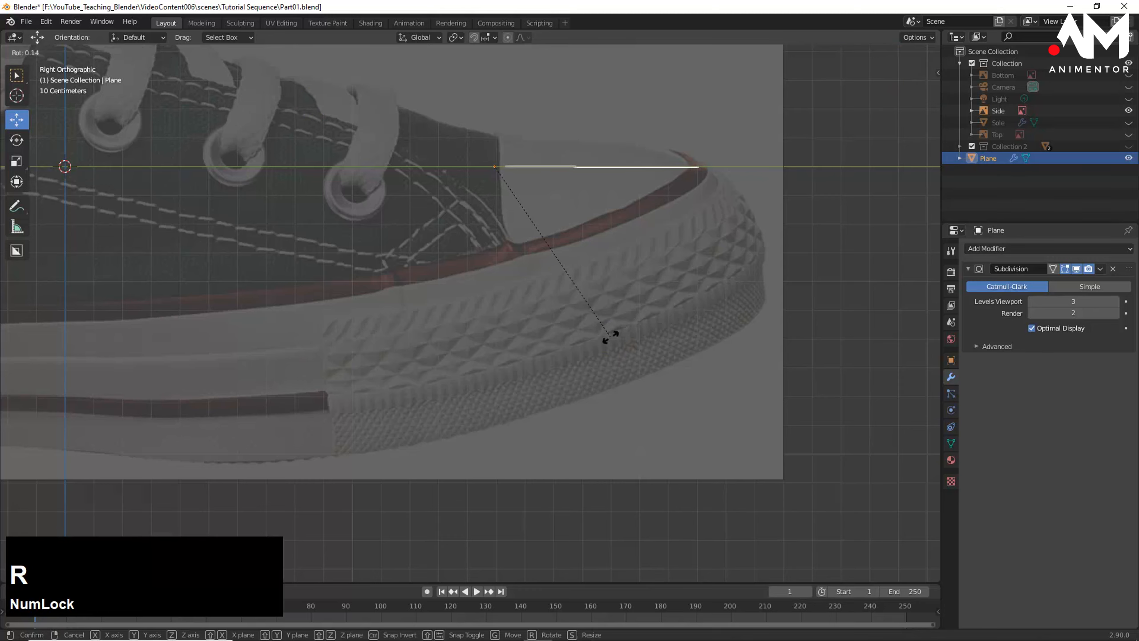
{"action": "key", "text": "Tab"}
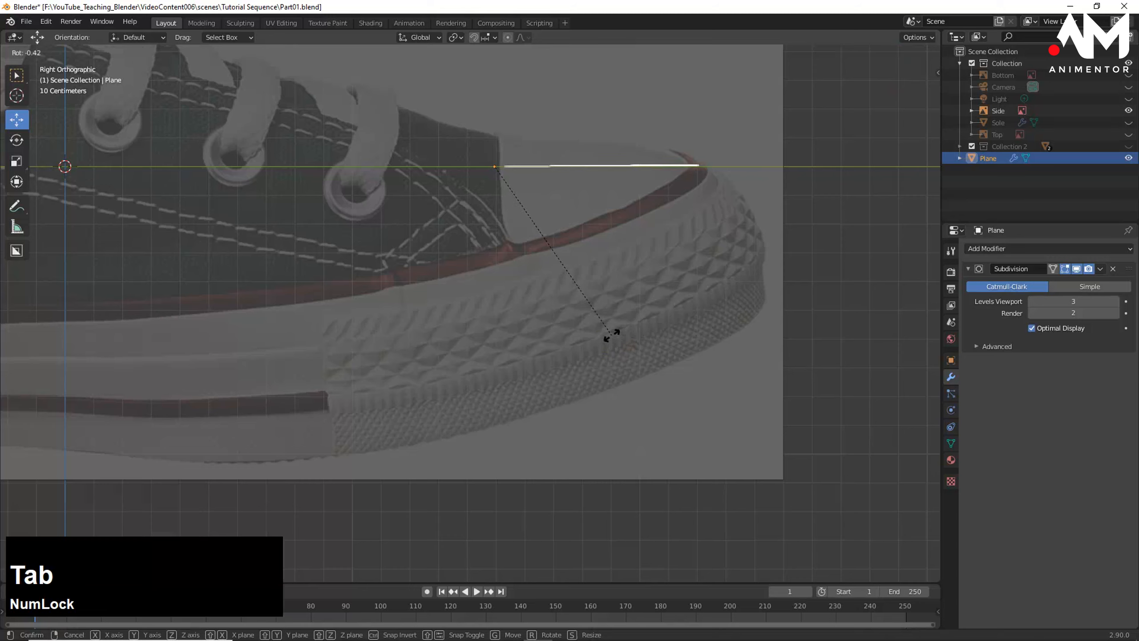
{"action": "right_click", "coordinate": [611, 335]}
{"action": "key", "text": "Tab"}
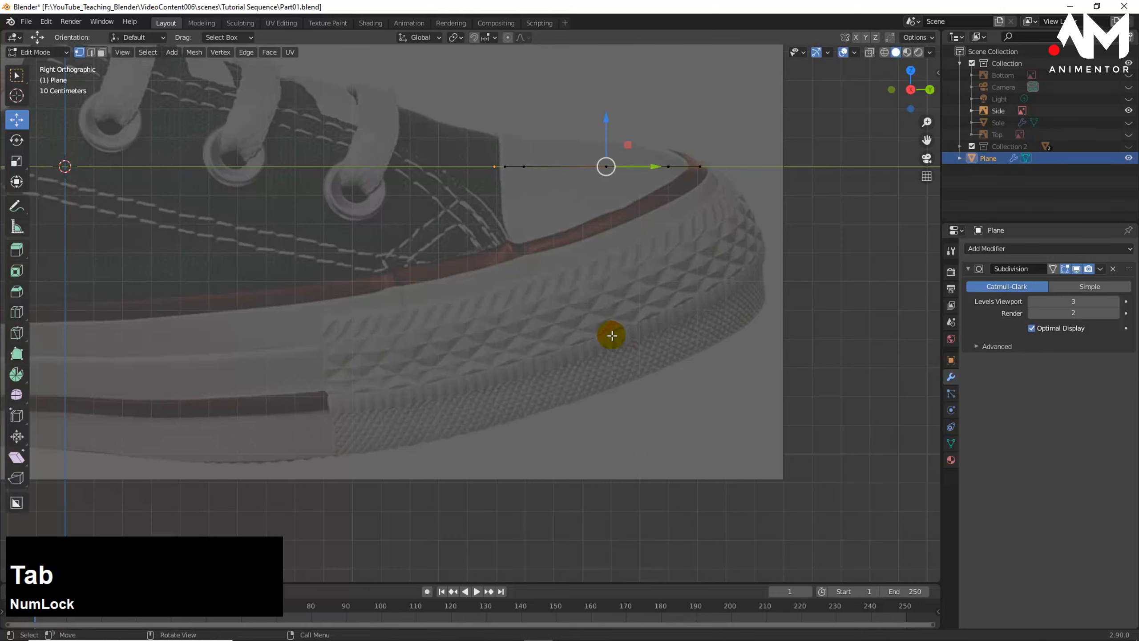
{"action": "key", "text": "Tab"}
- Examine the Side reference image's display and opacity settings, and reselect the toe cap plane
{"action": "left_click", "coordinate": [730, 208]}
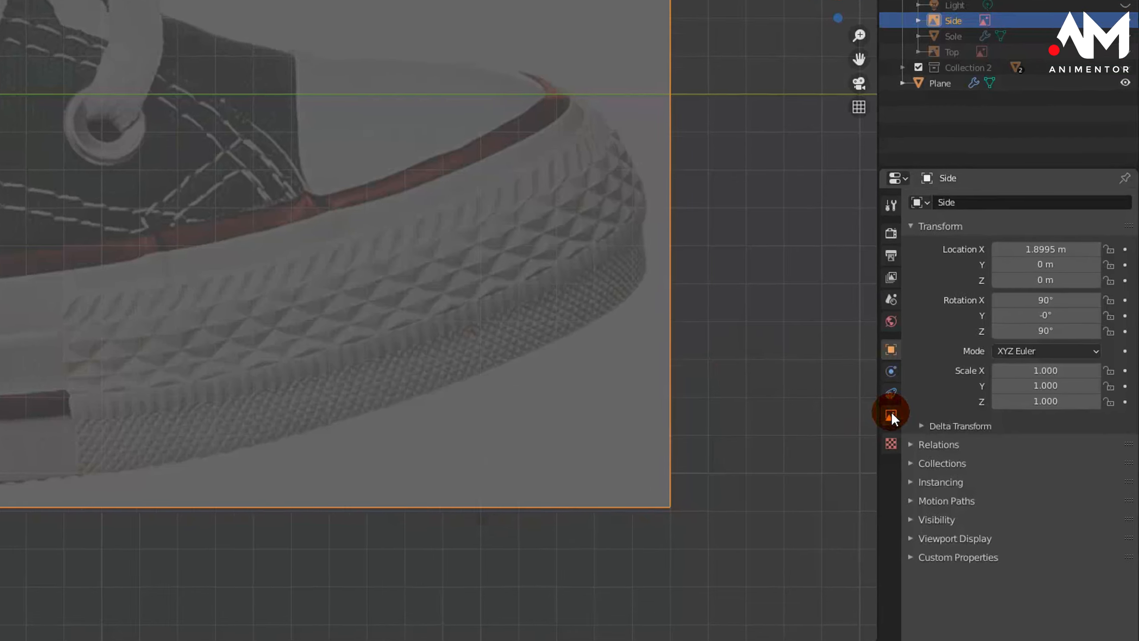
{"action": "left_click", "coordinate": [891, 414]}
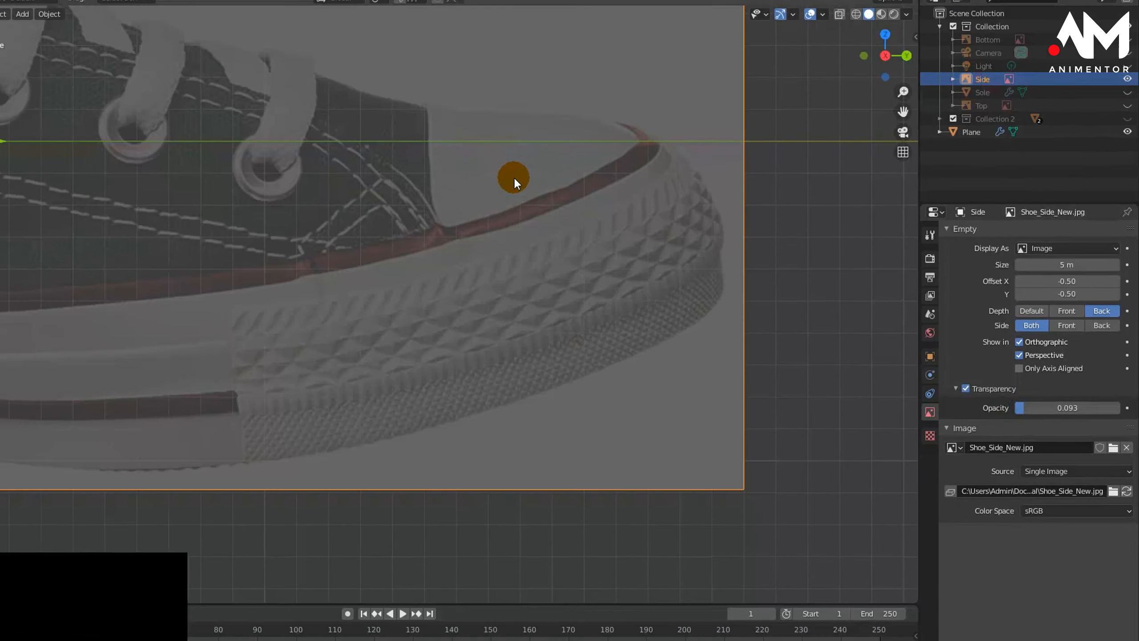
{"action": "middle_click_drag", "start_coordinate": [578, 203], "coordinate": [558, 288], "text": "shift"}
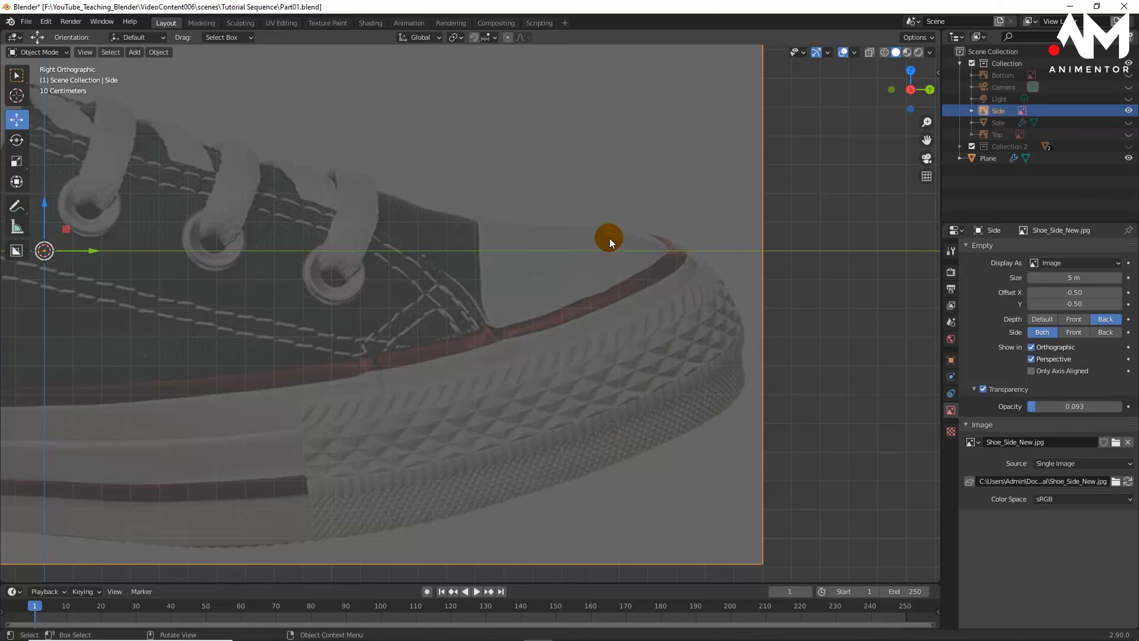
{"action": "left_click", "coordinate": [997, 158]}
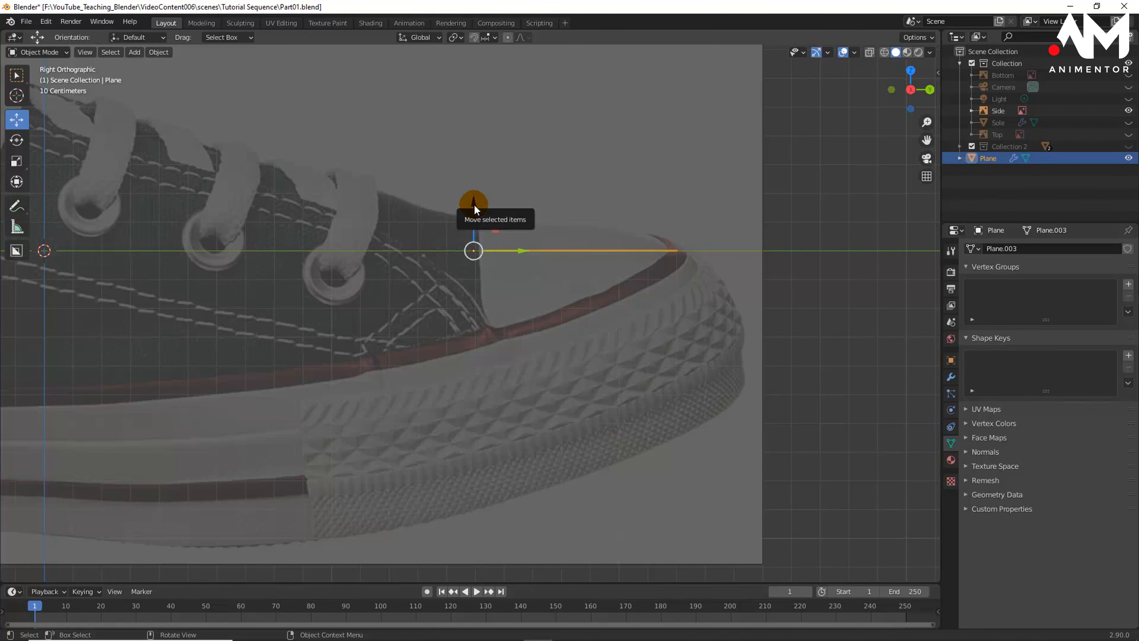
- Try to move the plane upward along Z
{"action": "left_click_drag", "start_coordinate": [473, 204], "coordinate": [474, 164]}
{"action": "key", "text": "ctrl+z"}
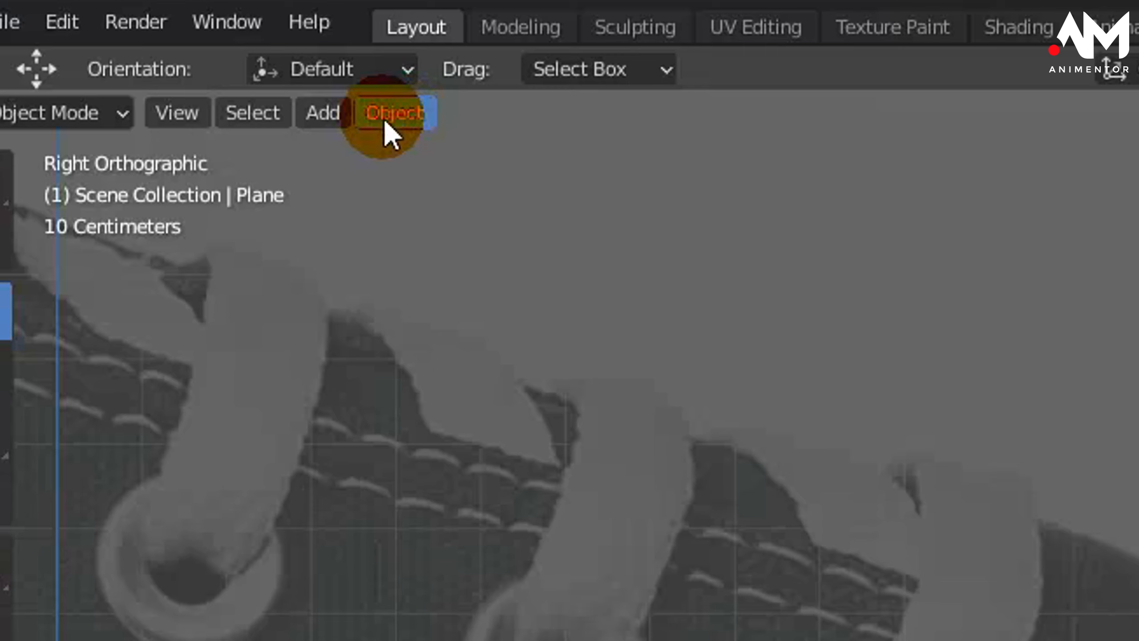
- Set the plane's origin with Origin to Geometry so that it pivots about its own center
{"action": "left_click", "coordinate": [385, 122]}
{"action": "mouse_move", "coordinate": [422, 169]}
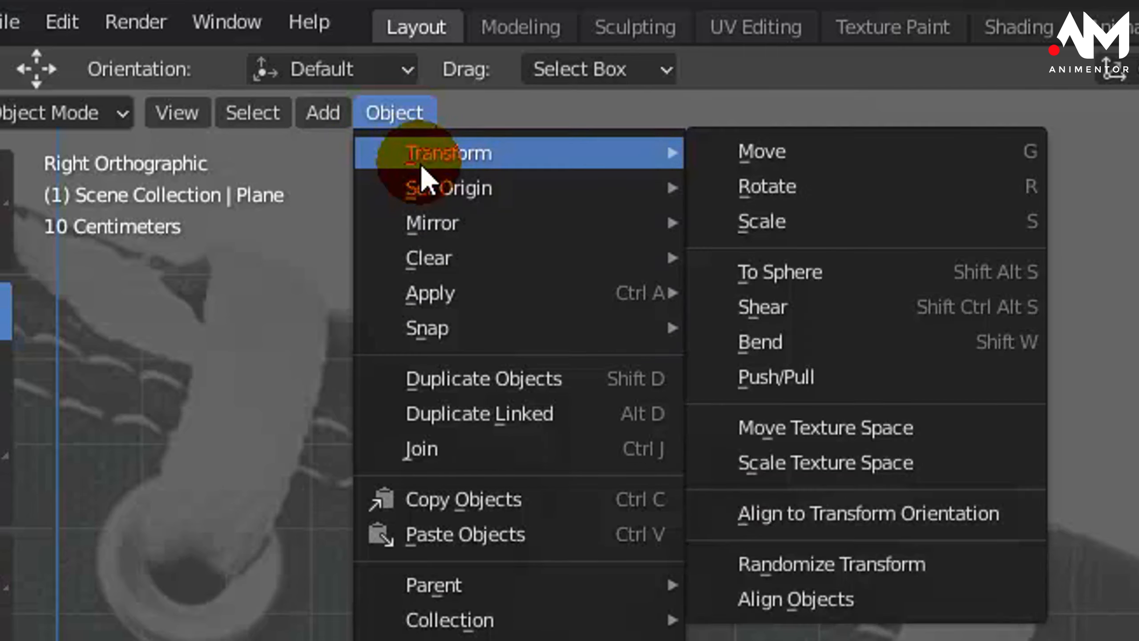
{"action": "mouse_move", "coordinate": [429, 200]}
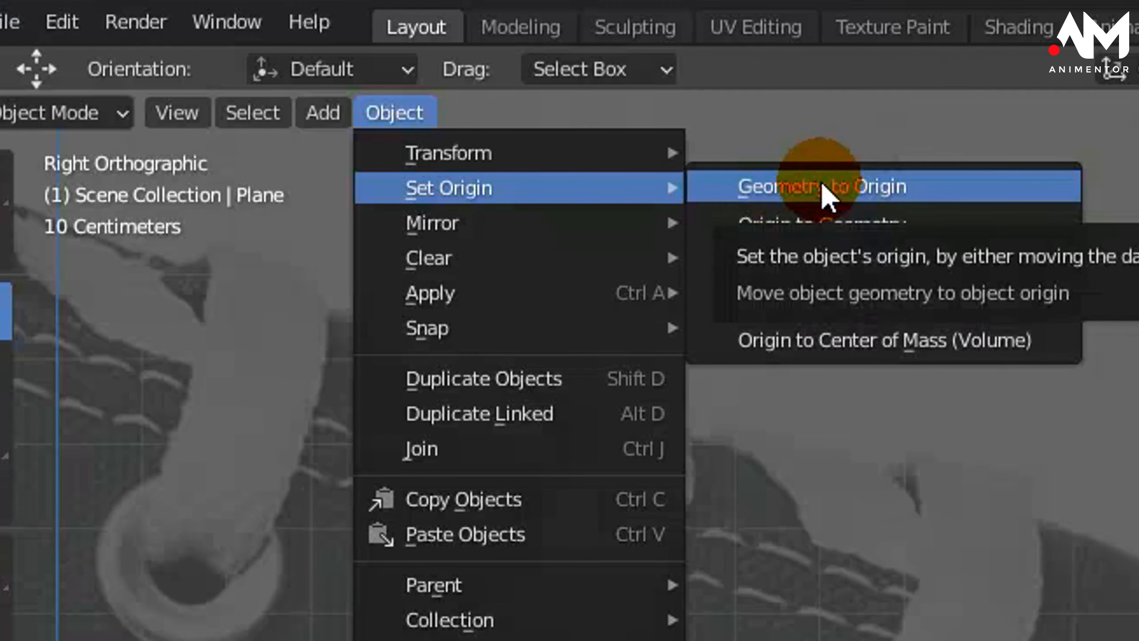
{"action": "left_click", "coordinate": [764, 186]}
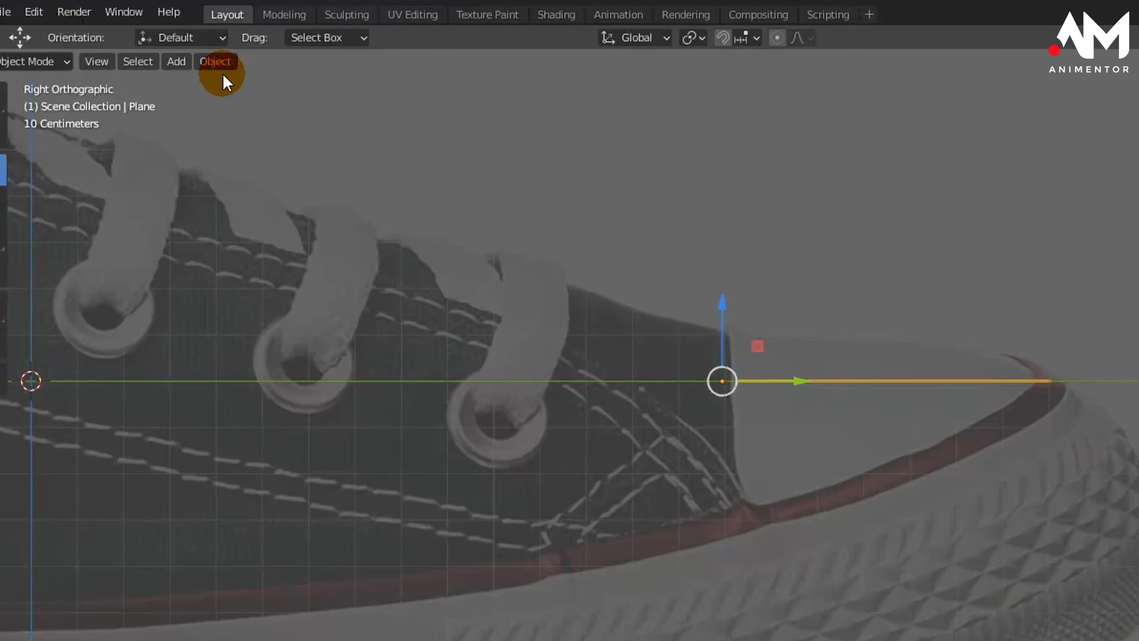
{"action": "left_click", "coordinate": [167, 48]}
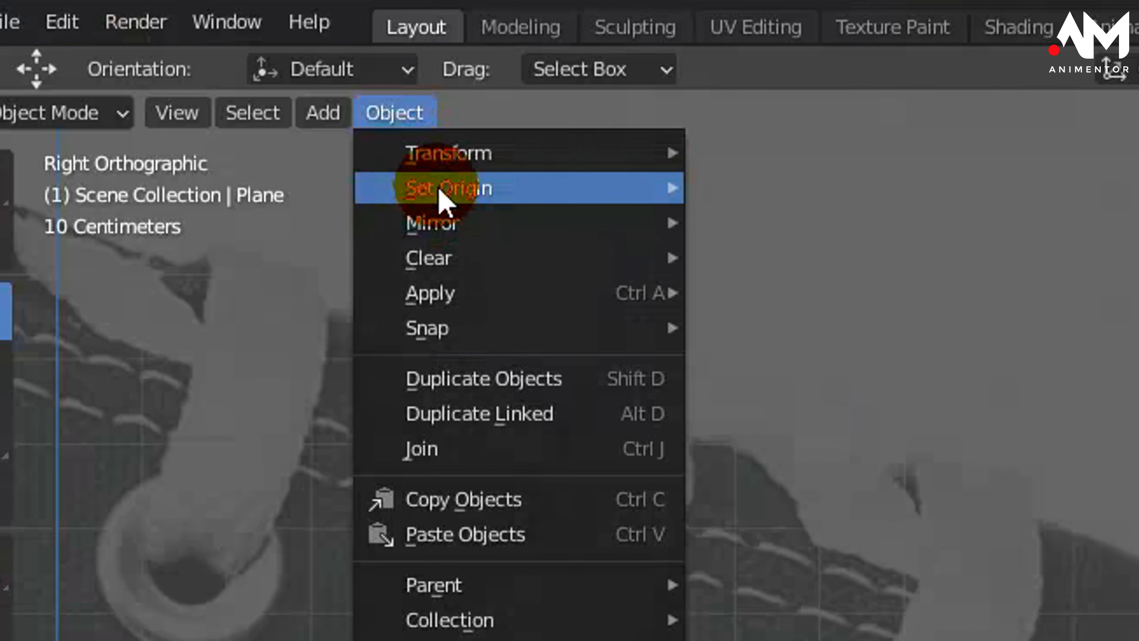
{"action": "mouse_move", "coordinate": [448, 185]}
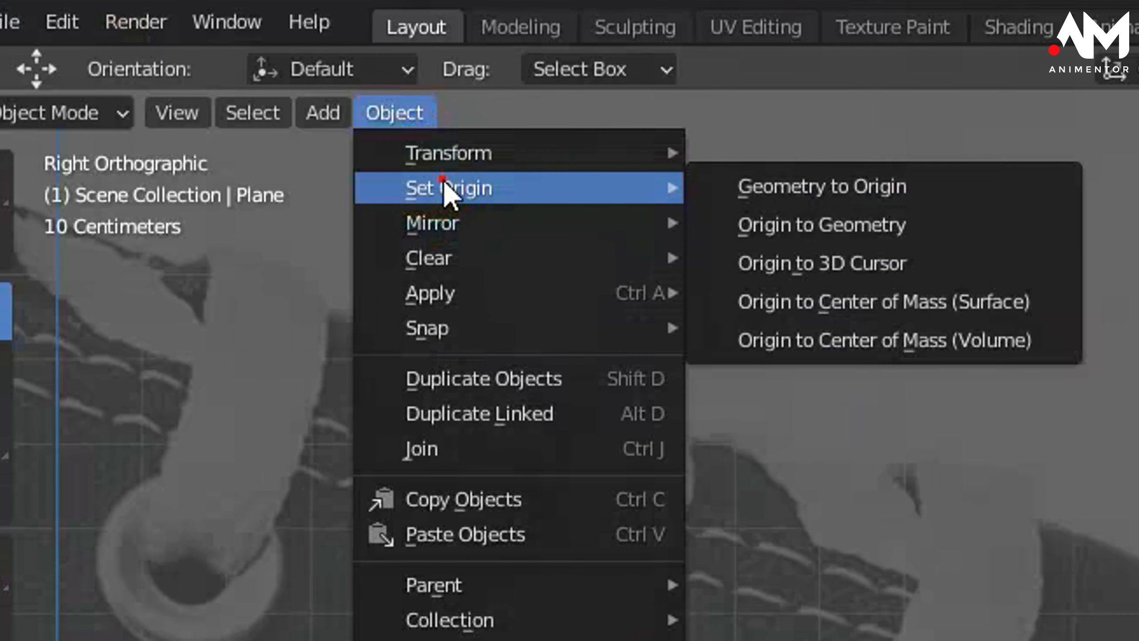
{"action": "left_click", "coordinate": [872, 240]}
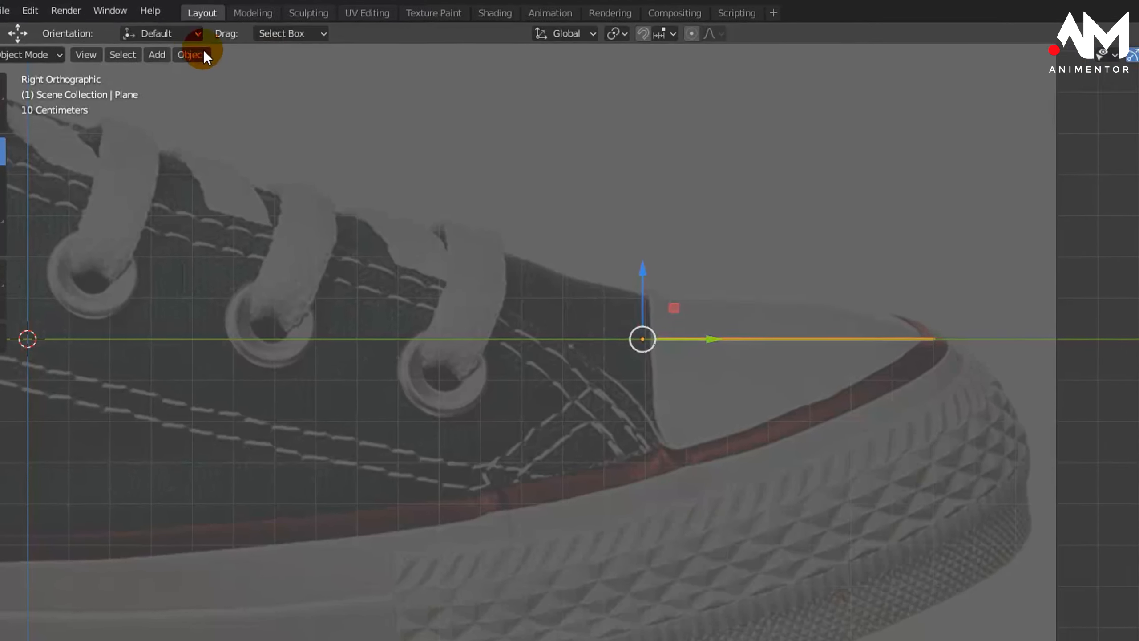
{"action": "left_click", "coordinate": [163, 48]}
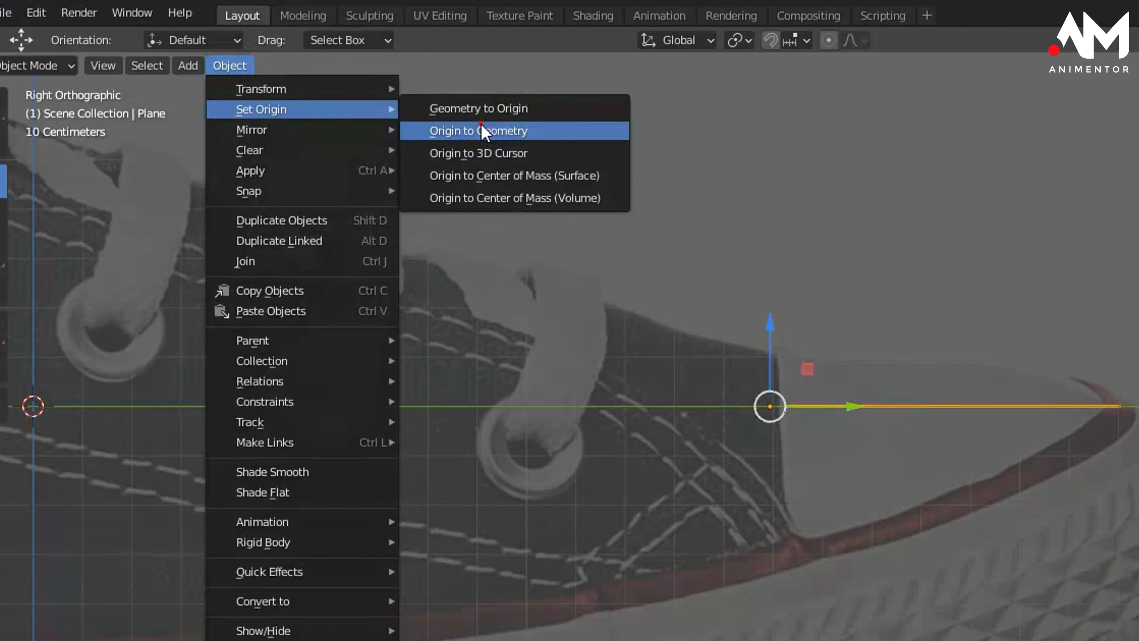
{"action": "left_click", "coordinate": [480, 123]}
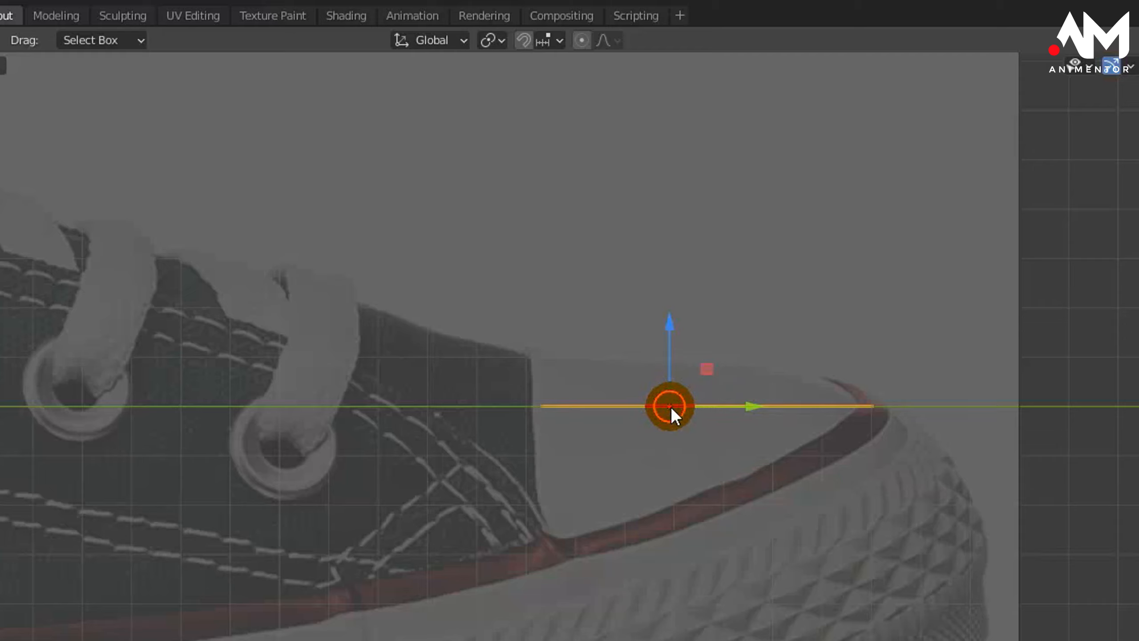
- Rotate the plane to follow the slope of the red trim and lower it along Z onto the trim's upper edge
{"action": "left_click_drag", "start_coordinate": [671, 406], "coordinate": [671, 408]}
{"action": "key", "text": "r"}
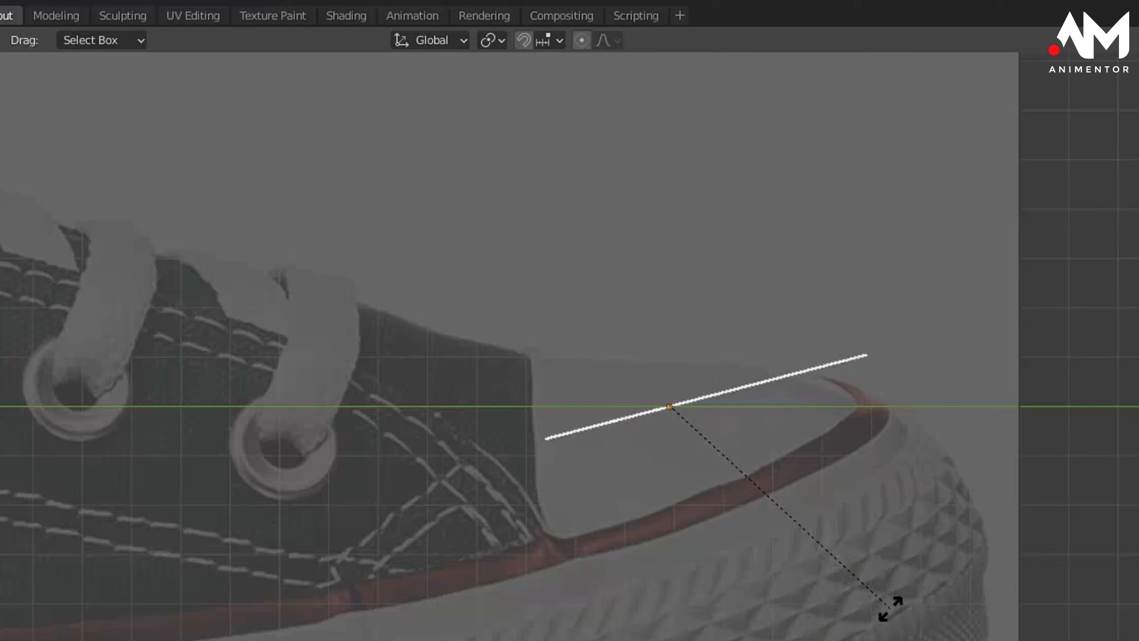
{"action": "left_click", "coordinate": [891, 608]}
{"action": "left_click_drag", "start_coordinate": [674, 325], "coordinate": [661, 432]}
{"action": "key", "text": "r"}
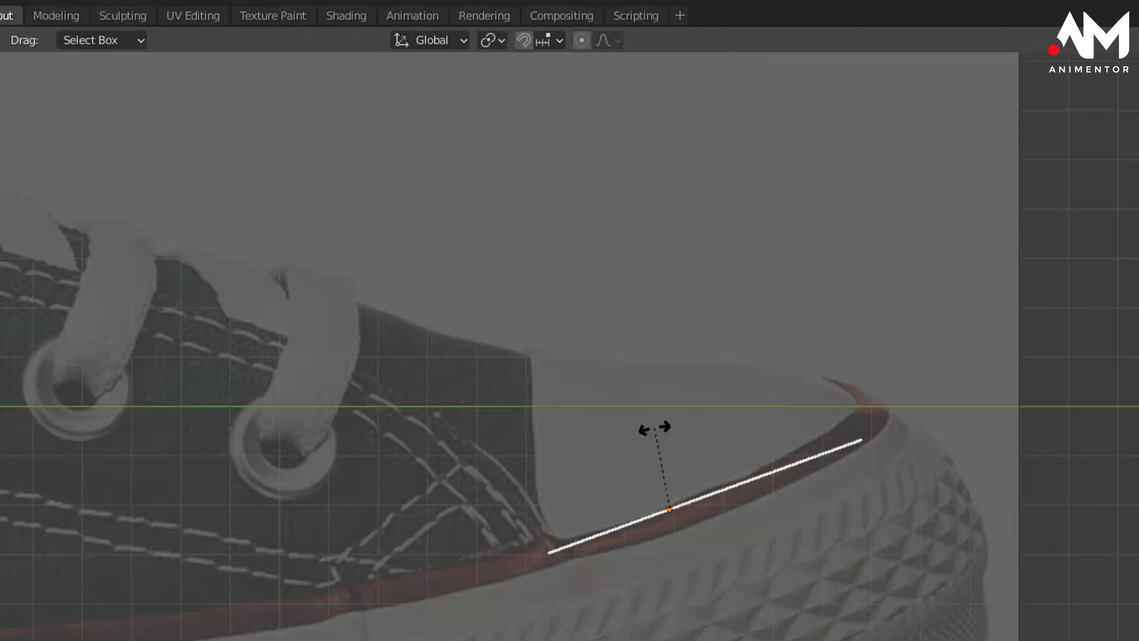
{"action": "left_click", "coordinate": [654, 428]}
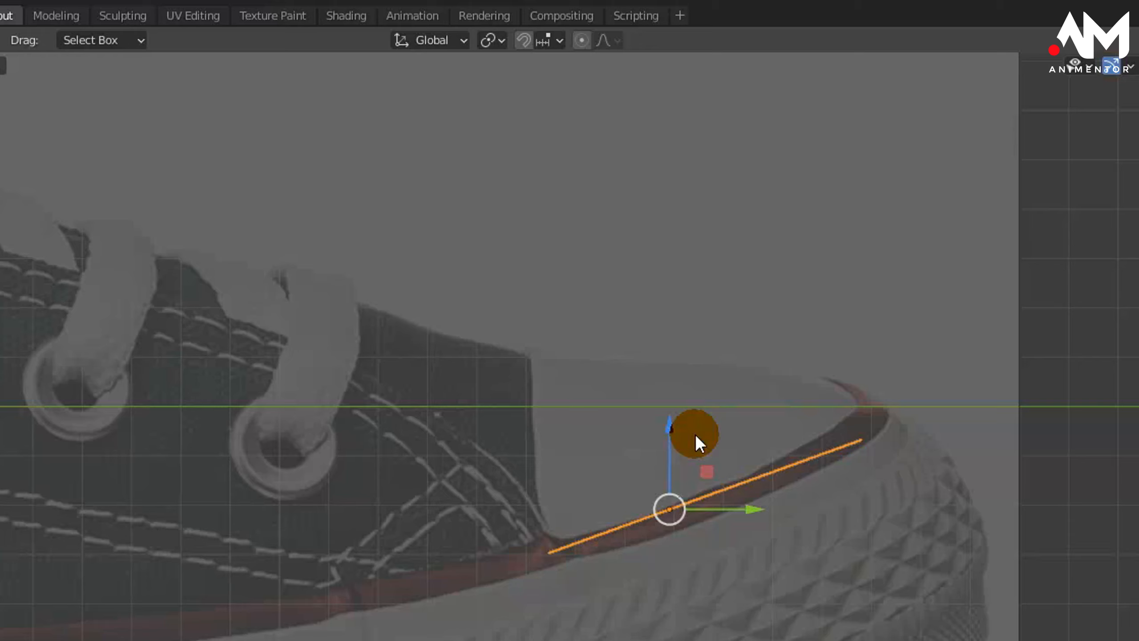
{"action": "left_click_drag", "start_coordinate": [669, 412], "coordinate": [676, 416]}
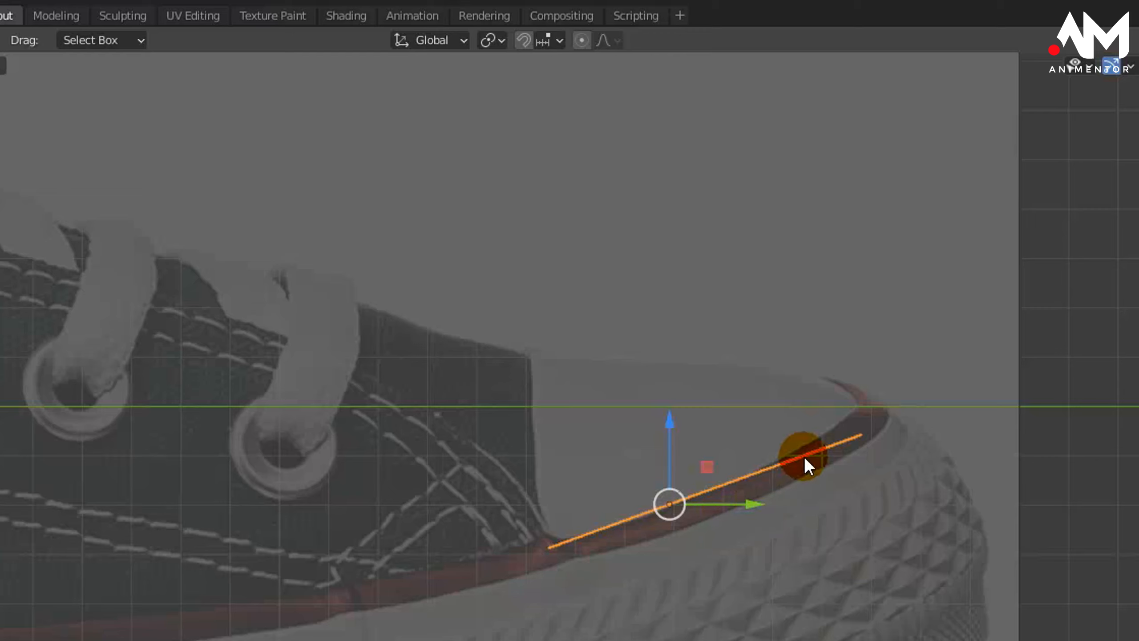
{"action": "mouse_move", "coordinate": [673, 422]}
{"action": "left_mouse_down"}
{"action": "mouse_move", "coordinate": [668, 407]}
{"action": "mouse_move", "coordinate": [677, 415]}
{"action": "left_mouse_up"}
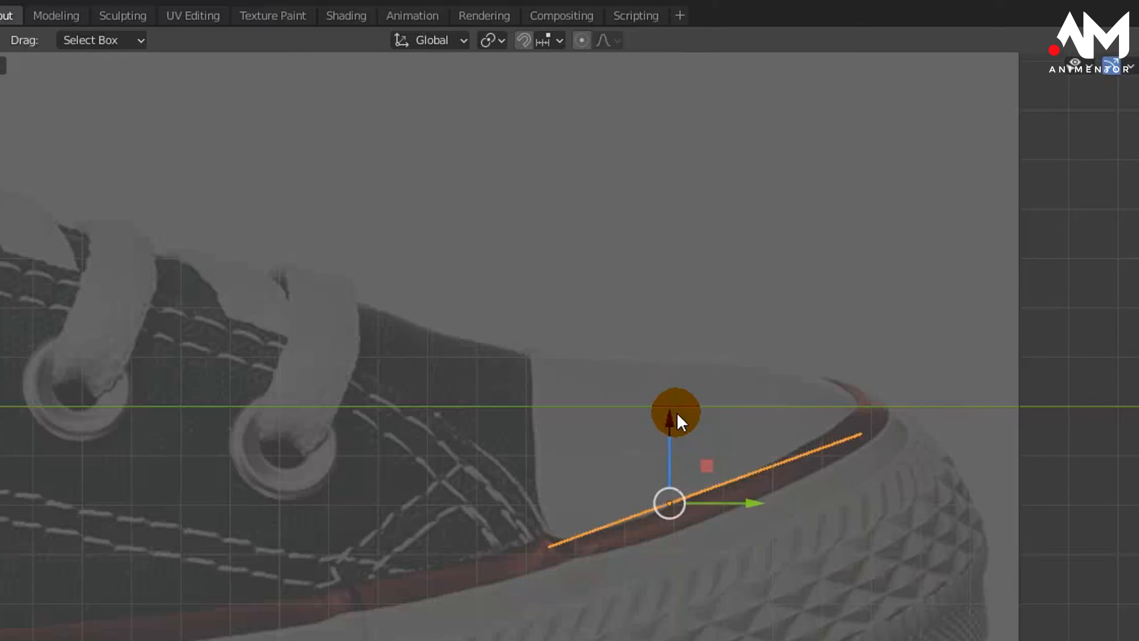
- Put the plane in Edit Mode and, in the side view, box-select at the second vertex row from its back end
{"action": "key", "text": "Tab"}
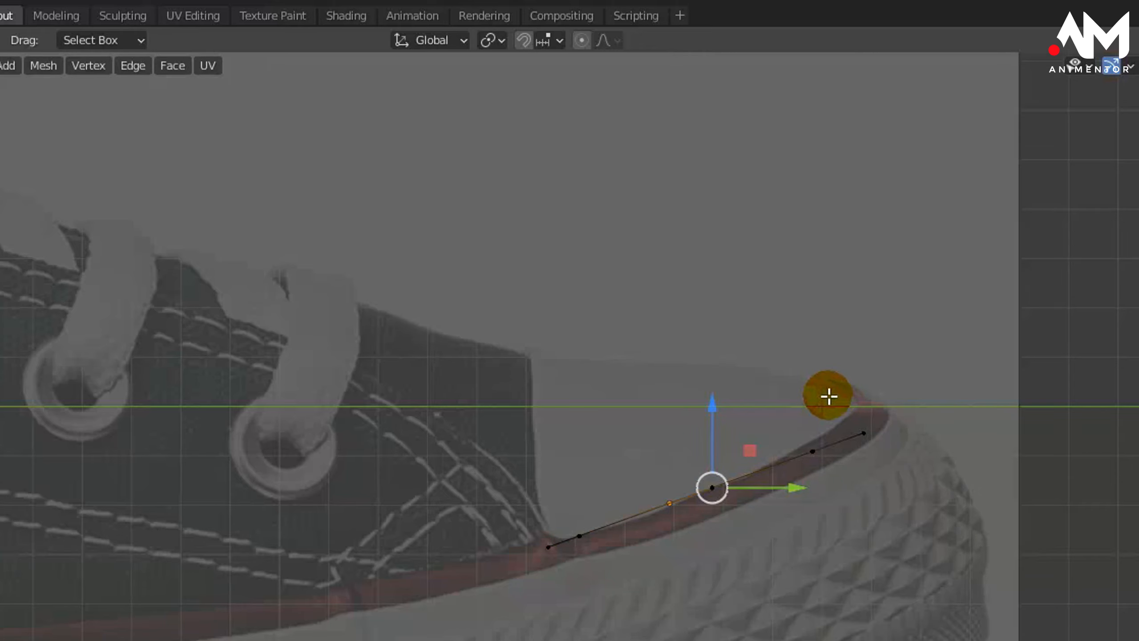
{"action": "middle_click_drag", "start_coordinate": [808, 409], "coordinate": [653, 500]}
{"action": "key", "text": "KP_3"}
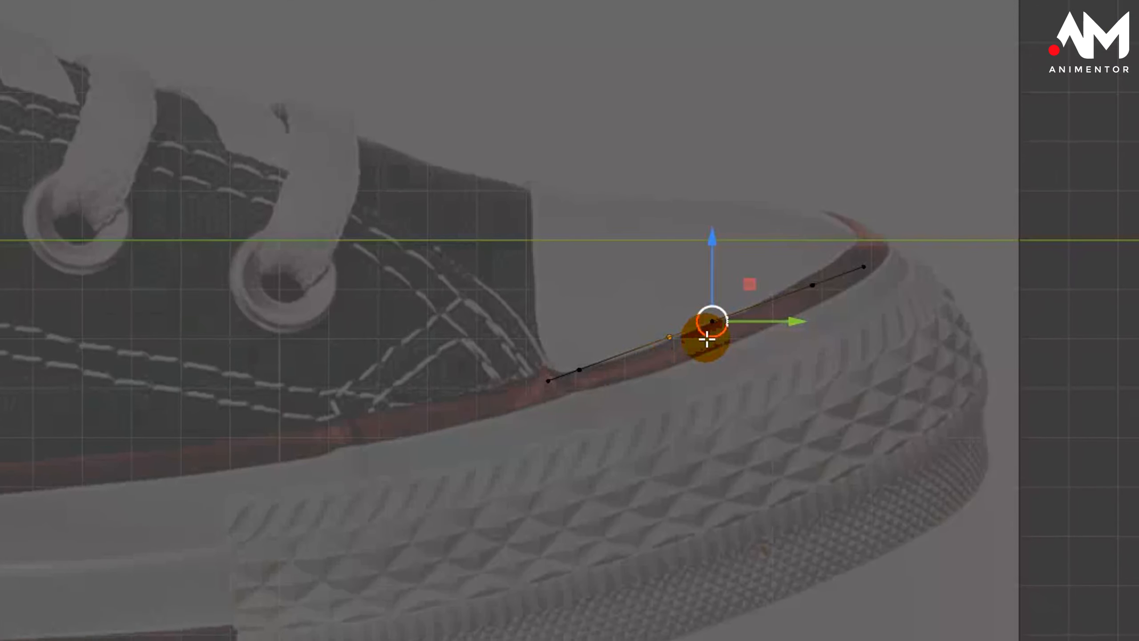
{"action": "scroll", "coordinate": [707, 477], "scroll_direction": "up", "scroll_amount": 2}
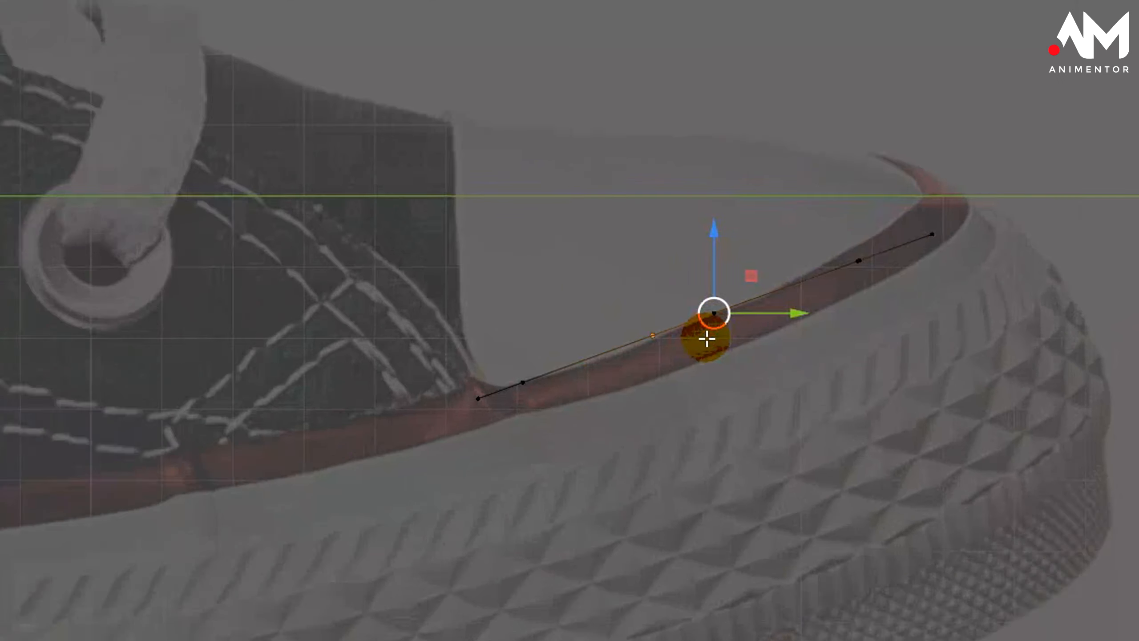
{"action": "scroll", "coordinate": [706, 338], "scroll_direction": "up", "scroll_amount": 1}
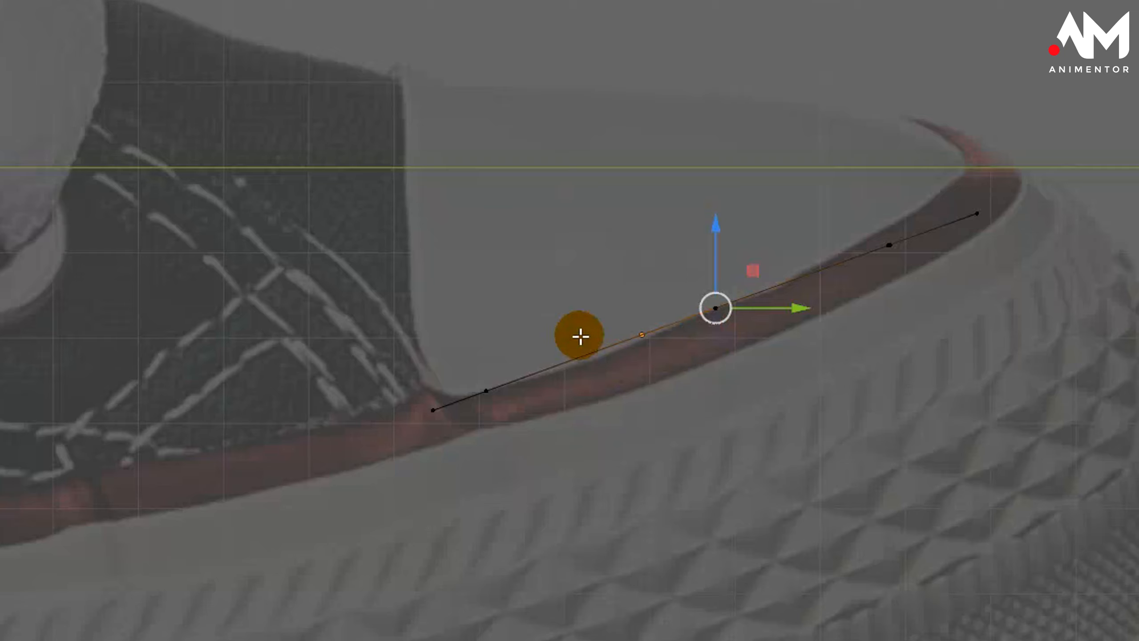
{"action": "left_click_drag", "start_coordinate": [466, 361], "coordinate": [529, 450]}
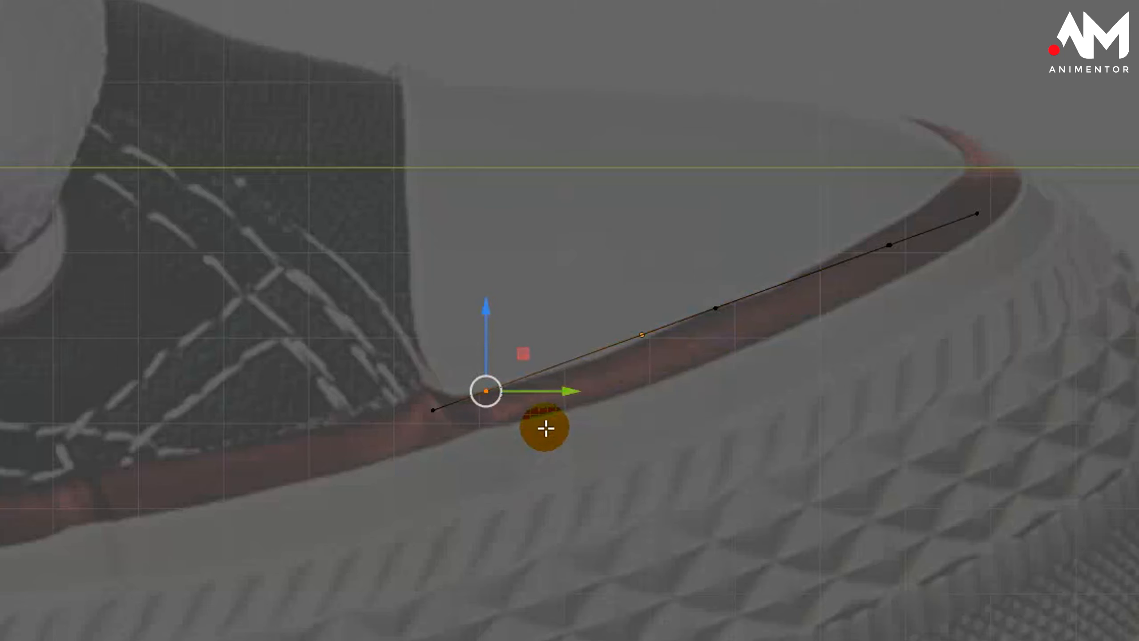
- Box-select the whole second vertex row through the mesh and check from several angles which vertices are included
{"action": "middle_click_drag", "start_coordinate": [551, 399], "coordinate": [647, 487]}
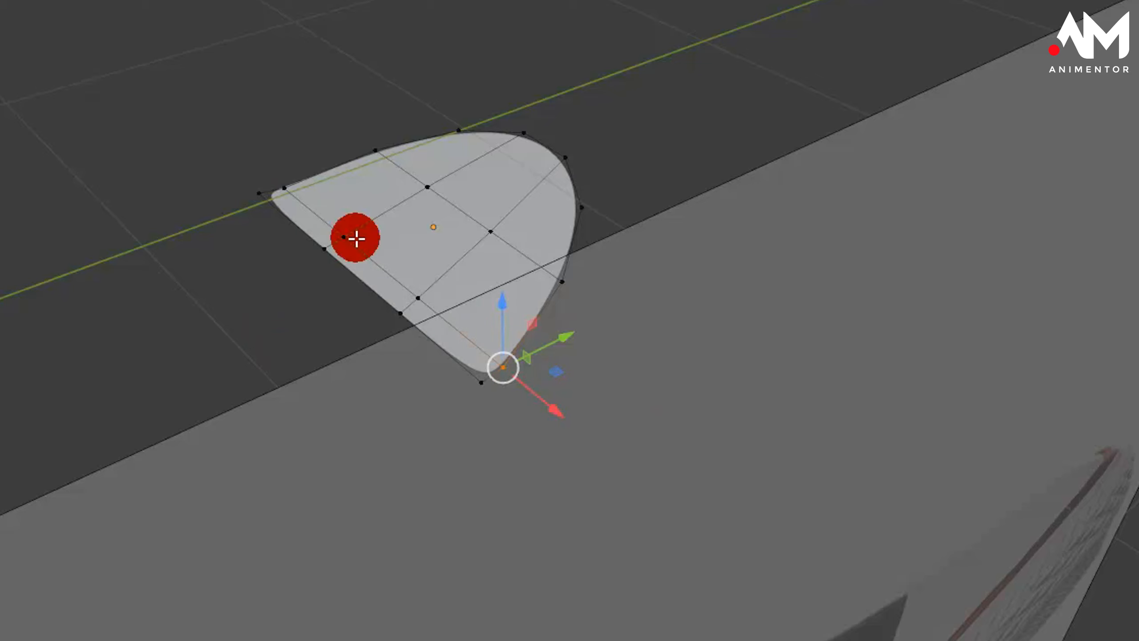
{"action": "key", "text": "KP_3"}
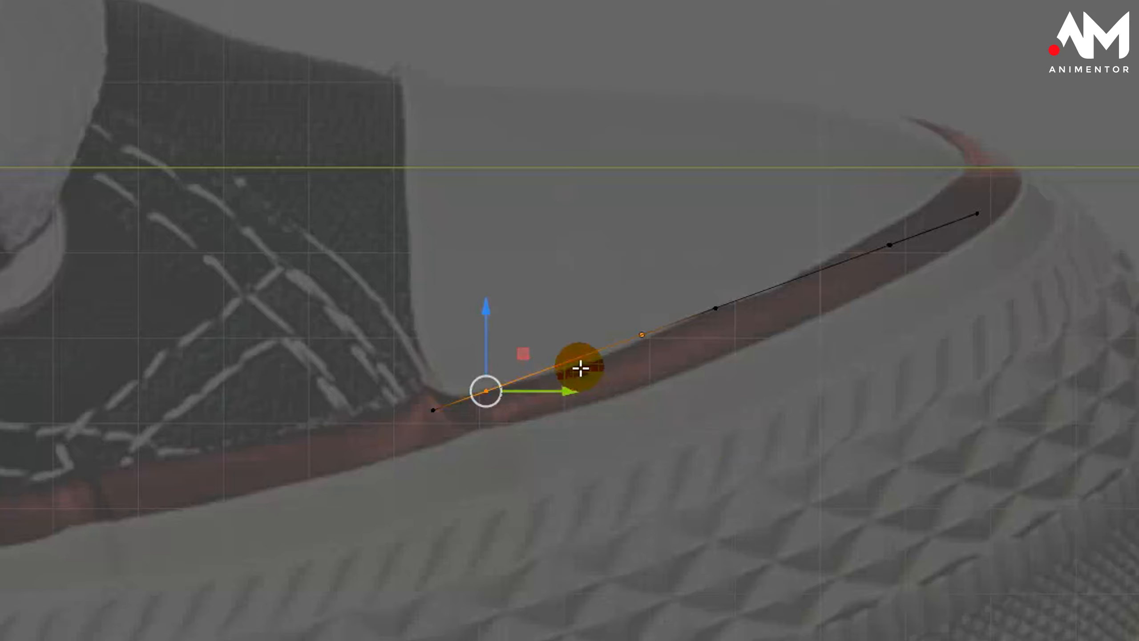
{"action": "left_click_drag", "start_coordinate": [562, 303], "coordinate": [468, 465]}
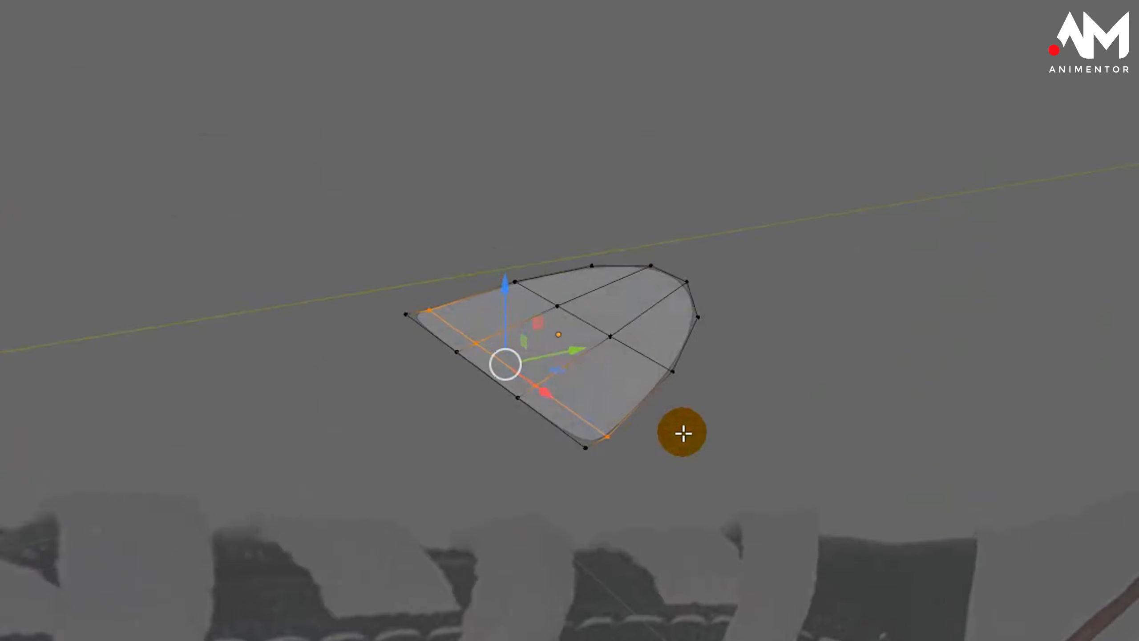
{"action": "middle_click_drag", "start_coordinate": [682, 432], "coordinate": [615, 444]}
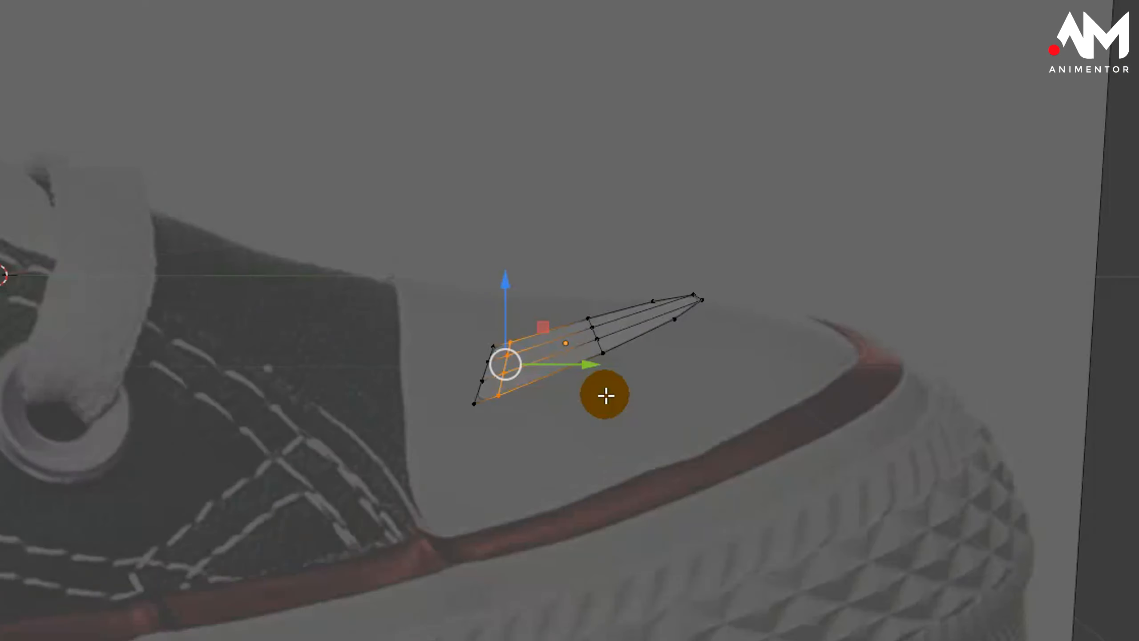
{"action": "scroll", "coordinate": [606, 394], "scroll_direction": "down", "scroll_amount": 3}
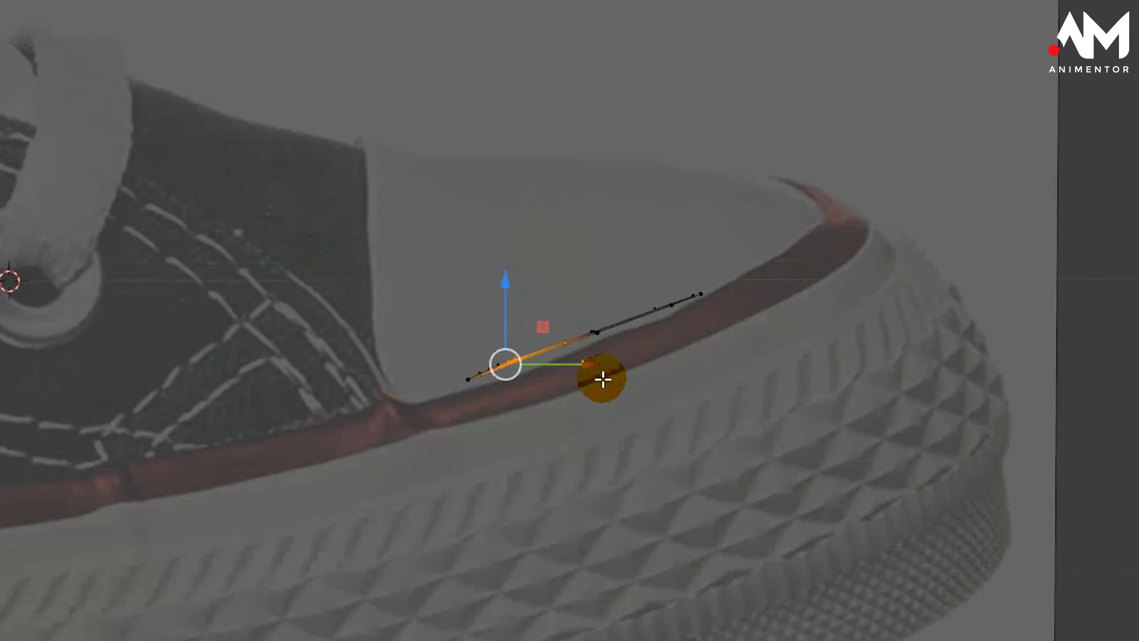
{"action": "middle_click_drag", "start_coordinate": [603, 376], "coordinate": [645, 435]}
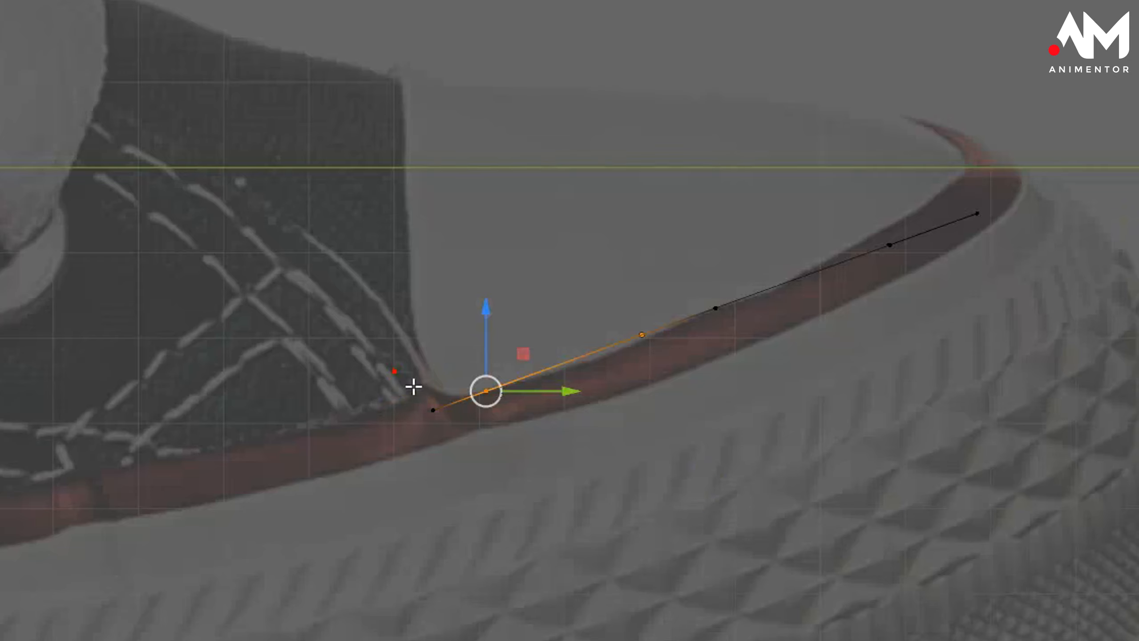
- Select the plane's front-tip vertices and raise them along Z to the upper end of the red trim
{"action": "left_click_drag", "start_coordinate": [393, 372], "coordinate": [465, 489]}
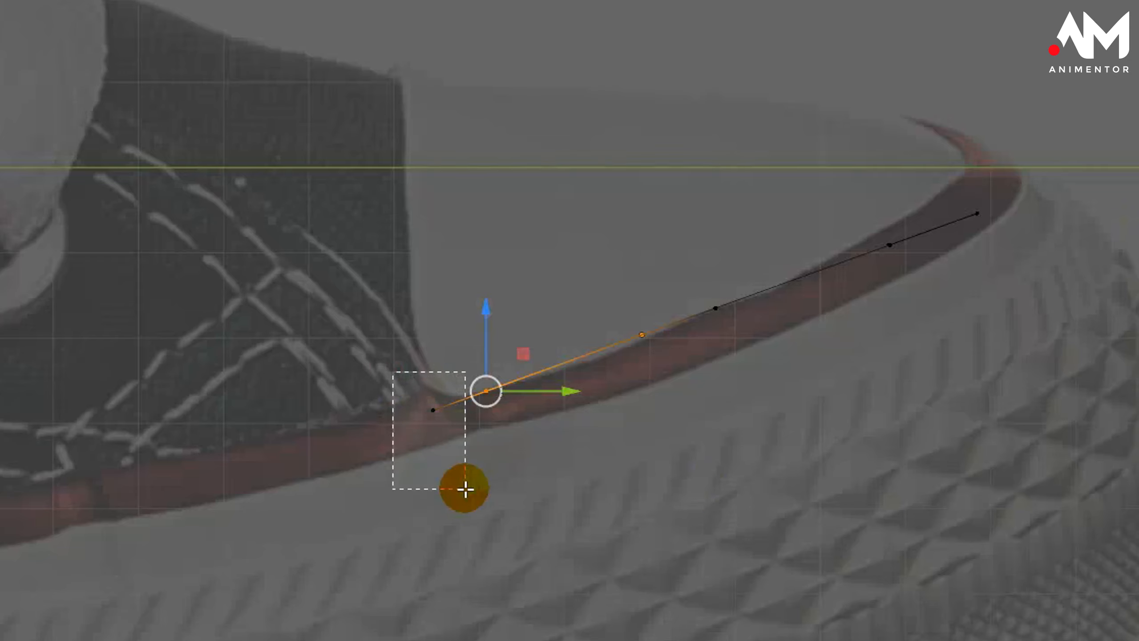
{"action": "left_click_drag", "start_coordinate": [597, 275], "coordinate": [683, 394]}
{"action": "left_click_drag", "start_coordinate": [686, 284], "coordinate": [717, 324]}
{"action": "left_click_drag", "start_coordinate": [956, 180], "coordinate": [1017, 242]}
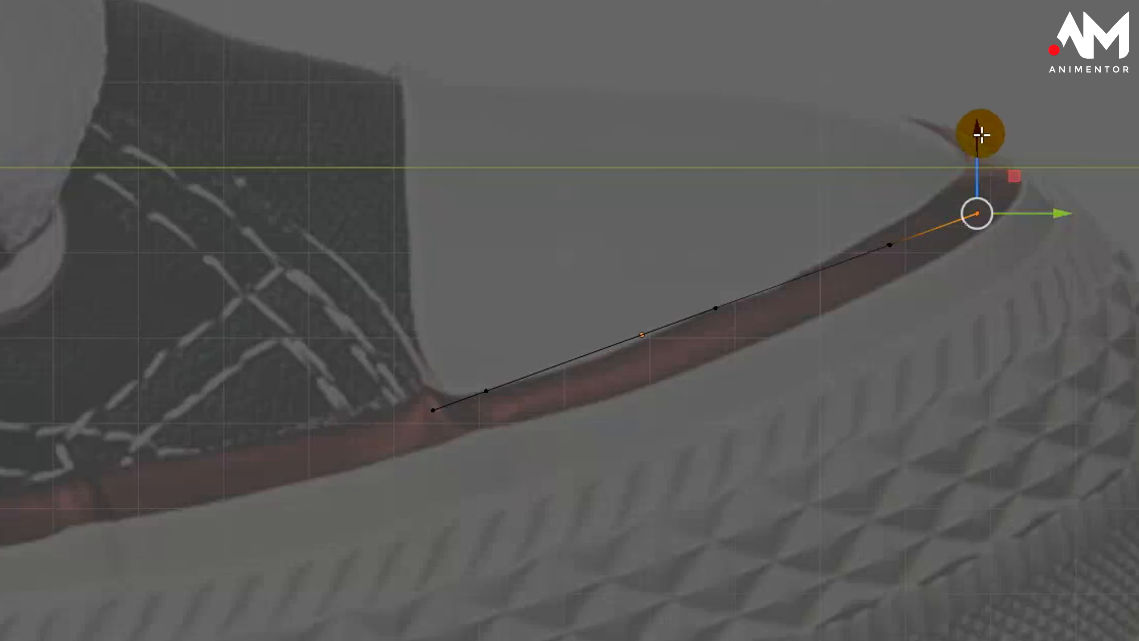
{"action": "left_click_drag", "start_coordinate": [981, 134], "coordinate": [971, 84]}
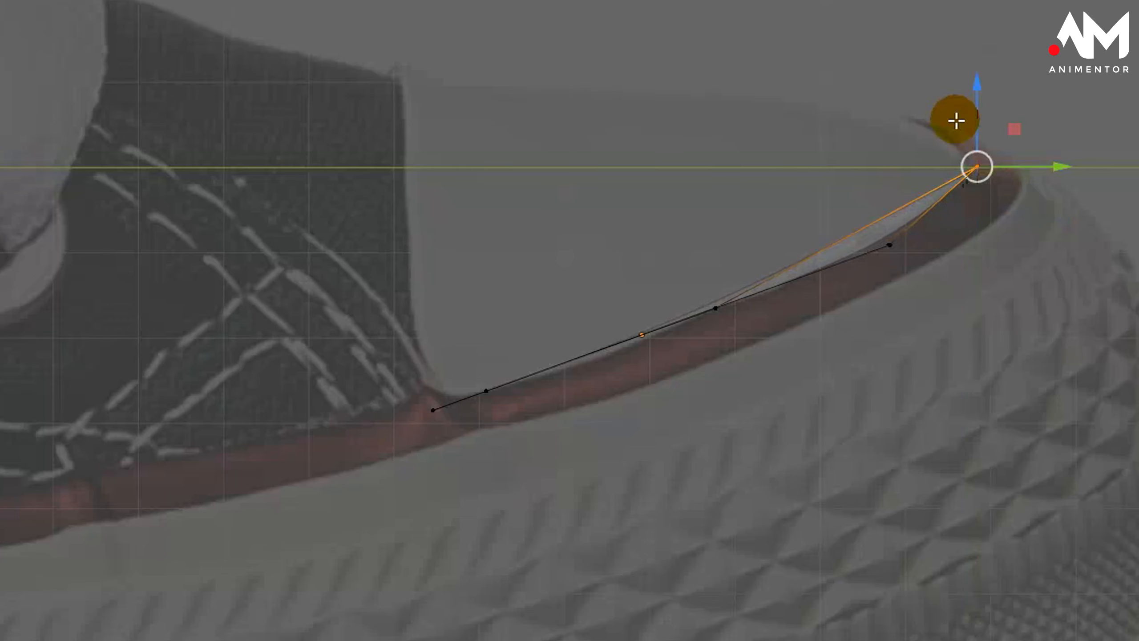
- Adjust the middle row and the row behind the tip along Z so the plane's edge follows the red trim's curve
{"action": "left_click_drag", "start_coordinate": [841, 184], "coordinate": [919, 306]}
{"action": "left_click_drag", "start_coordinate": [888, 163], "coordinate": [879, 144]}
{"action": "left_click_drag", "start_coordinate": [571, 270], "coordinate": [770, 434]}
{"action": "left_click_drag", "start_coordinate": [714, 228], "coordinate": [721, 242]}
{"action": "left_click_drag", "start_coordinate": [841, 195], "coordinate": [928, 265]}
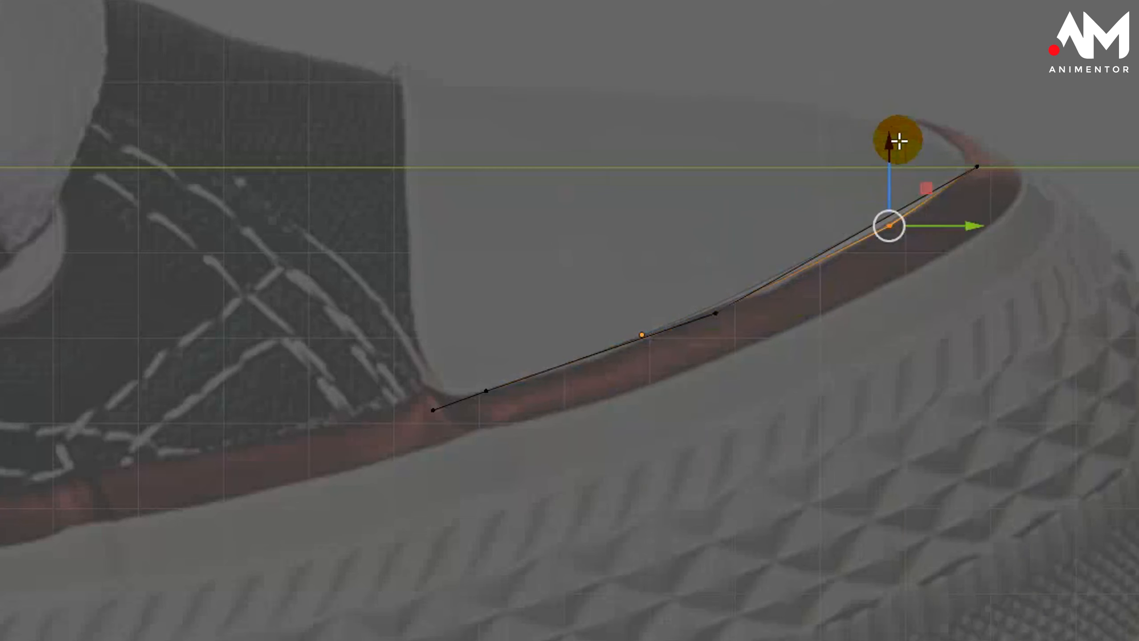
{"action": "left_click_drag", "start_coordinate": [893, 138], "coordinate": [905, 153]}
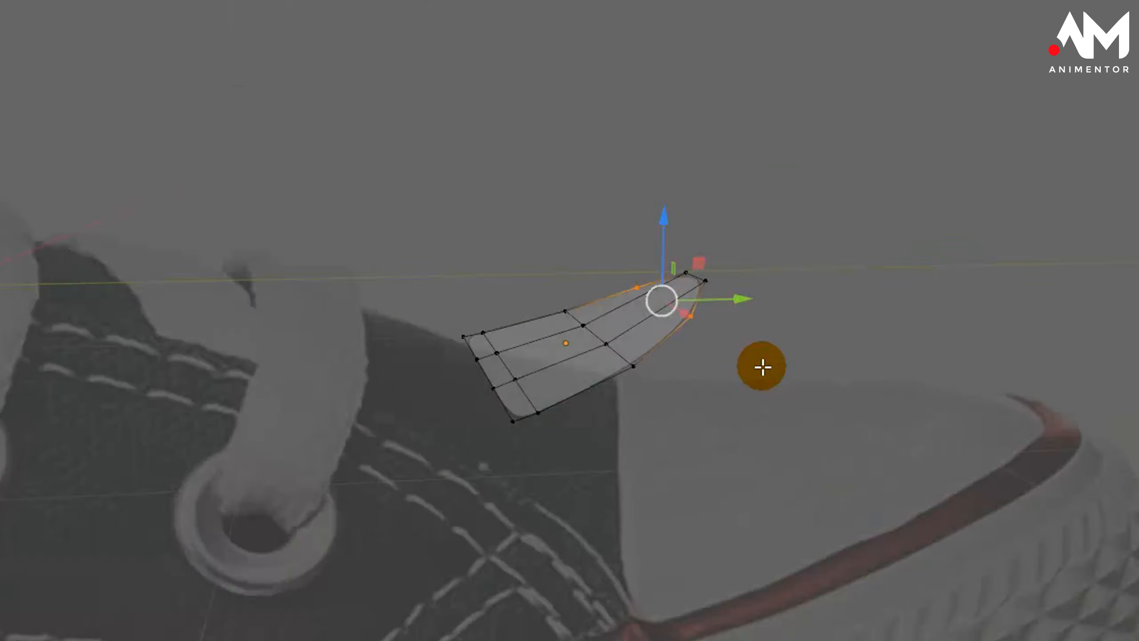
- Extrude the central vertices between the back edge and the middle row upward along Z to the toe cap's upper outline
{"action": "left_click", "coordinate": [716, 314]}
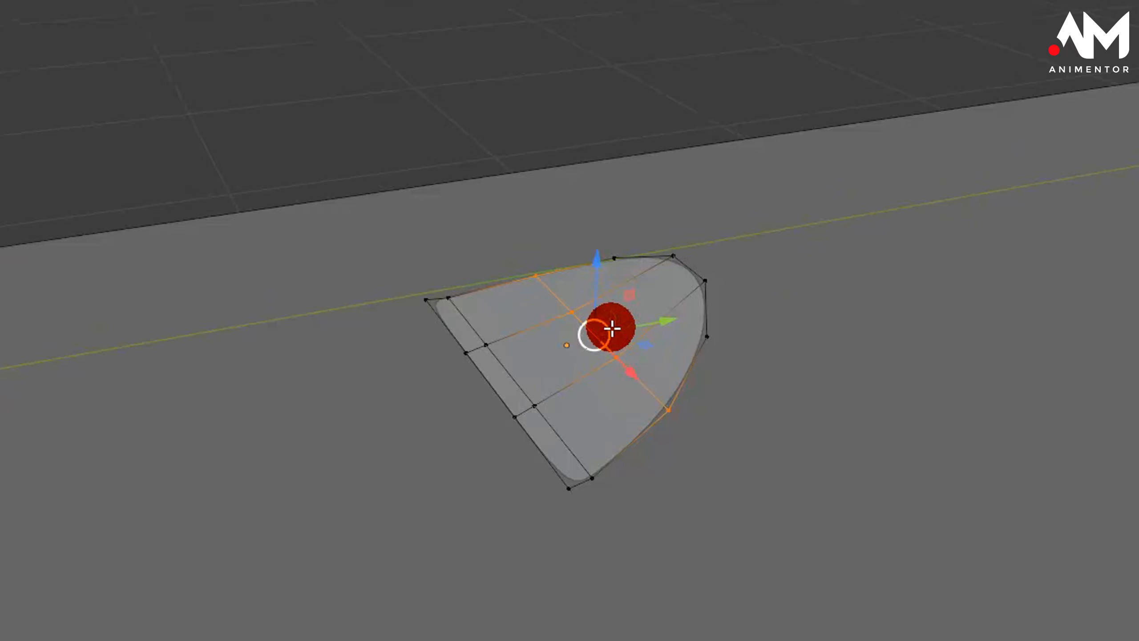
{"action": "middle_click_drag", "start_coordinate": [613, 328], "coordinate": [658, 352]}
{"action": "left_click_drag", "start_coordinate": [423, 501], "coordinate": [636, 307]}
{"action": "middle_click_drag", "start_coordinate": [691, 377], "coordinate": [586, 302]}
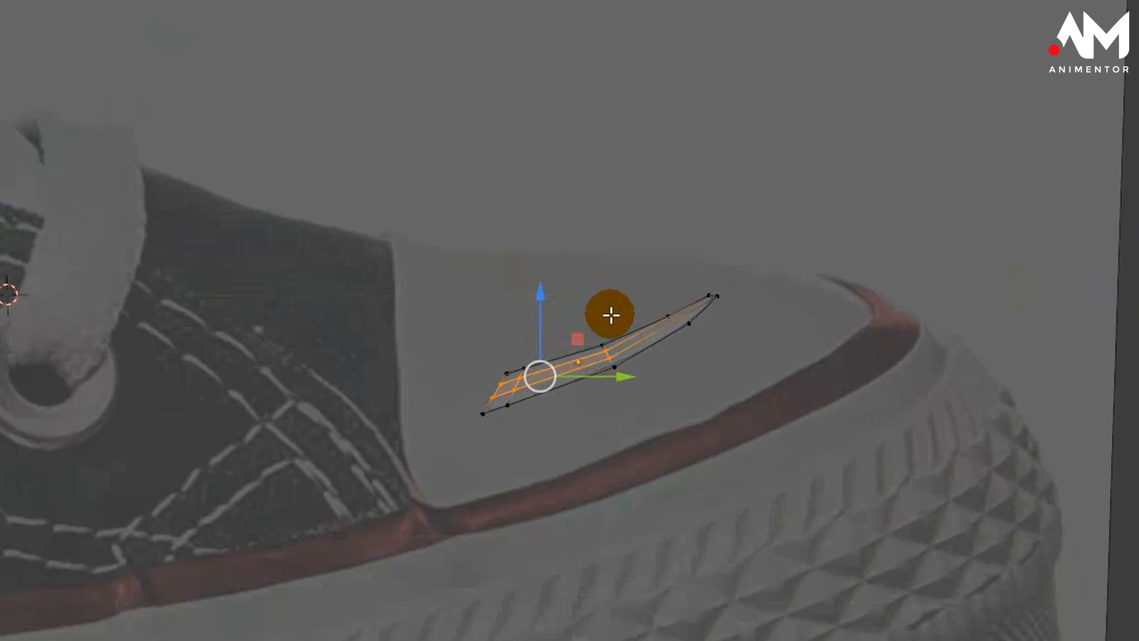
{"action": "key", "text": "KP_3"}
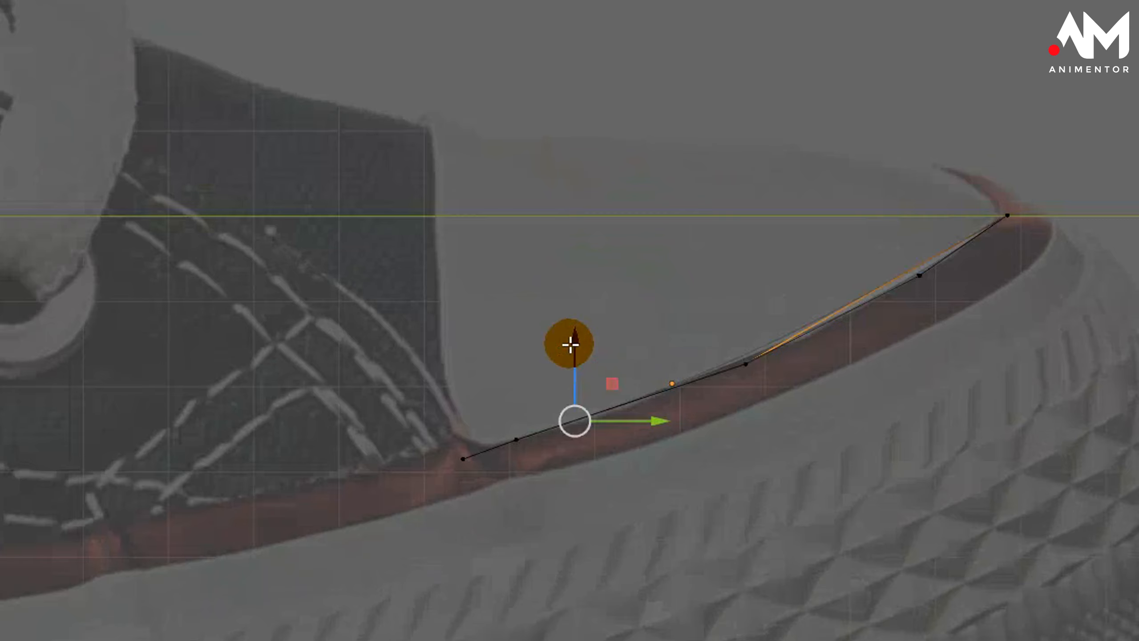
{"action": "key", "text": "e"}
{"action": "key", "text": "z"}
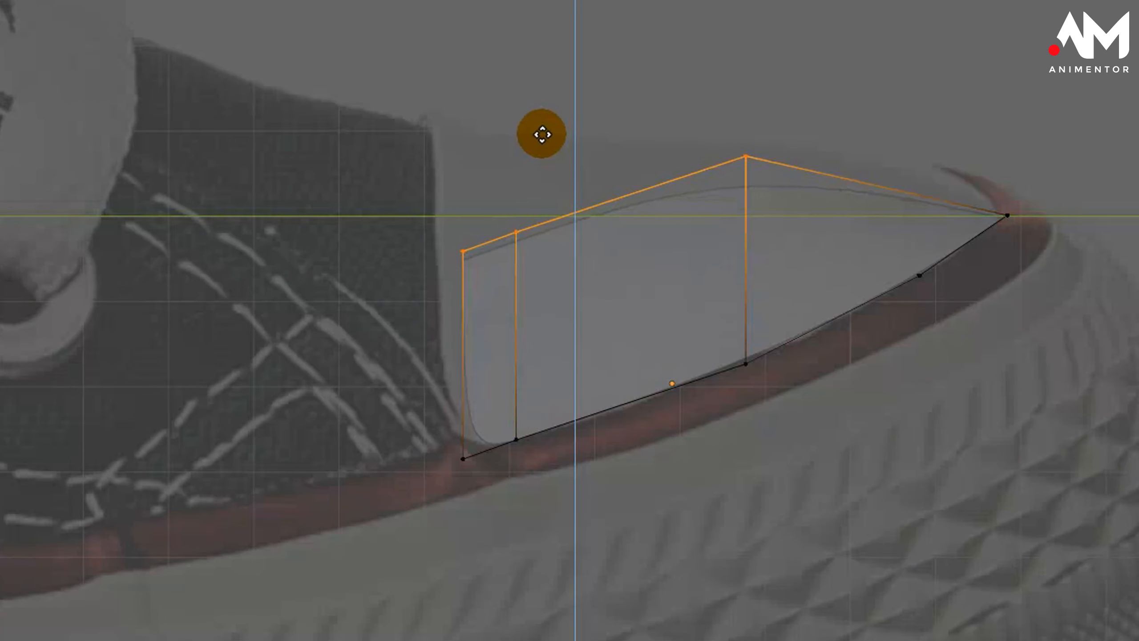
{"action": "left_click", "coordinate": [542, 134]}
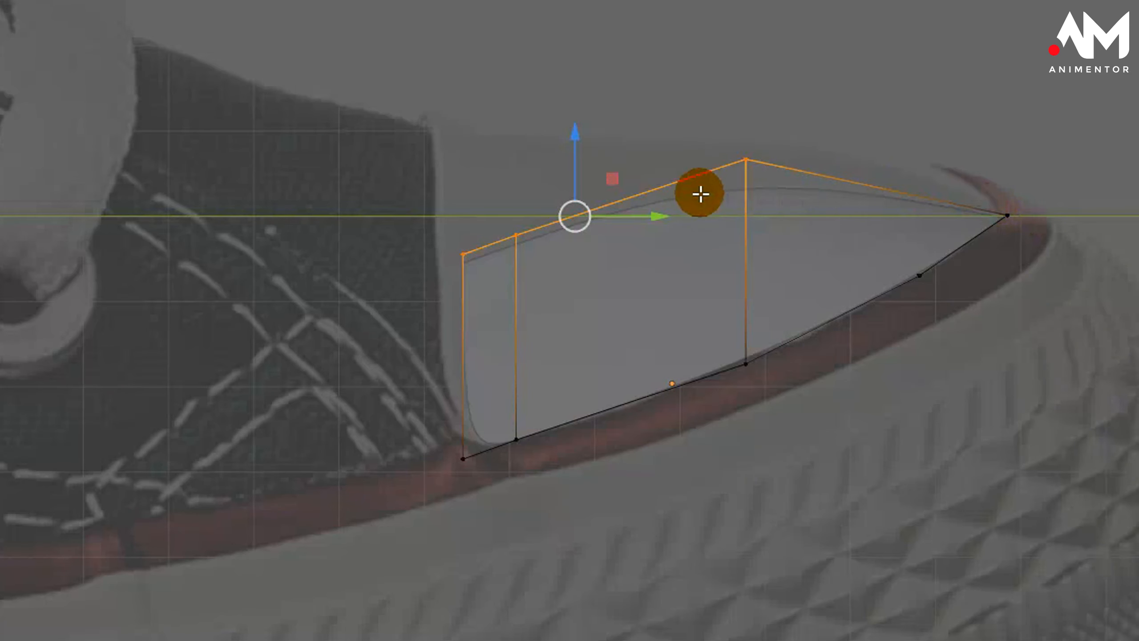
{"action": "left_click_drag", "start_coordinate": [575, 132], "coordinate": [556, 146]}
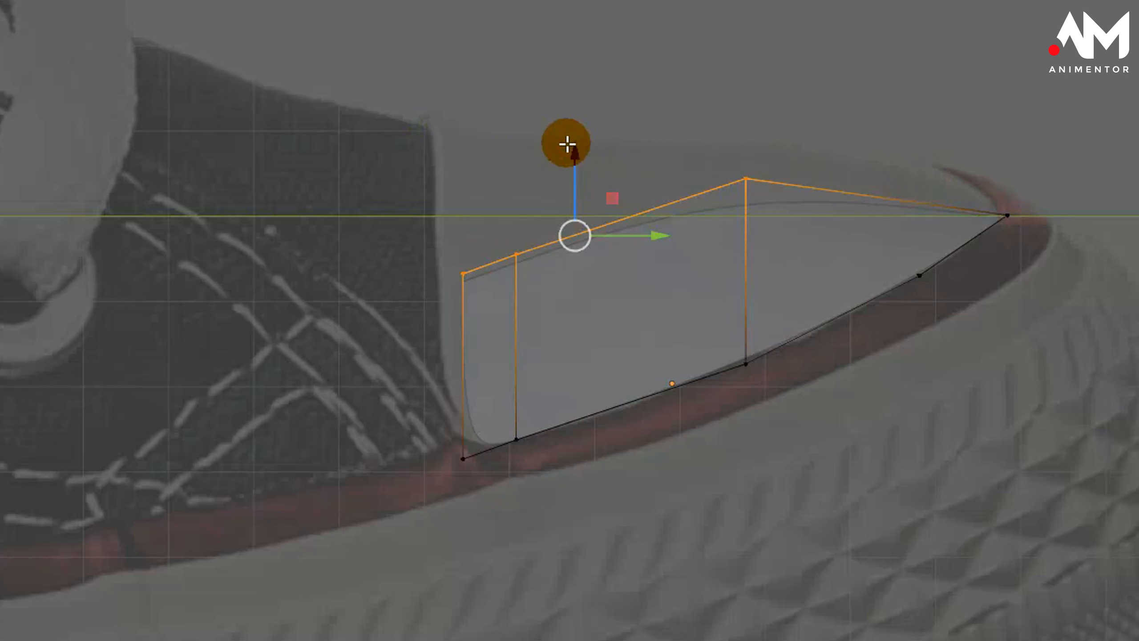
{"action": "left_click_drag", "start_coordinate": [578, 162], "coordinate": [565, 83]}
- Raise the two rear rows of the extruded top along Z and shift them back along Y to the cap's rear seam
{"action": "left_click_drag", "start_coordinate": [437, 140], "coordinate": [548, 248]}
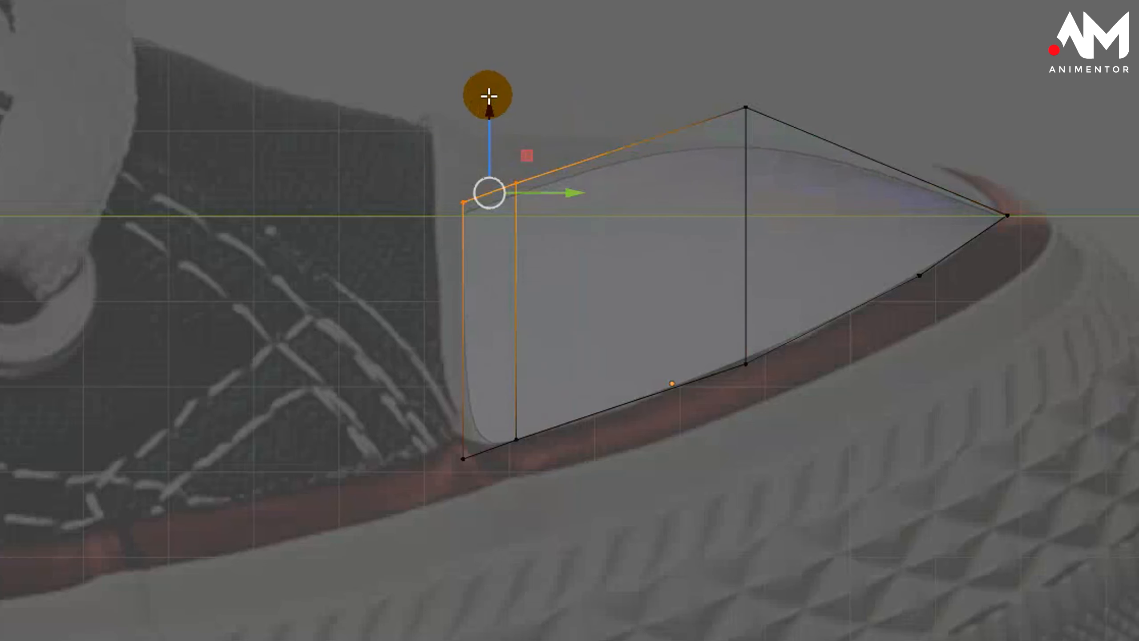
{"action": "left_click_drag", "start_coordinate": [489, 96], "coordinate": [455, 24]}
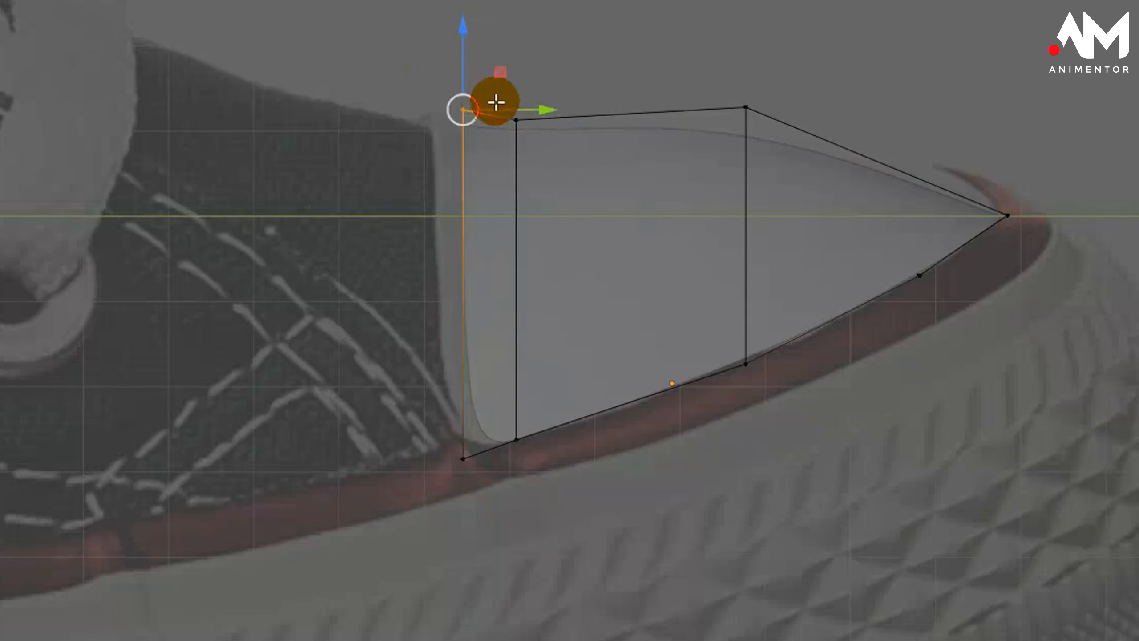
{"action": "left_click_drag", "start_coordinate": [421, 83], "coordinate": [538, 173]}
{"action": "left_click_drag", "start_coordinate": [577, 117], "coordinate": [539, 107]}
- Fine-tune the three top rows individually along Z so the smoothed surface matches the toe cap's upper outline
{"action": "left_click", "coordinate": [431, 110]}
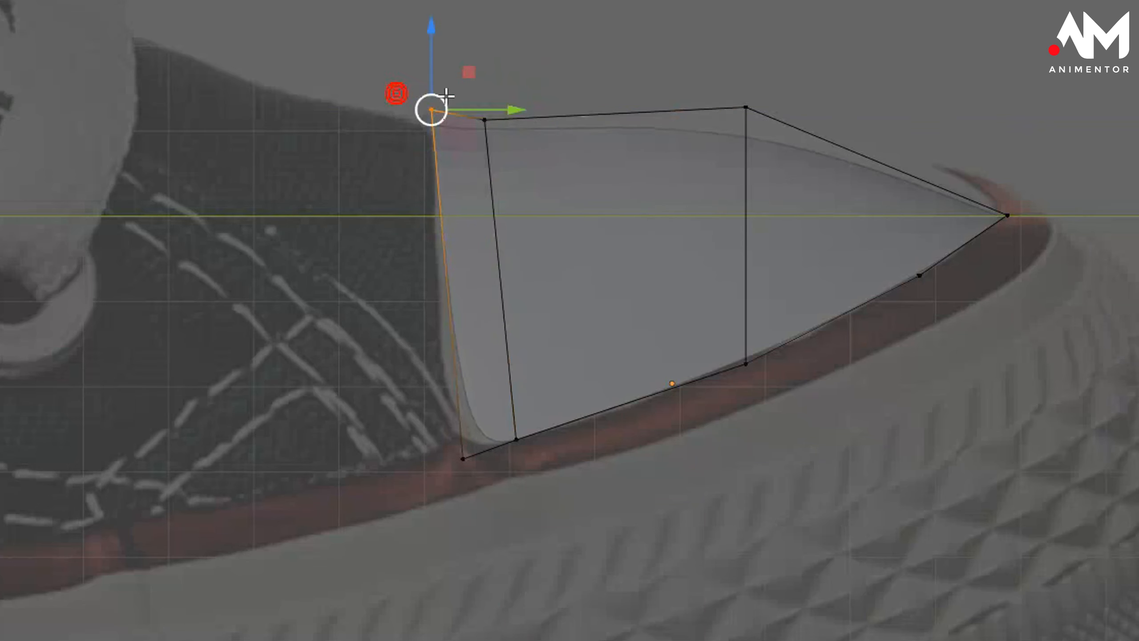
{"action": "mouse_move", "coordinate": [432, 31]}
{"action": "left_mouse_down"}
{"action": "mouse_move", "coordinate": [438, 40]}
{"action": "mouse_move", "coordinate": [438, 20]}
{"action": "left_mouse_up"}
{"action": "left_click_drag", "start_coordinate": [572, 64], "coordinate": [463, 174]}
{"action": "left_click_drag", "start_coordinate": [486, 34], "coordinate": [491, 19]}
{"action": "left_click", "coordinate": [748, 106]}
{"action": "left_click_drag", "start_coordinate": [752, 27], "coordinate": [752, 26]}
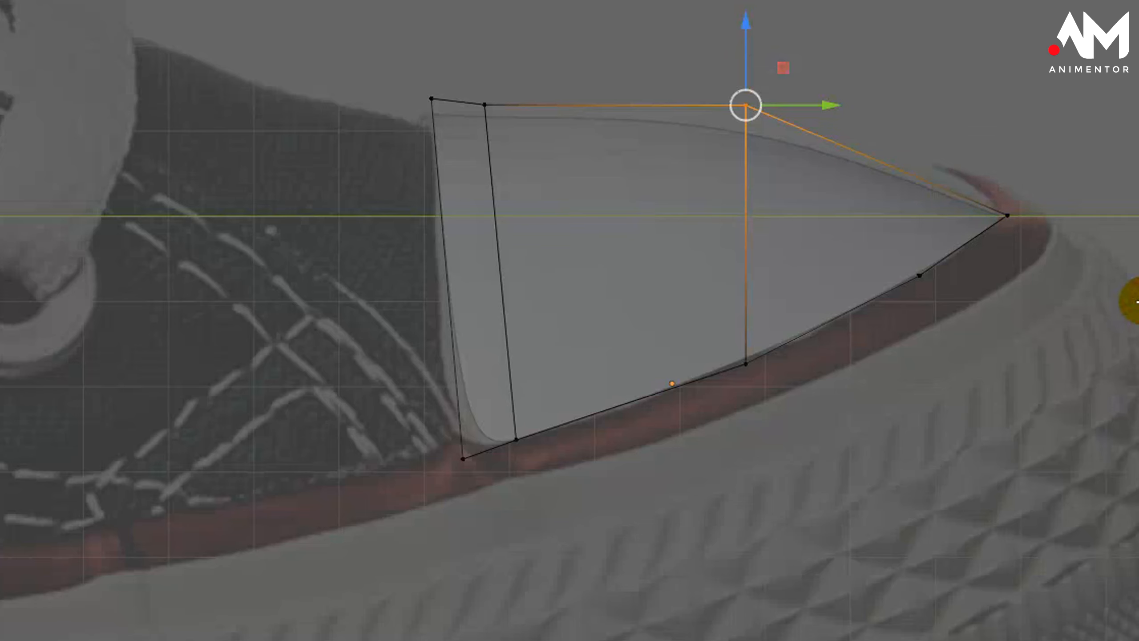
- Leave Edit Mode, select the Side reference image, and set its opacity to 0.329
{"action": "key", "text": "Tab"}
{"action": "scroll", "coordinate": [1040, 374], "scroll_direction": "down", "scroll_amount": 2}
{"action": "left_click", "coordinate": [943, 211]}
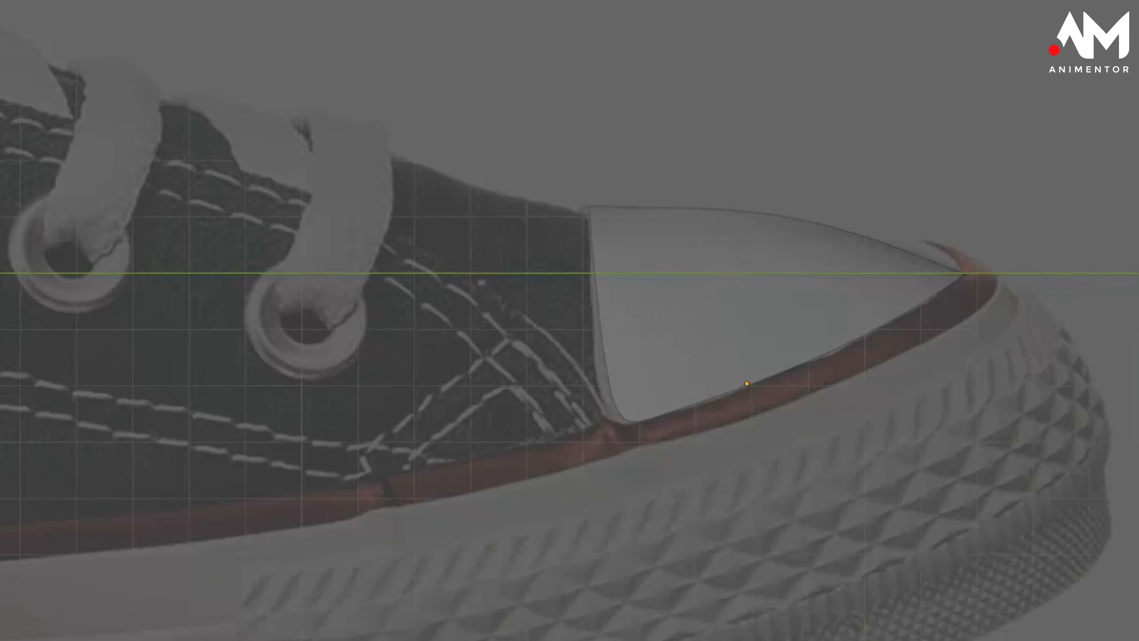
{"action": "left_click", "coordinate": [1073, 104]}
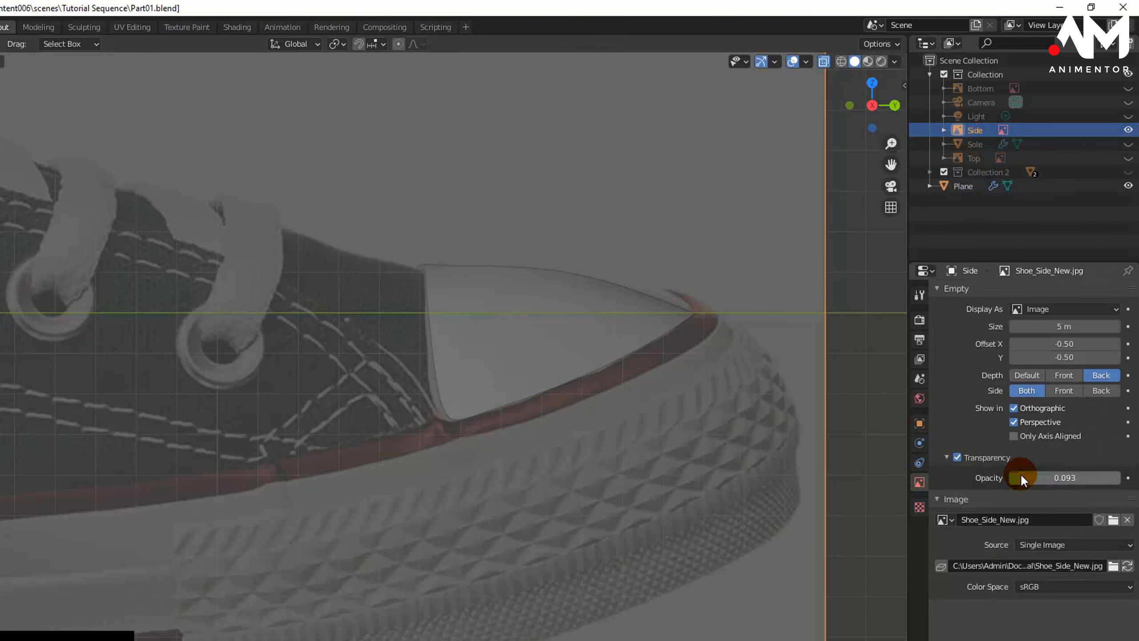
{"action": "left_click_drag", "start_coordinate": [1021, 478], "coordinate": [1045, 478]}
{"action": "scroll", "coordinate": [695, 394], "scroll_direction": "up", "scroll_amount": 4}
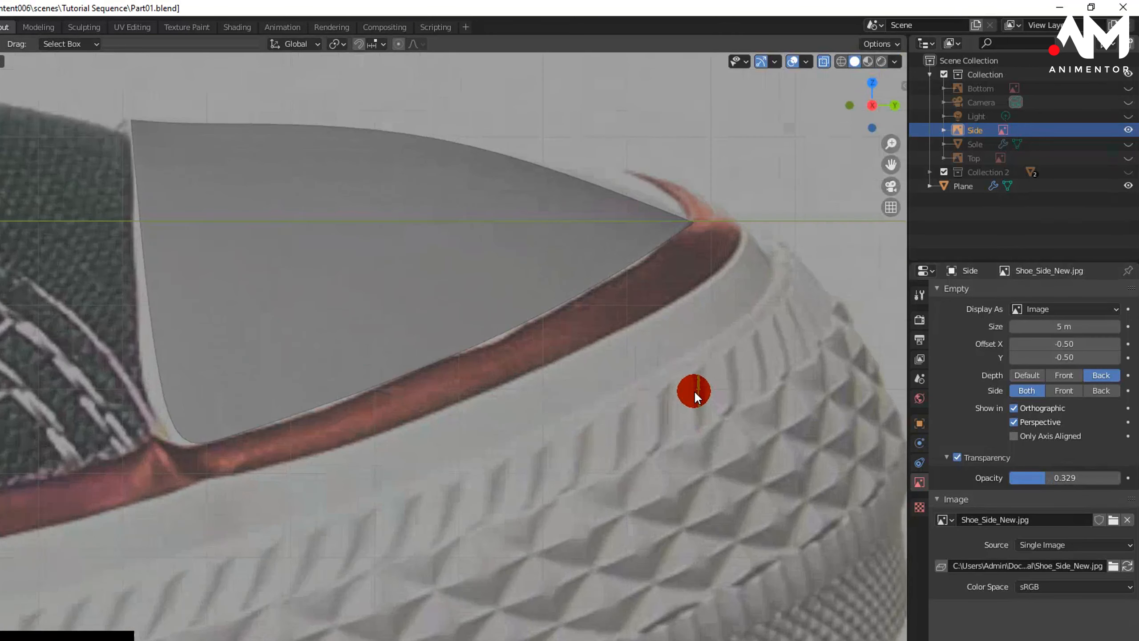
- Reselect the toe cap mesh and lower its front top row slightly along Z in Edit Mode
{"action": "left_click", "coordinate": [531, 176]}
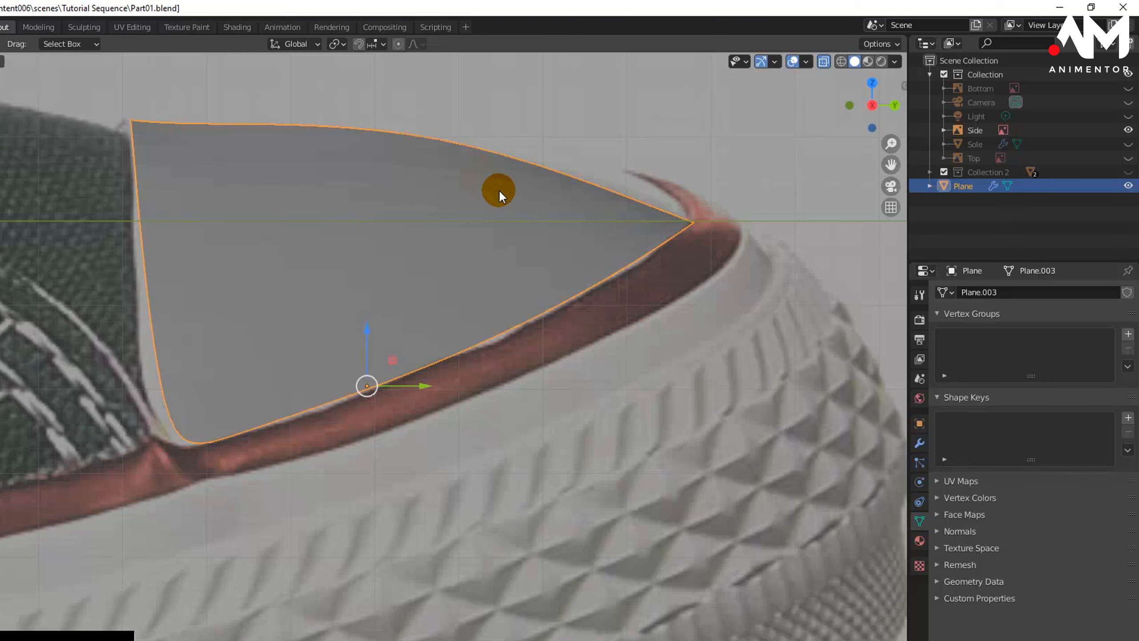
{"action": "left_click", "coordinate": [500, 156]}
{"action": "left_click", "coordinate": [500, 156]}
{"action": "key", "text": "Tab"}
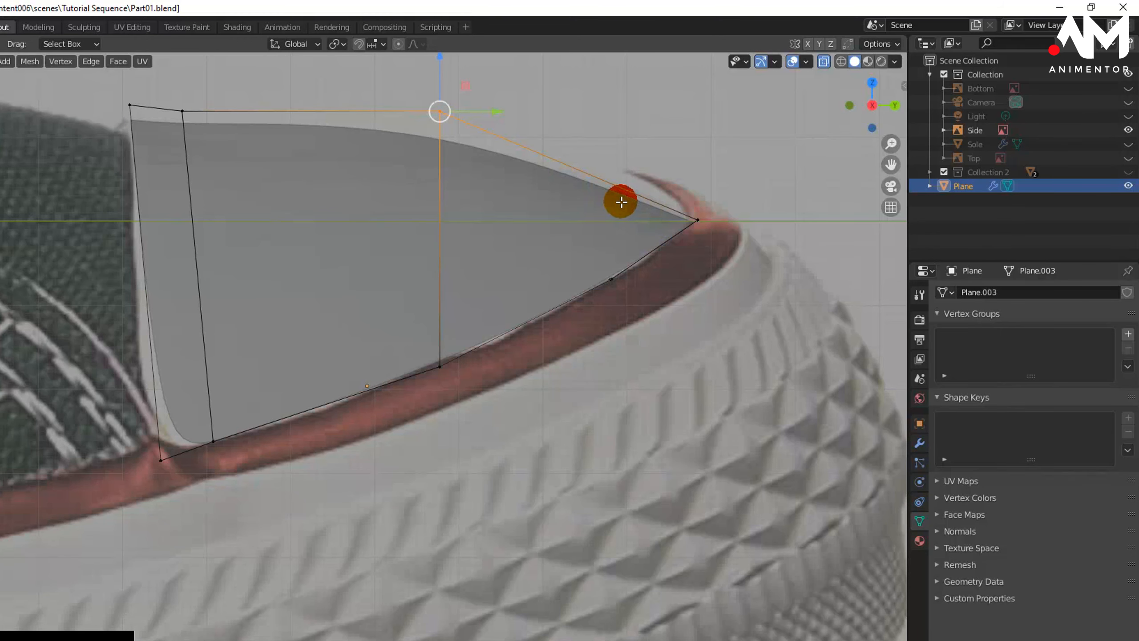
{"action": "mouse_move", "coordinate": [440, 68]}
{"action": "left_mouse_down"}
{"action": "mouse_move", "coordinate": [443, 109]}
{"action": "mouse_move", "coordinate": [442, 89]}
{"action": "left_mouse_up"}
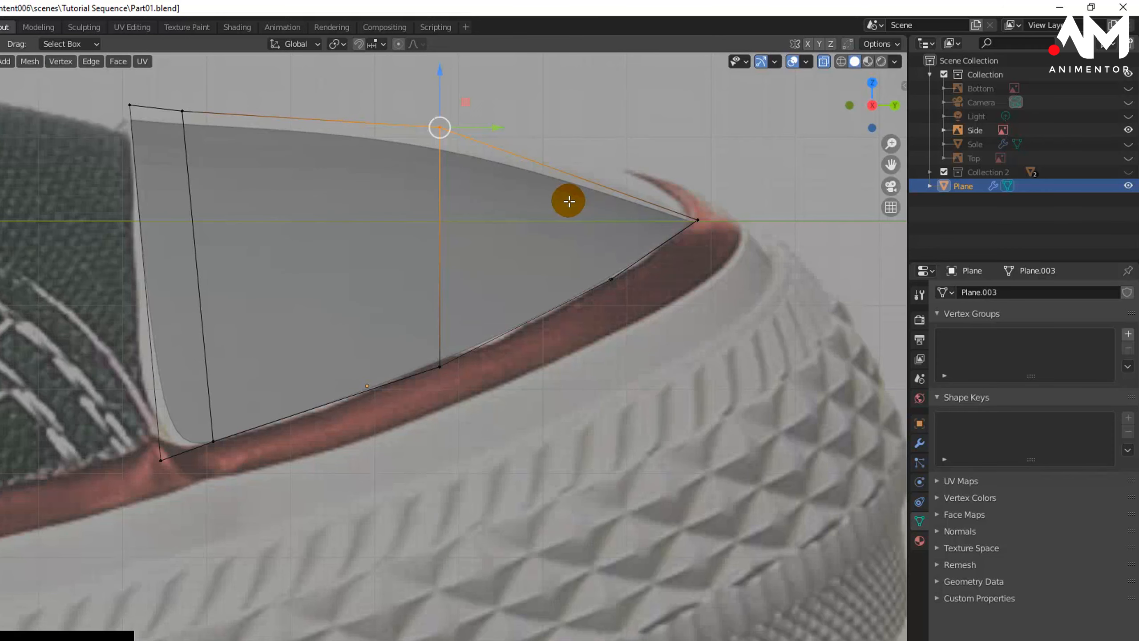
- Add a loop cut between the front top row and the tip, and raise its top vertices along Z to round the front
{"action": "left_click", "coordinate": [593, 196]}
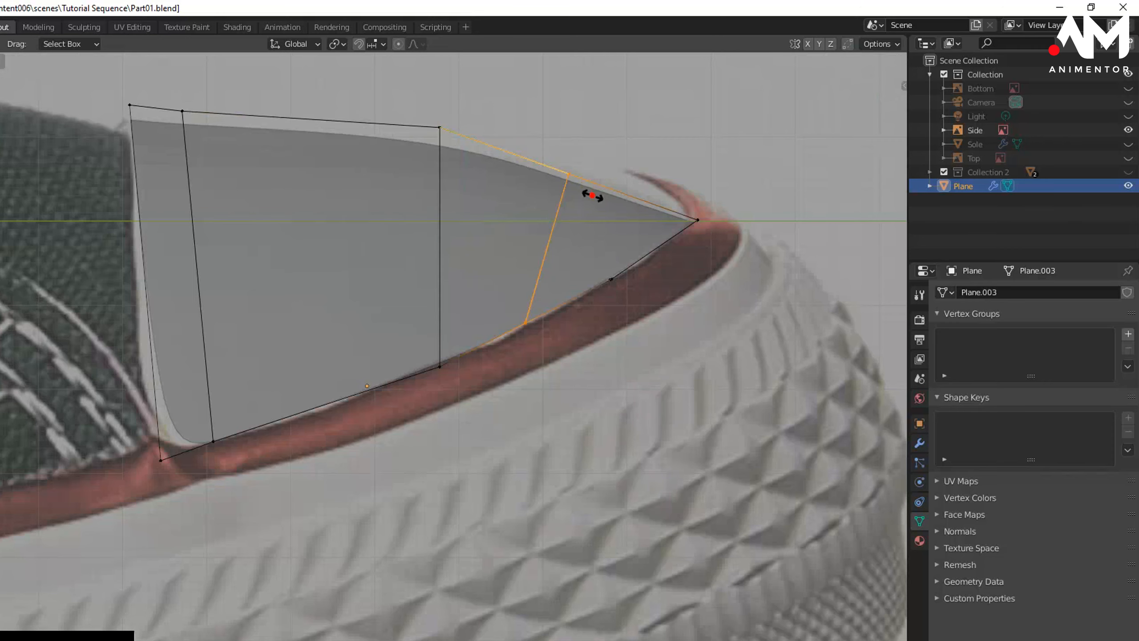
{"action": "left_click", "coordinate": [588, 164]}
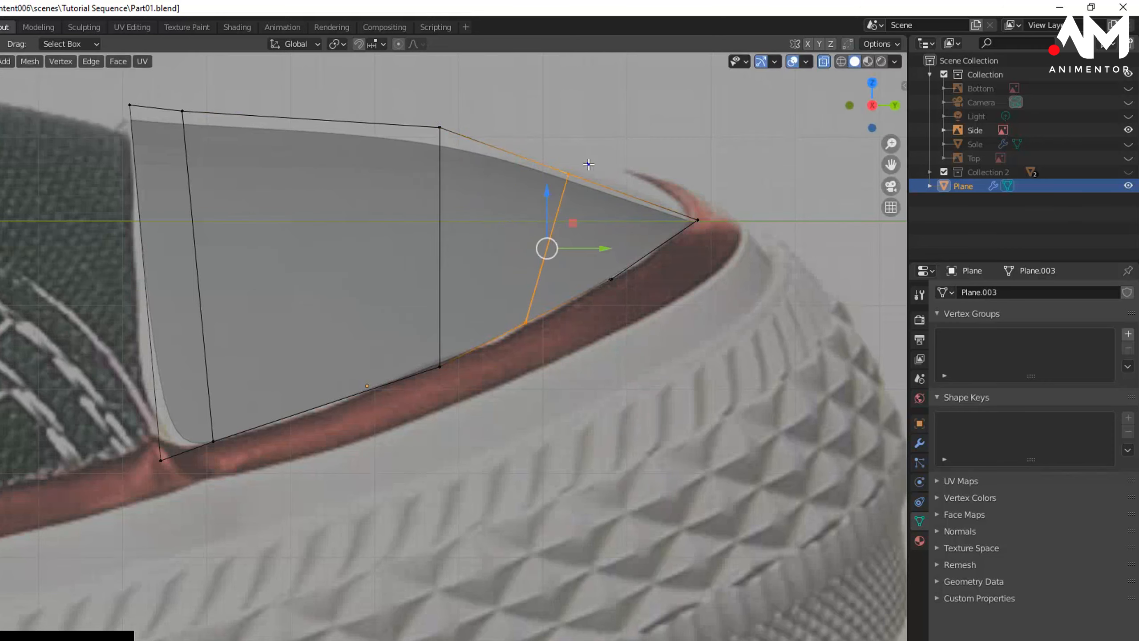
{"action": "left_click_drag", "start_coordinate": [550, 149], "coordinate": [564, 170]}
{"action": "left_click_drag", "start_coordinate": [601, 211], "coordinate": [601, 211]}
{"action": "left_click_drag", "start_coordinate": [568, 122], "coordinate": [570, 97]}
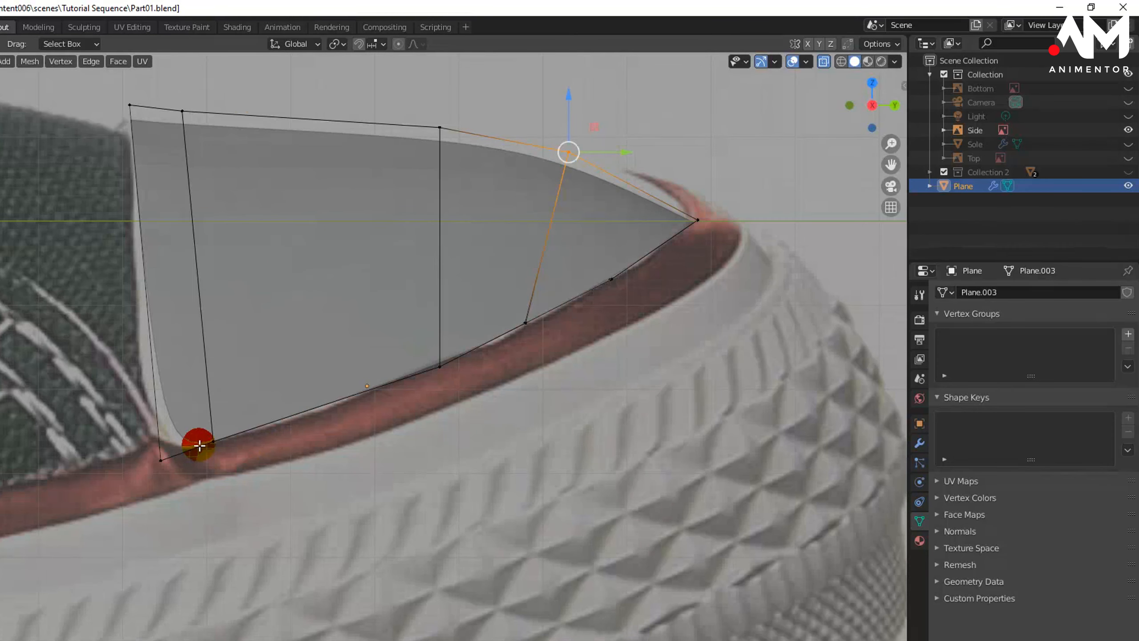
- Move the toe cap's lower rear corner vertices slightly back and down to match the rear edge in the side reference
{"action": "left_click_drag", "start_coordinate": [109, 401], "coordinate": [269, 464]}
{"action": "key", "text": "alt+z"}
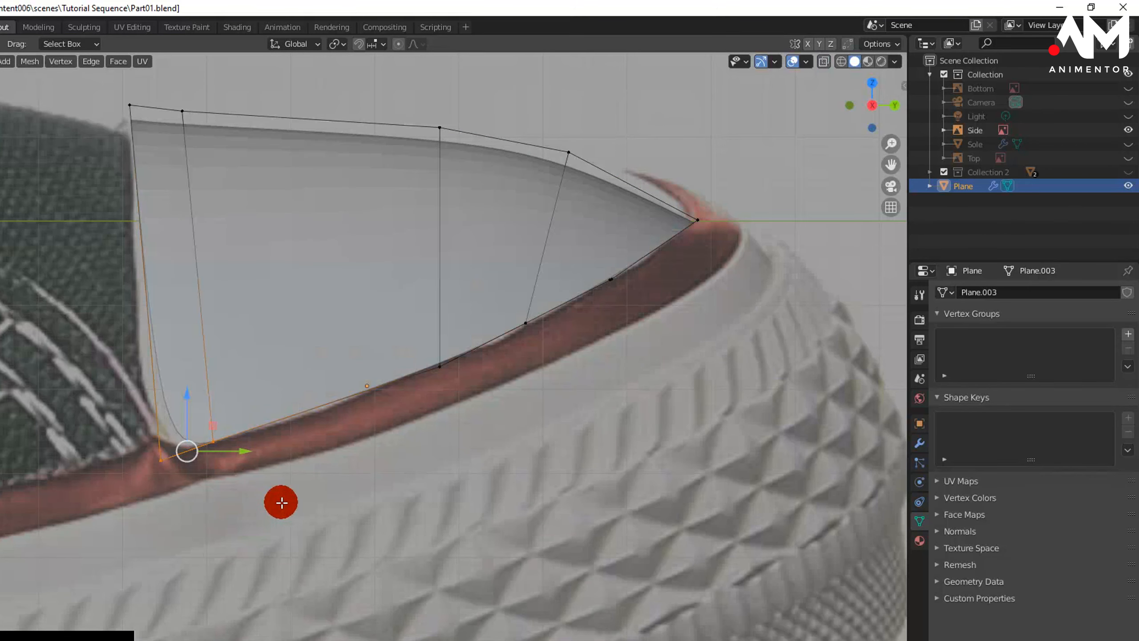
{"action": "left_click_drag", "start_coordinate": [283, 503], "coordinate": [63, 381]}
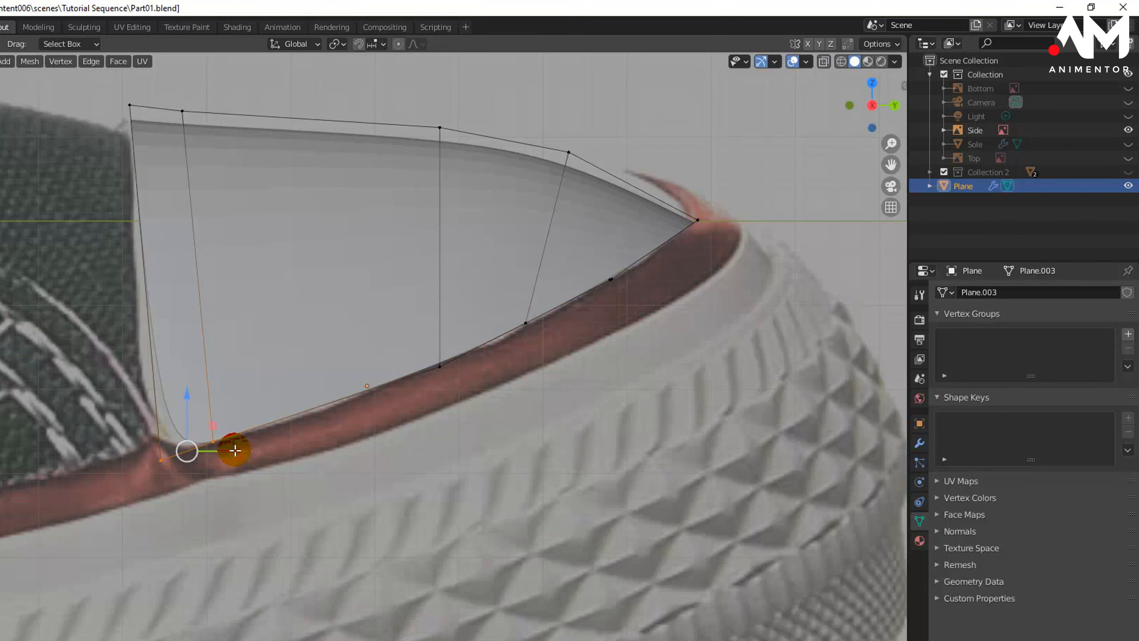
{"action": "left_click_drag", "start_coordinate": [182, 451], "coordinate": [163, 457]}
- Raise the two rearmost top rows slightly along Z, including the vertices on the far side, to match the upper outline
{"action": "left_click_drag", "start_coordinate": [190, 154], "coordinate": [190, 154]}
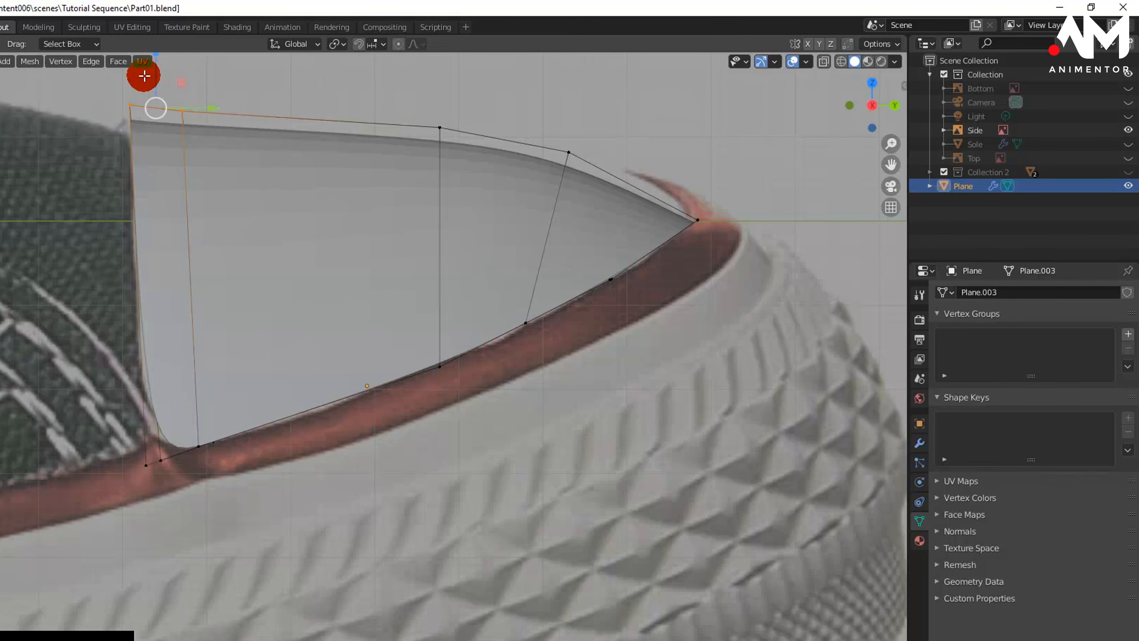
{"action": "left_click_drag", "start_coordinate": [157, 72], "coordinate": [153, 66]}
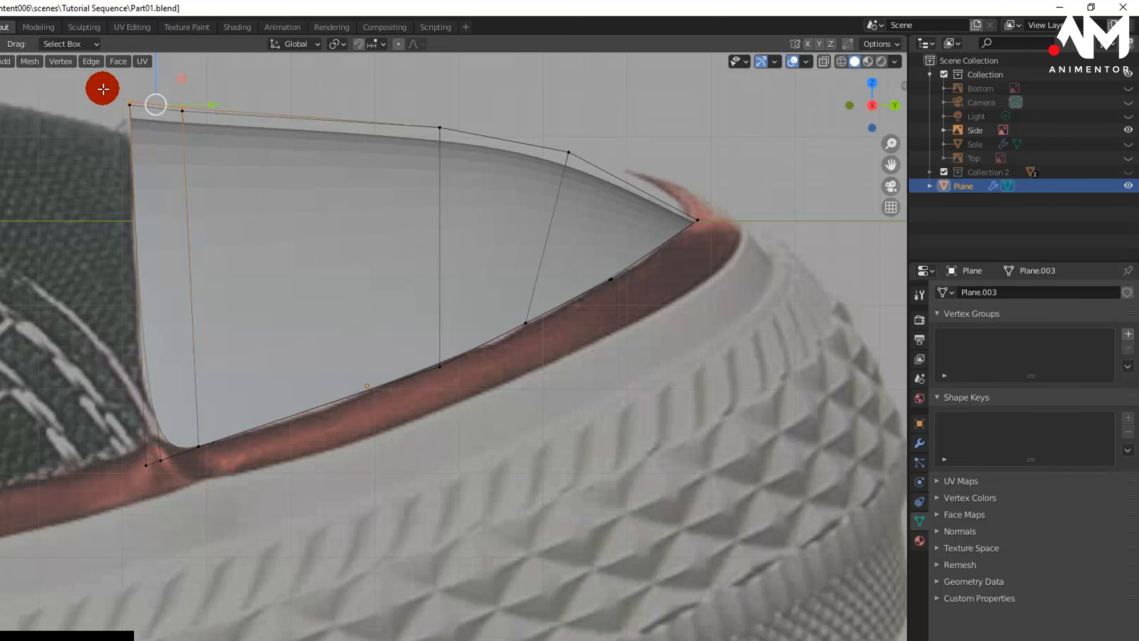
{"action": "left_click_drag", "start_coordinate": [198, 140], "coordinate": [199, 141]}
{"action": "key", "text": "alt+z"}
{"action": "left_click_drag", "start_coordinate": [157, 76], "coordinate": [156, 71]}
- Hide the Side reference image, leave Edit Mode, and unhide the Sole object beneath the toe cap
{"action": "middle_click_drag", "start_coordinate": [515, 221], "coordinate": [396, 349]}
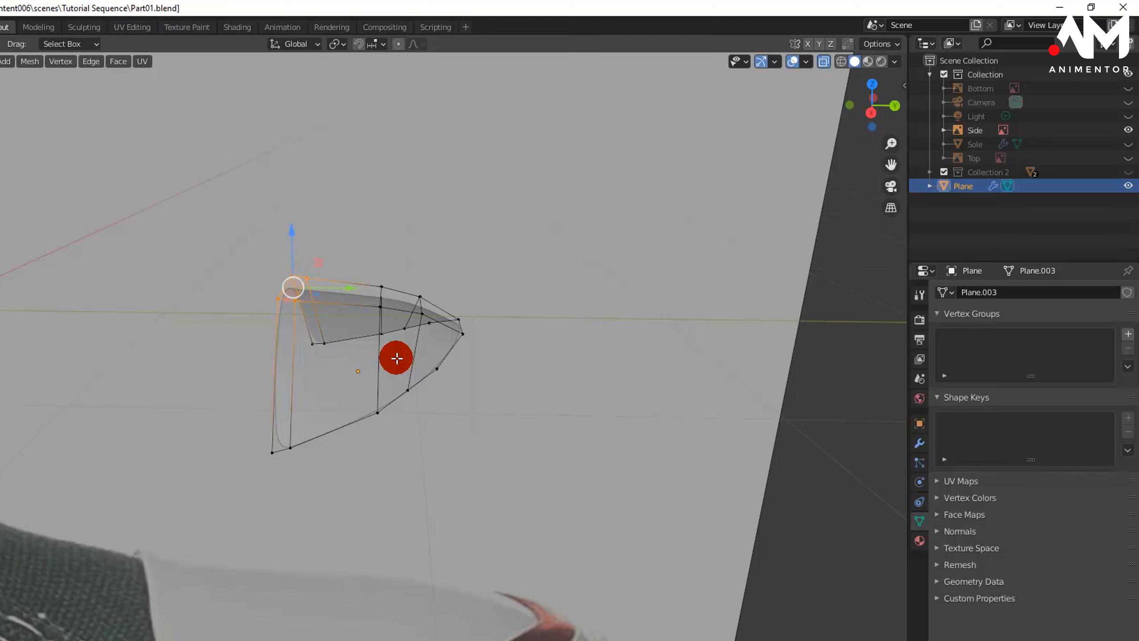
{"action": "middle_click_drag", "start_coordinate": [397, 358], "coordinate": [469, 395]}
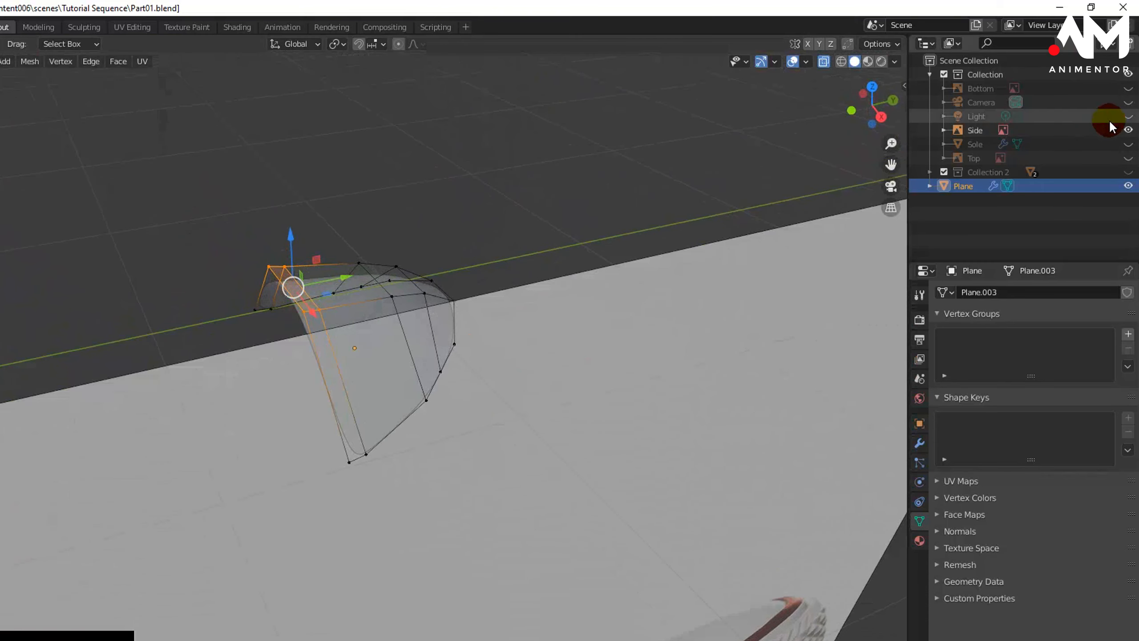
{"action": "left_click", "coordinate": [1128, 130]}
{"action": "middle_click_drag", "start_coordinate": [550, 261], "coordinate": [560, 261]}
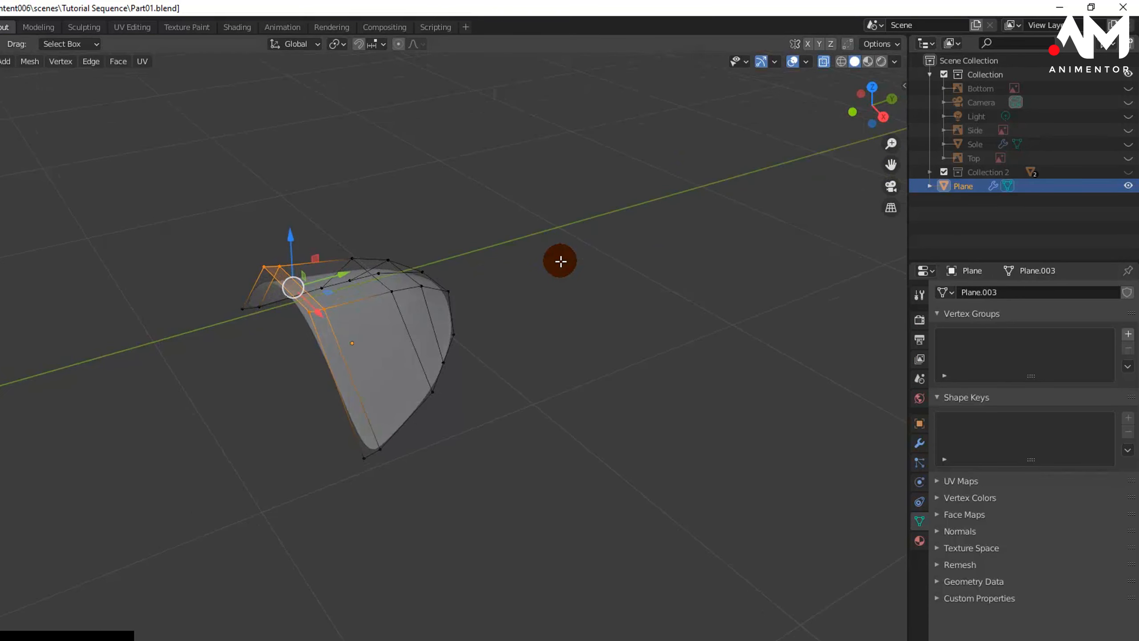
{"action": "key", "text": "Tab"}
{"action": "middle_click_drag", "start_coordinate": [480, 331], "coordinate": [505, 377]}
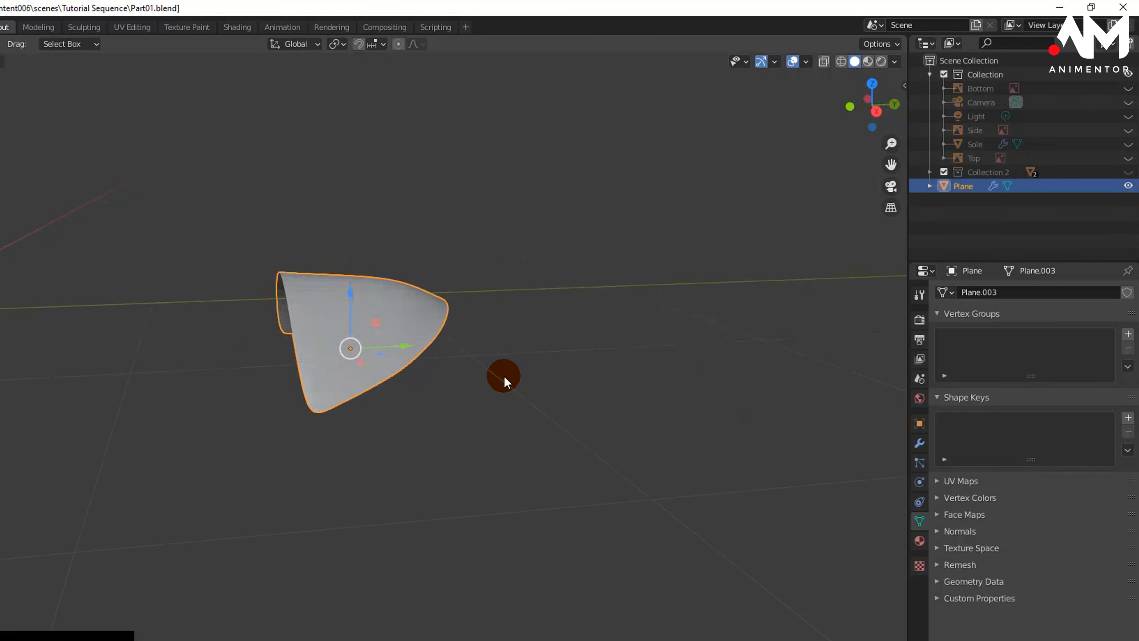
{"action": "left_click", "coordinate": [1128, 144]}
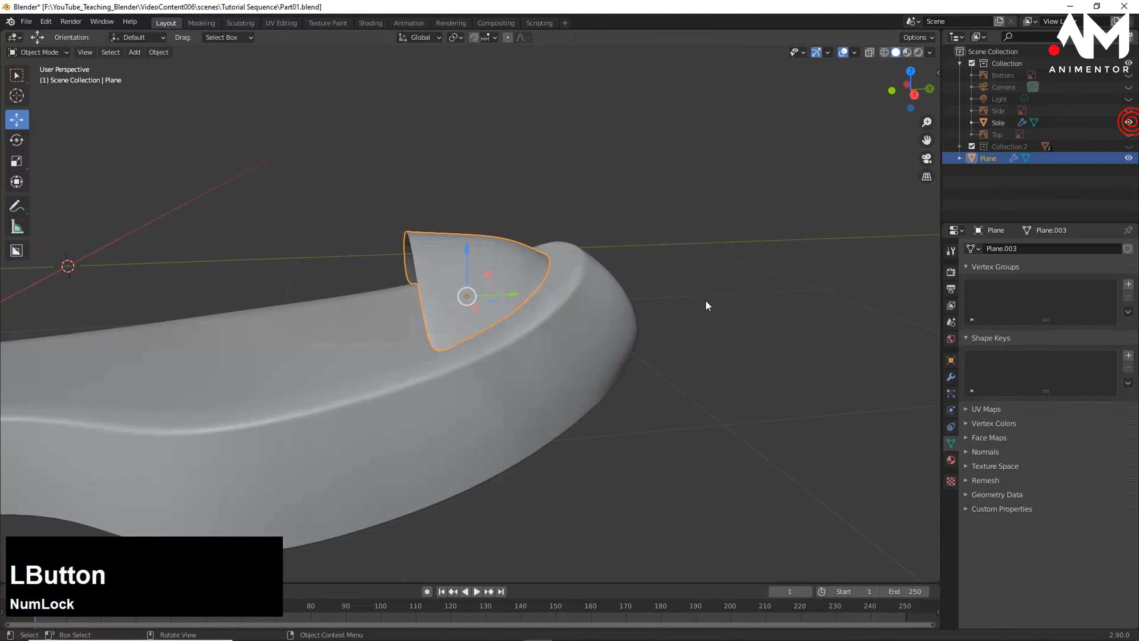
{"action": "middle_click_drag", "start_coordinate": [706, 307], "coordinate": [650, 292]}
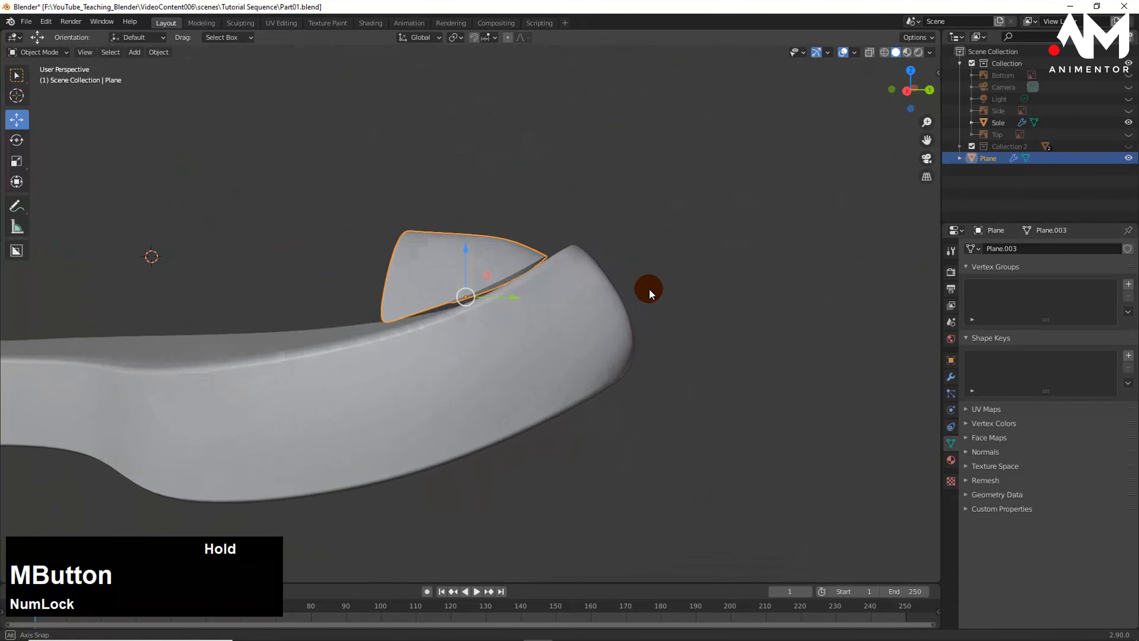
- In the right orthographic view with X-ray on, lower the toe cap's bottom rear vertices along Z onto the sole's upper edge
{"action": "key", "text": "KP_3"}
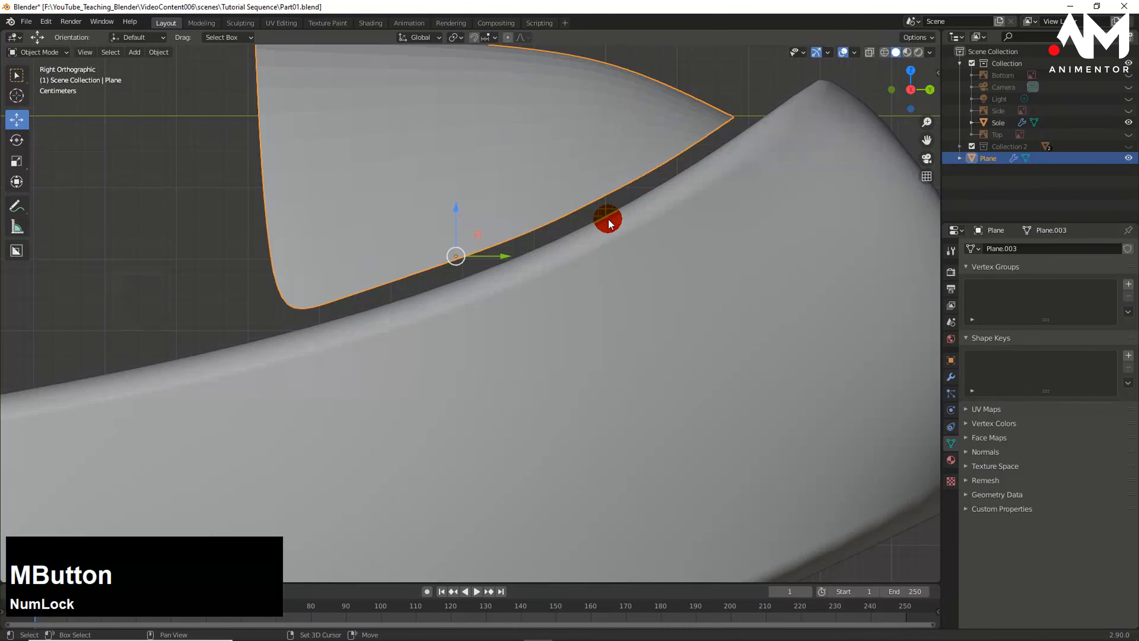
{"action": "middle_click_drag", "start_coordinate": [607, 218], "coordinate": [592, 248], "text": "shift"}
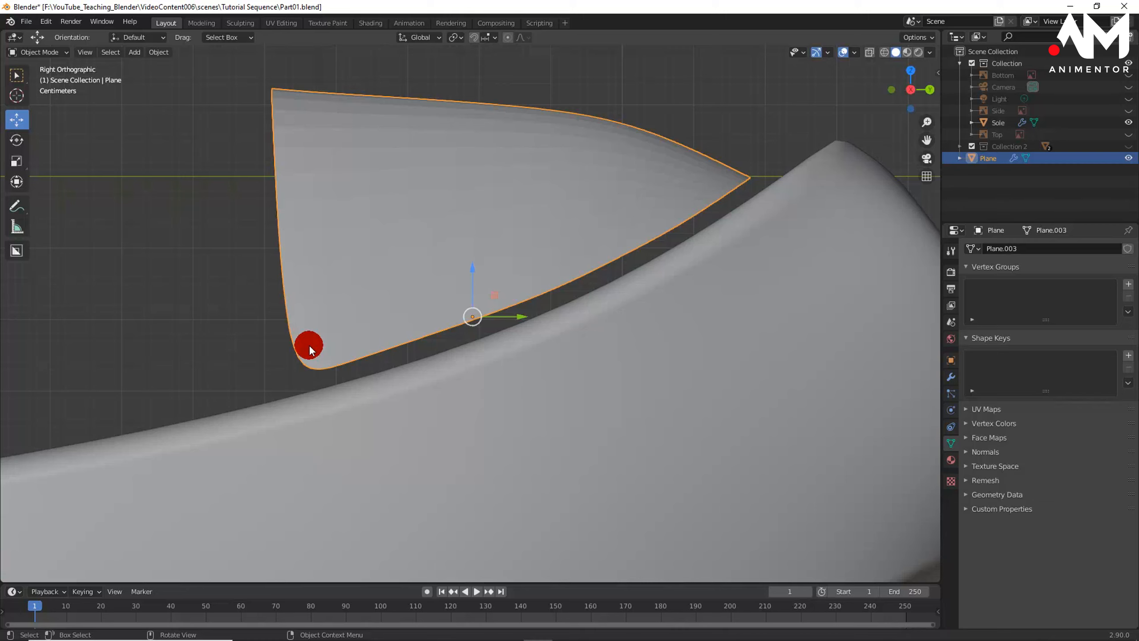
{"action": "key", "text": "alt+z"}
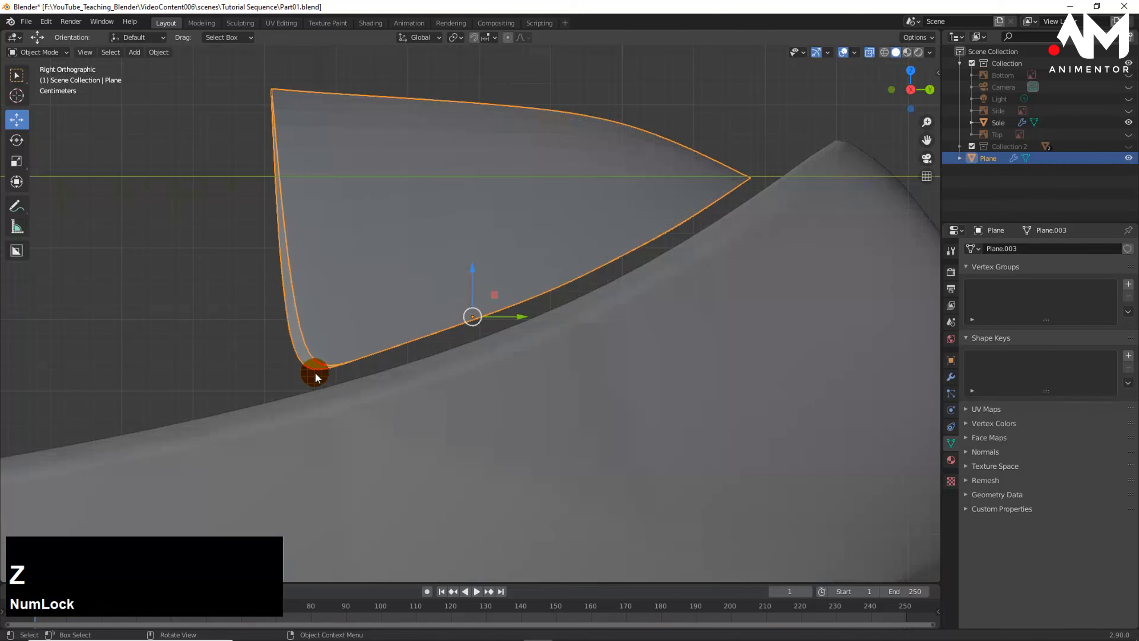
{"action": "key", "text": "Tab"}
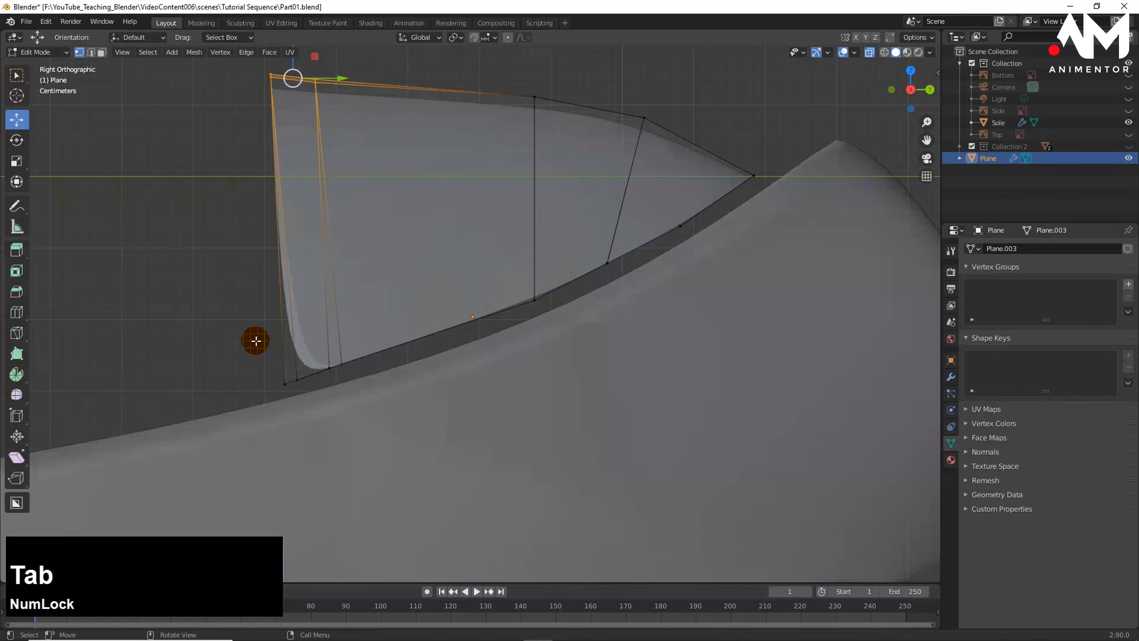
{"action": "left_click_drag", "start_coordinate": [246, 326], "coordinate": [342, 412]}
{"action": "left_click_drag", "start_coordinate": [313, 332], "coordinate": [312, 352]}
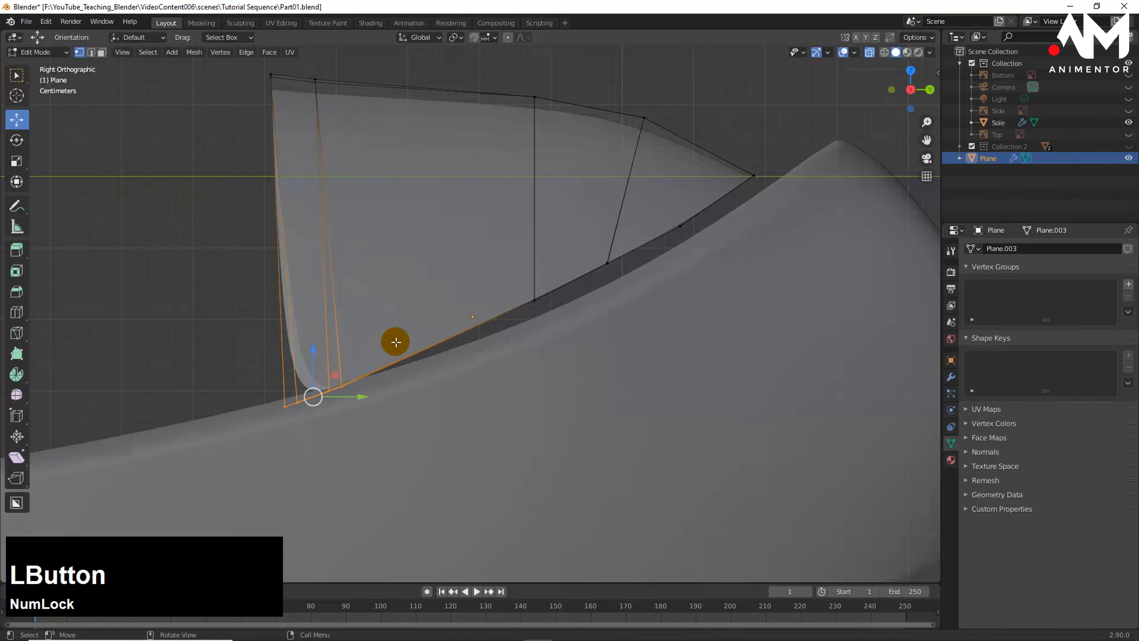
- Lower the remaining bottom-edge vertices along Z onto the sole, and move the front tip slightly forward and down to meet it
{"action": "left_click", "coordinate": [548, 325]}
{"action": "left_click_drag", "start_coordinate": [534, 252], "coordinate": [537, 284]}
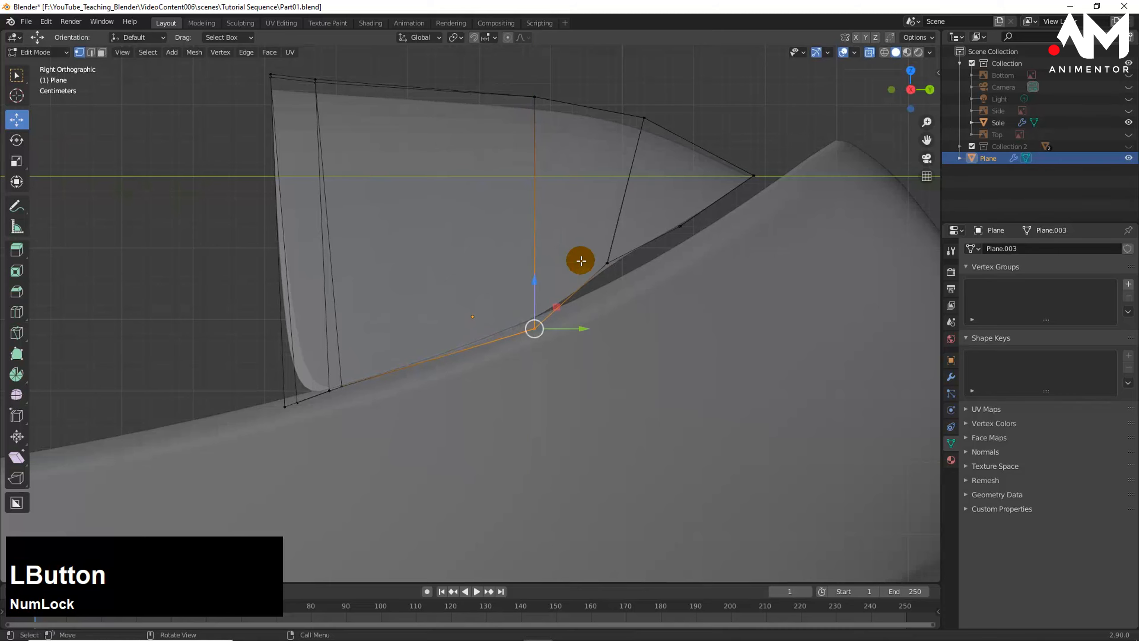
{"action": "left_click_drag", "start_coordinate": [584, 227], "coordinate": [613, 243]}
{"action": "mouse_move", "coordinate": [667, 202]}
{"action": "left_mouse_down"}
{"action": "mouse_move", "coordinate": [707, 275]}
{"action": "mouse_move", "coordinate": [685, 205]}
{"action": "left_mouse_up"}
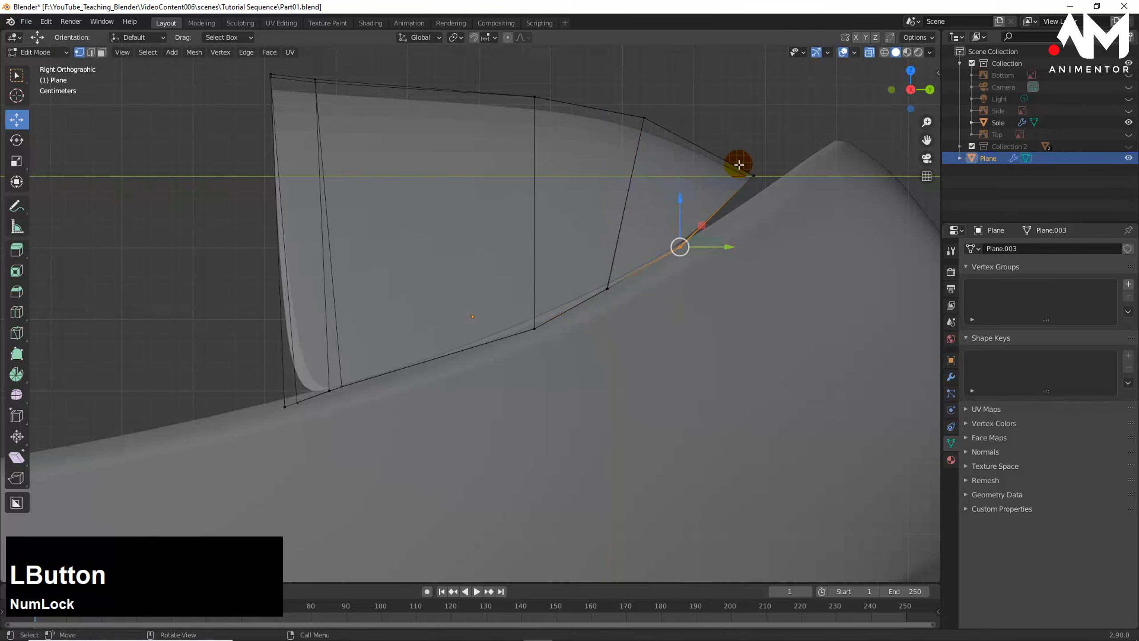
{"action": "left_click_drag", "start_coordinate": [735, 152], "coordinate": [816, 219]}
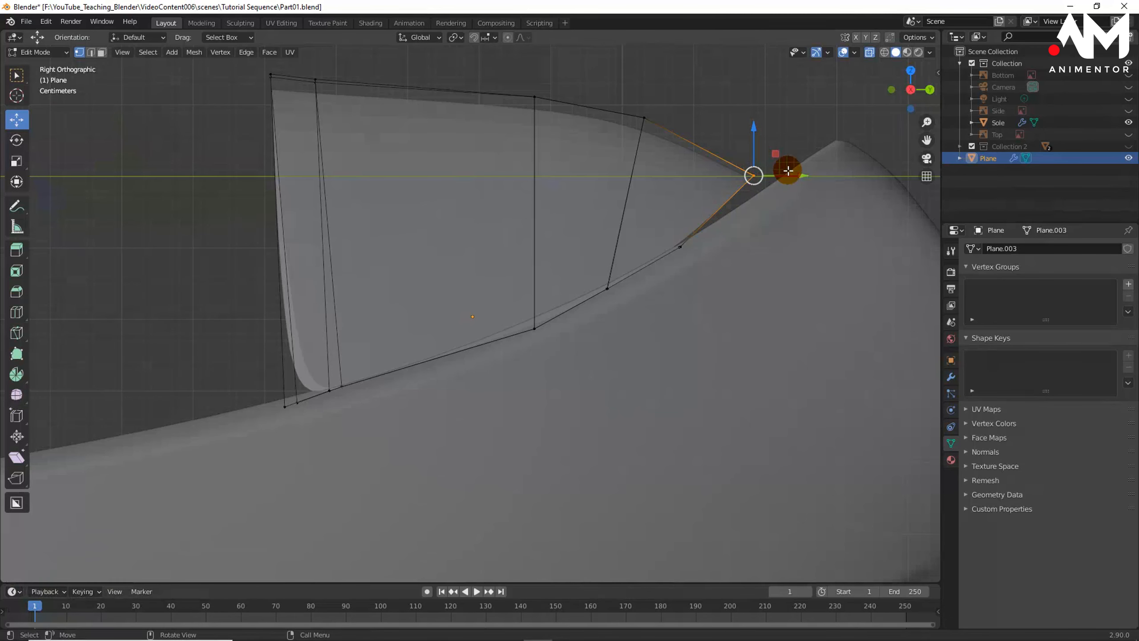
{"action": "left_click_drag", "start_coordinate": [777, 153], "coordinate": [792, 163]}
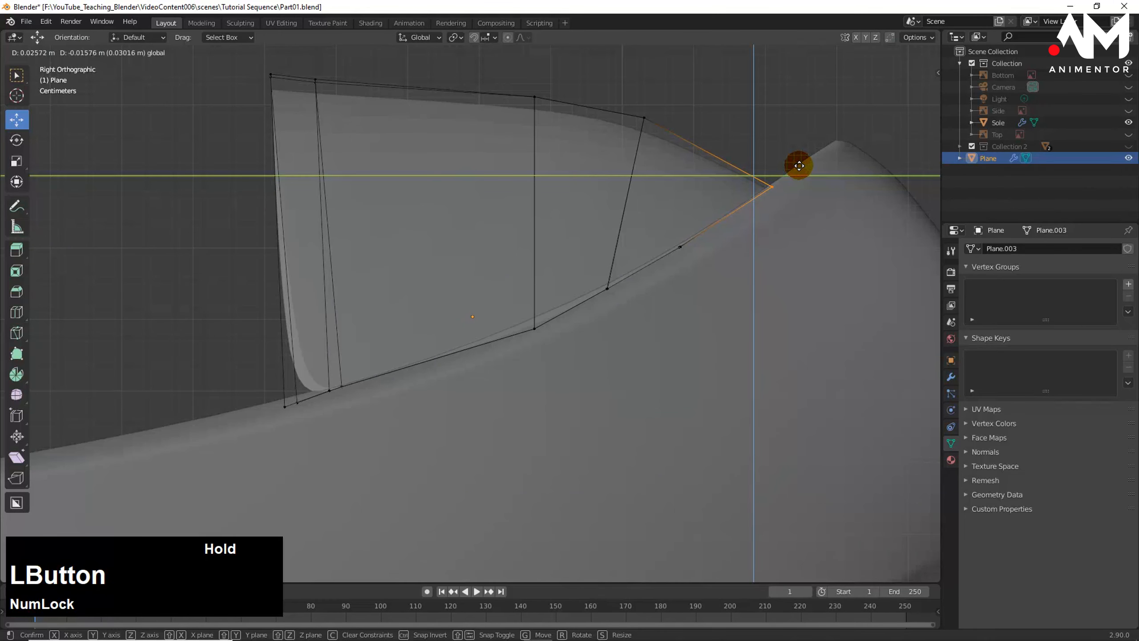
{"action": "left_click_drag", "start_coordinate": [799, 166], "coordinate": [799, 166]}
- Turn off X-ray, clear the selection, and examine how the toe cap fits the sole from behind and above
{"action": "middle_click_drag", "start_coordinate": [557, 308], "coordinate": [440, 246]}
{"action": "key", "text": "alt+z"}
{"action": "left_click", "coordinate": [276, 195]}
{"action": "mouse_move", "coordinate": [390, 288]}
{"action": "middle_mouse_down"}
{"action": "mouse_move", "coordinate": [435, 306]}
{"action": "mouse_move", "coordinate": [466, 293]}
{"action": "mouse_move", "coordinate": [320, 303]}
{"action": "mouse_move", "coordinate": [394, 308]}
{"action": "middle_mouse_up"}
{"action": "scroll", "coordinate": [394, 308], "scroll_direction": "down", "scroll_amount": 5}
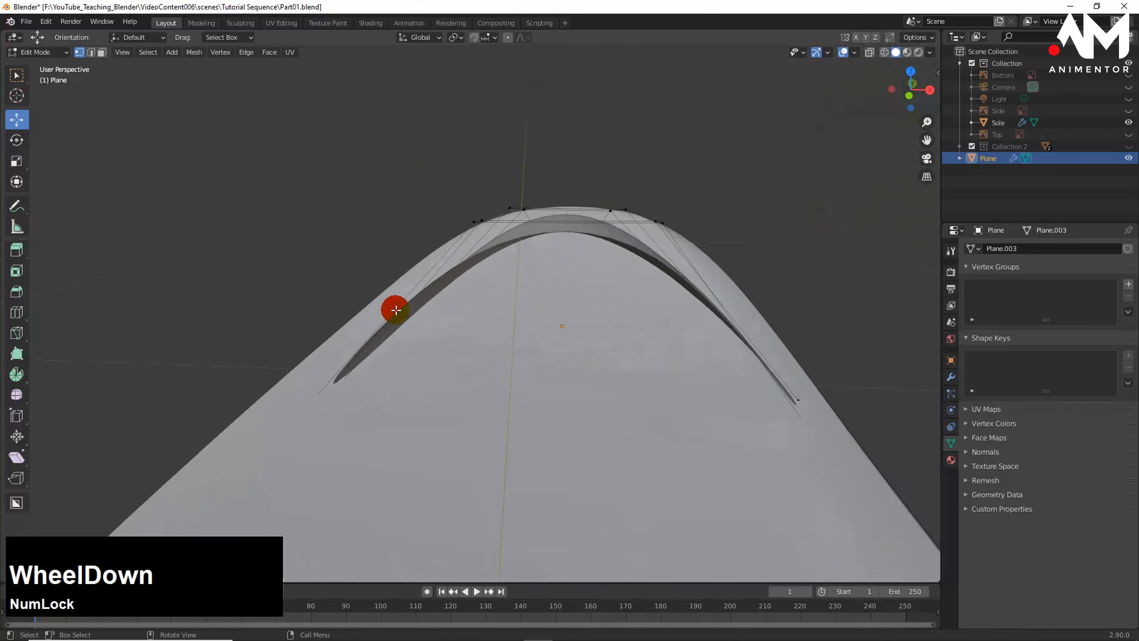
{"action": "scroll", "coordinate": [404, 303], "scroll_direction": "up", "scroll_amount": 4}
{"action": "scroll", "coordinate": [414, 300], "scroll_direction": "down", "scroll_amount": 3}
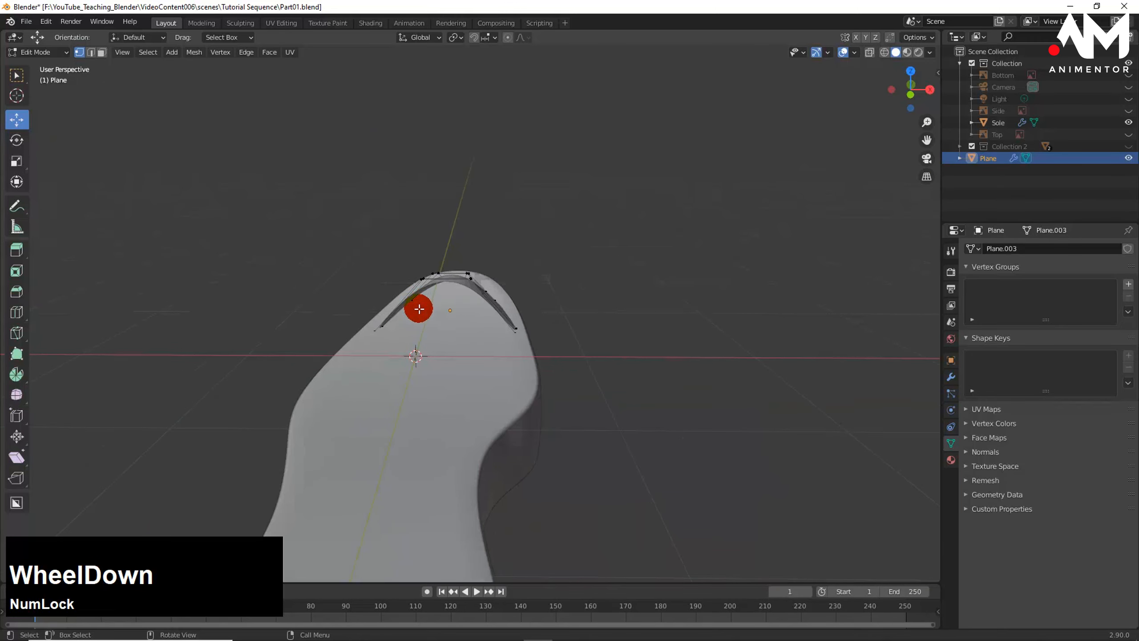
{"action": "middle_click_drag", "start_coordinate": [433, 313], "coordinate": [470, 274]}
{"action": "middle_click_drag", "start_coordinate": [470, 273], "coordinate": [478, 210], "text": "shift"}
{"action": "middle_click_drag", "start_coordinate": [477, 254], "coordinate": [478, 313]}
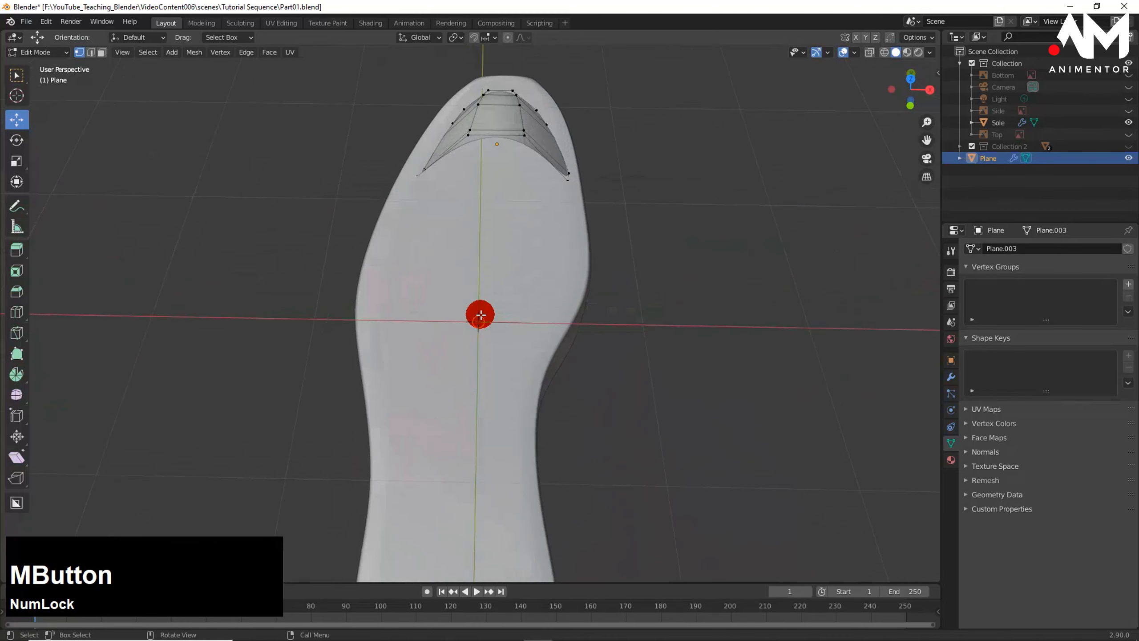
{"action": "middle_click_drag", "start_coordinate": [489, 230], "coordinate": [491, 325], "text": "shift"}
- Leave Edit Mode and scale the toe cap up uniformly so its sides sit closer to the sole's edges
{"action": "key", "text": "Tab"}
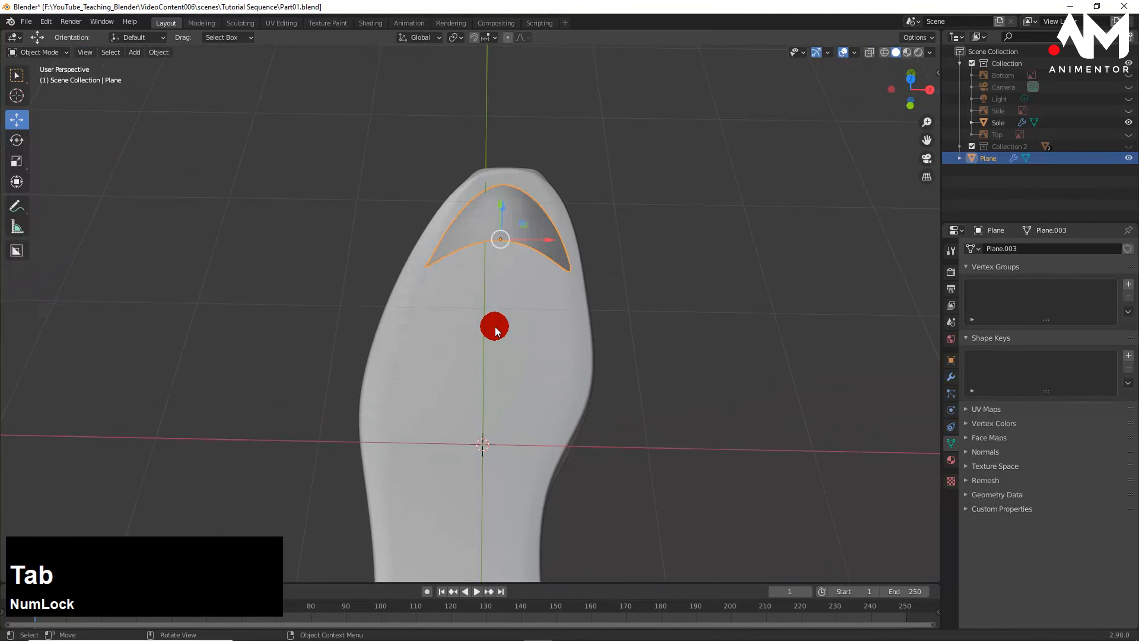
{"action": "scroll", "coordinate": [499, 296], "scroll_direction": "up", "scroll_amount": 3}
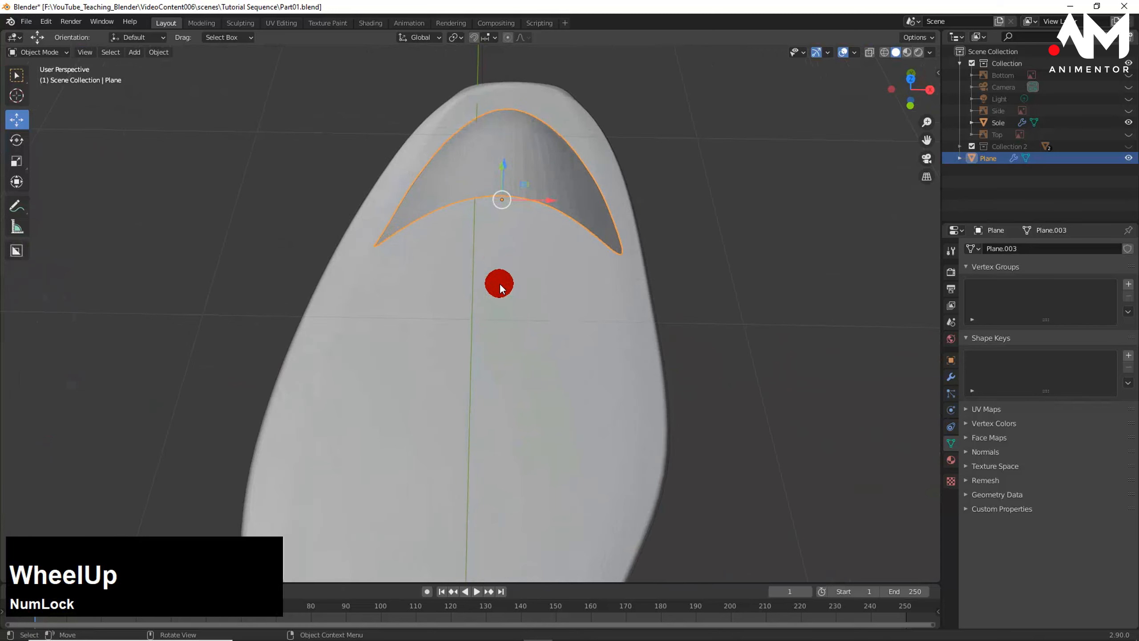
{"action": "middle_click_drag", "start_coordinate": [500, 287], "coordinate": [503, 344]}
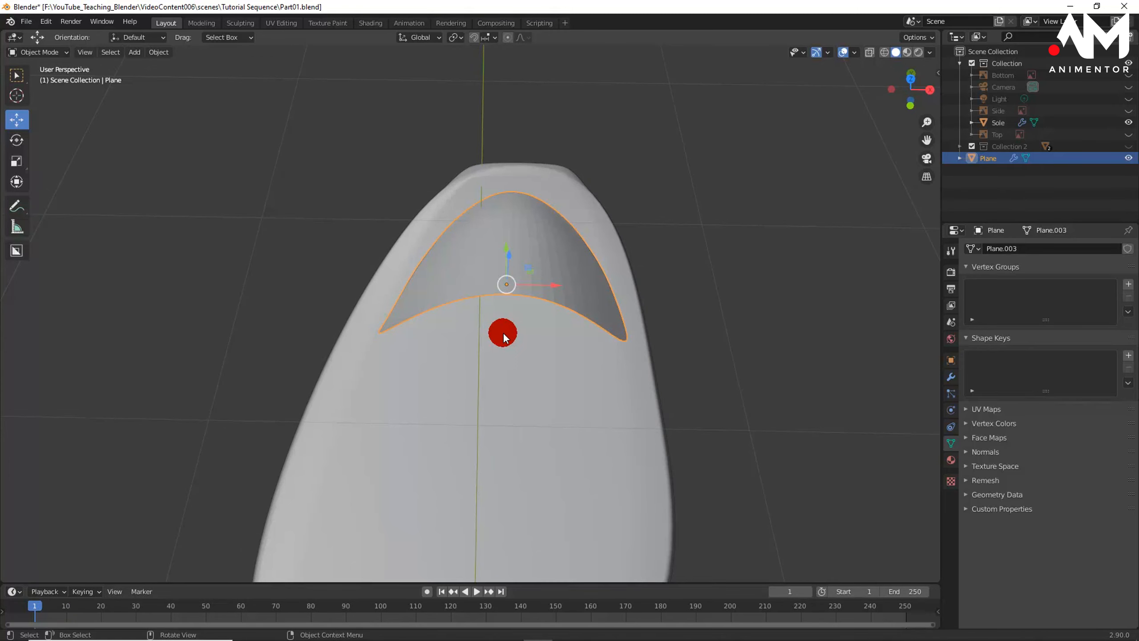
{"action": "key", "text": "s"}
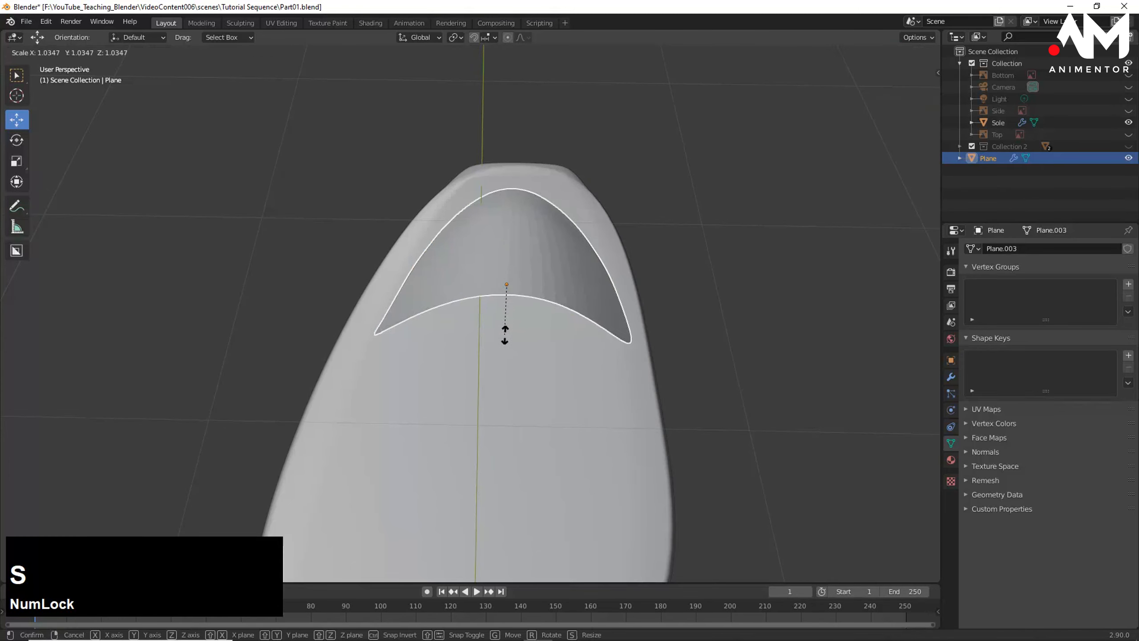
{"action": "left_click", "coordinate": [511, 339]}
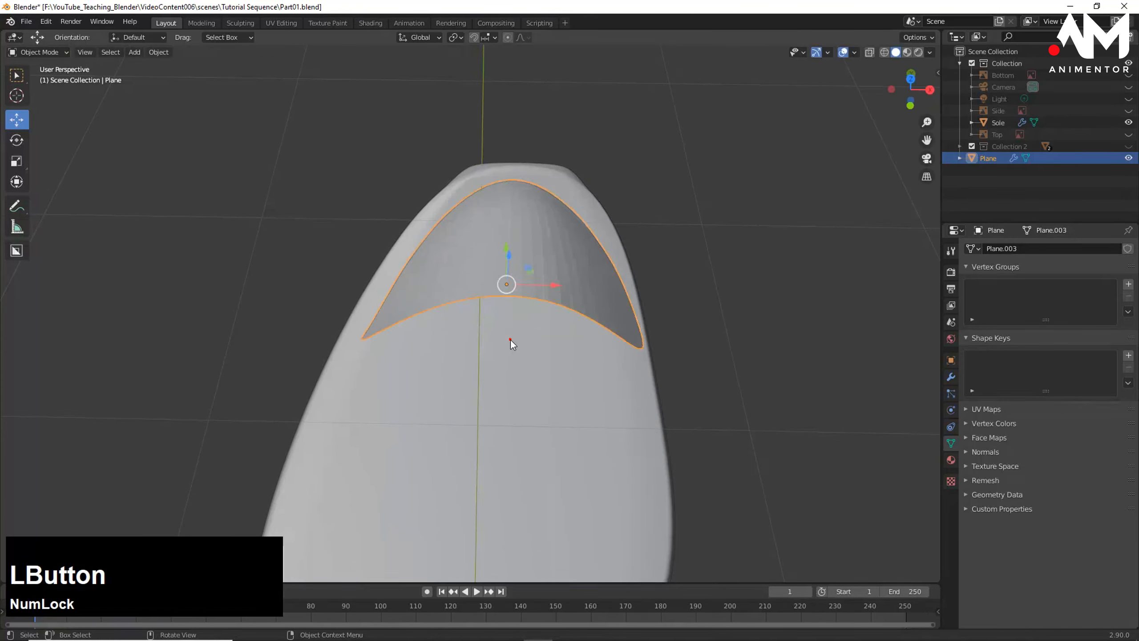
- Shift the toe cap slightly along negative X to even out the margins on both sides of the sole
{"action": "mouse_move", "coordinate": [593, 348]}
{"action": "middle_mouse_down"}
{"action": "mouse_move", "coordinate": [536, 322]}
{"action": "mouse_move", "coordinate": [597, 328]}
{"action": "middle_mouse_up"}
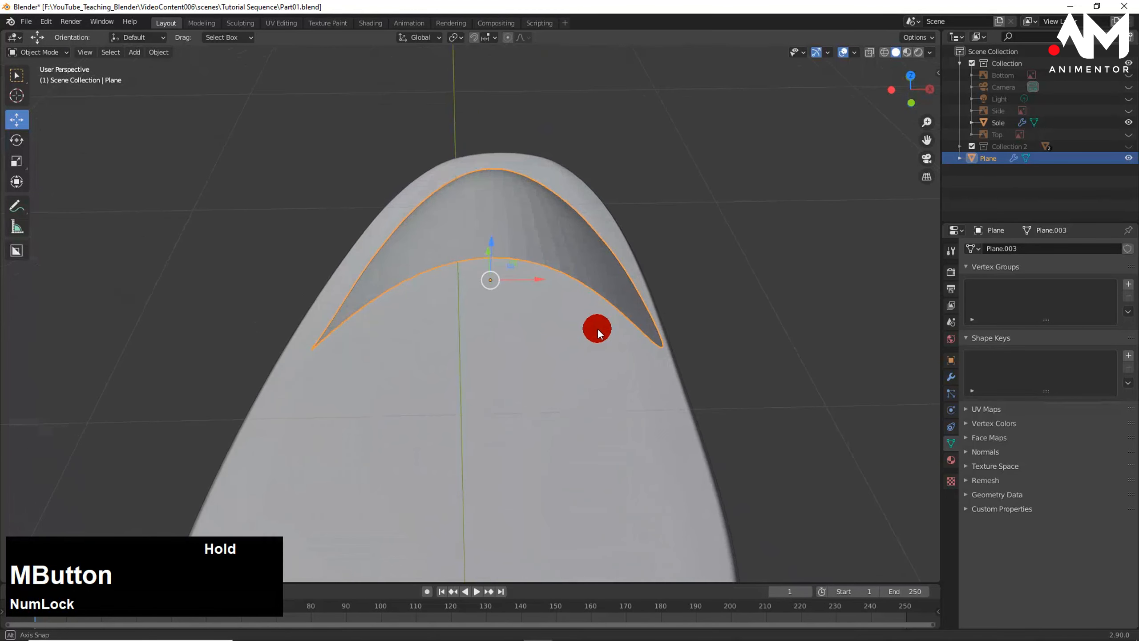
{"action": "left_click", "coordinate": [533, 278]}
{"action": "left_click_drag", "start_coordinate": [533, 278], "coordinate": [583, 304]}
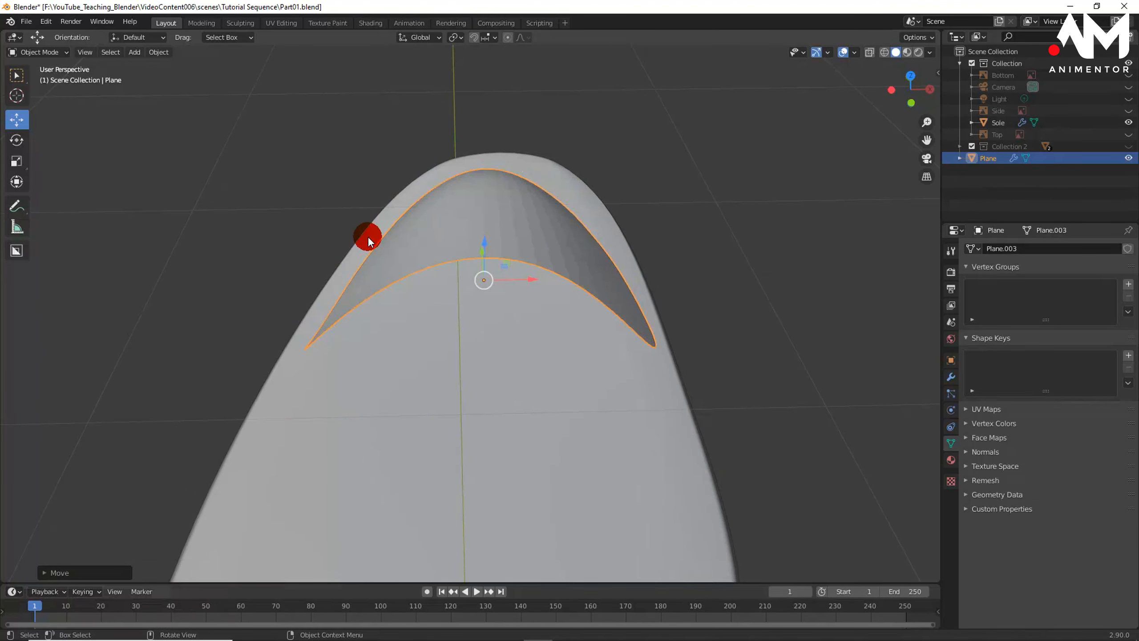
- Examine the resized toe cap's alignment and contact with the sole from the side, above and behind
{"action": "middle_click_drag", "start_coordinate": [580, 259], "coordinate": [445, 249]}
{"action": "mouse_move", "coordinate": [611, 230]}
{"action": "middle_mouse_down"}
{"action": "mouse_move", "coordinate": [617, 288]}
{"action": "mouse_move", "coordinate": [616, 242]}
{"action": "middle_mouse_up"}
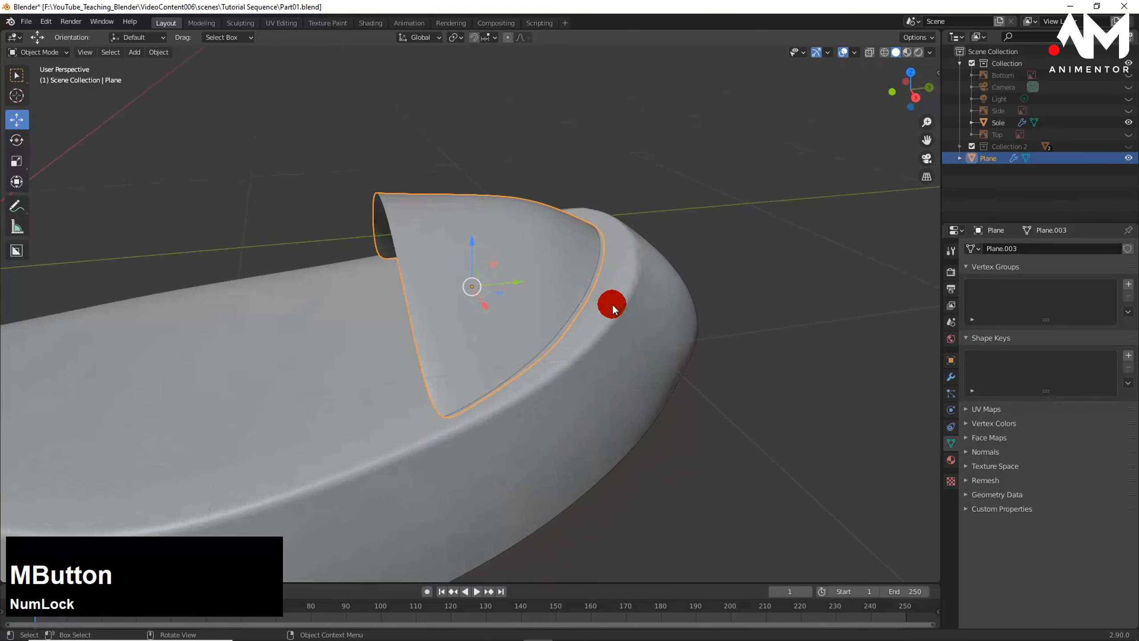
{"action": "middle_click_drag", "start_coordinate": [518, 397], "coordinate": [639, 385]}
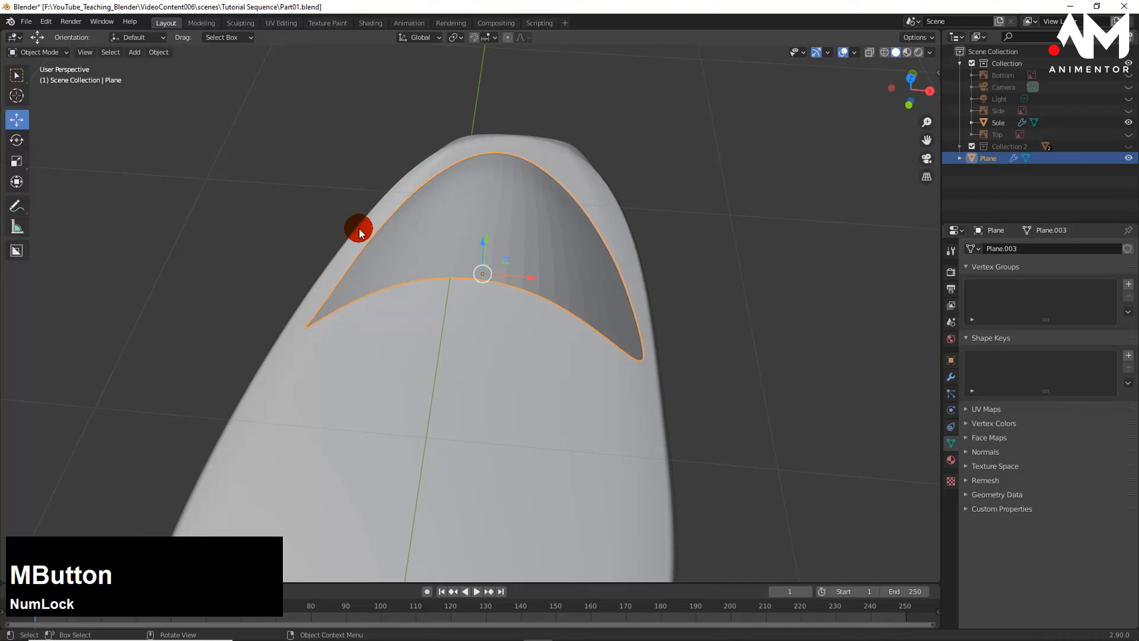
{"action": "middle_click_drag", "start_coordinate": [687, 354], "coordinate": [587, 322]}
{"action": "scroll", "coordinate": [592, 321], "scroll_direction": "down", "scroll_amount": 1}
{"action": "scroll", "coordinate": [592, 321], "scroll_direction": "up", "scroll_amount": 1}
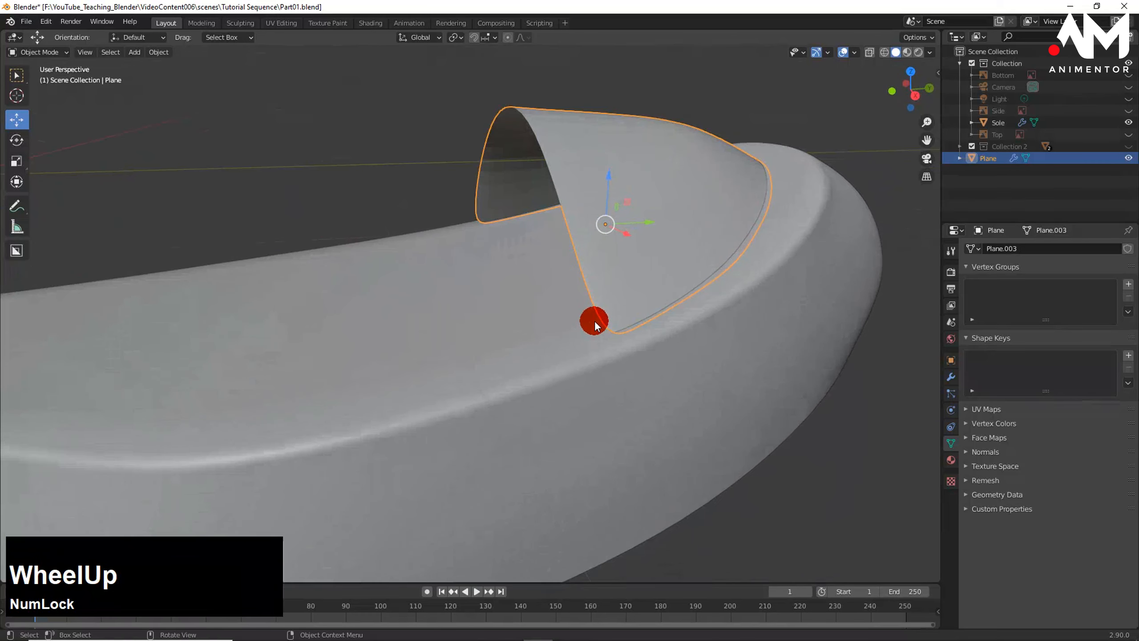
{"action": "middle_click_drag", "start_coordinate": [595, 283], "coordinate": [605, 311], "text": "shift"}
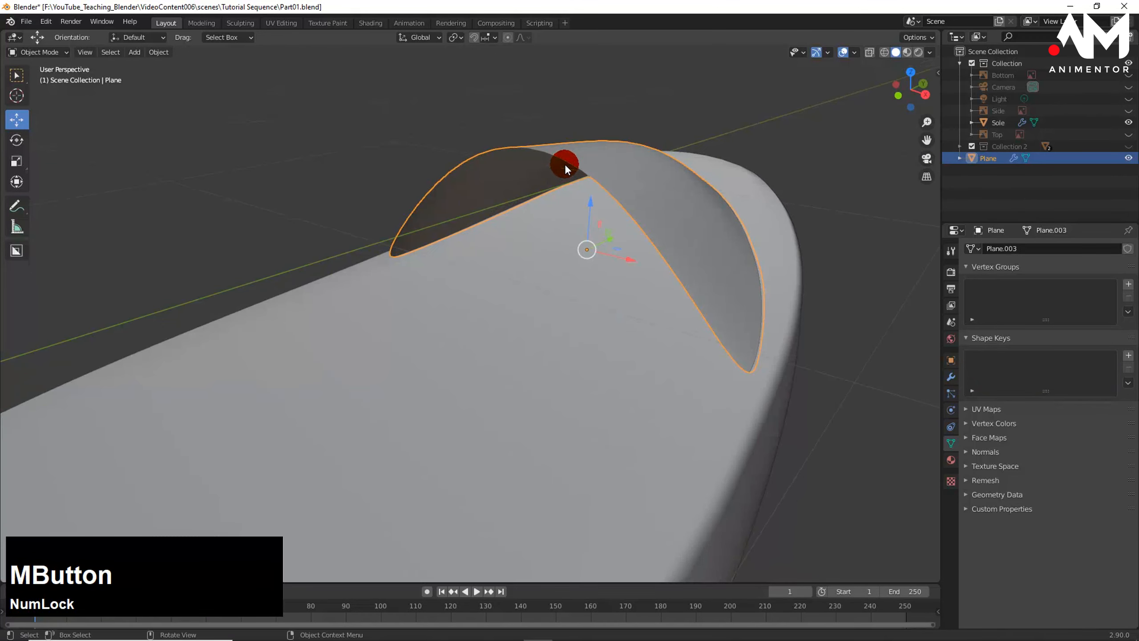
- Add a Solidify modifier to the toe cap plane to give it thickness
{"action": "left_click", "coordinate": [581, 94]}
{"action": "left_click", "coordinate": [577, 158]}
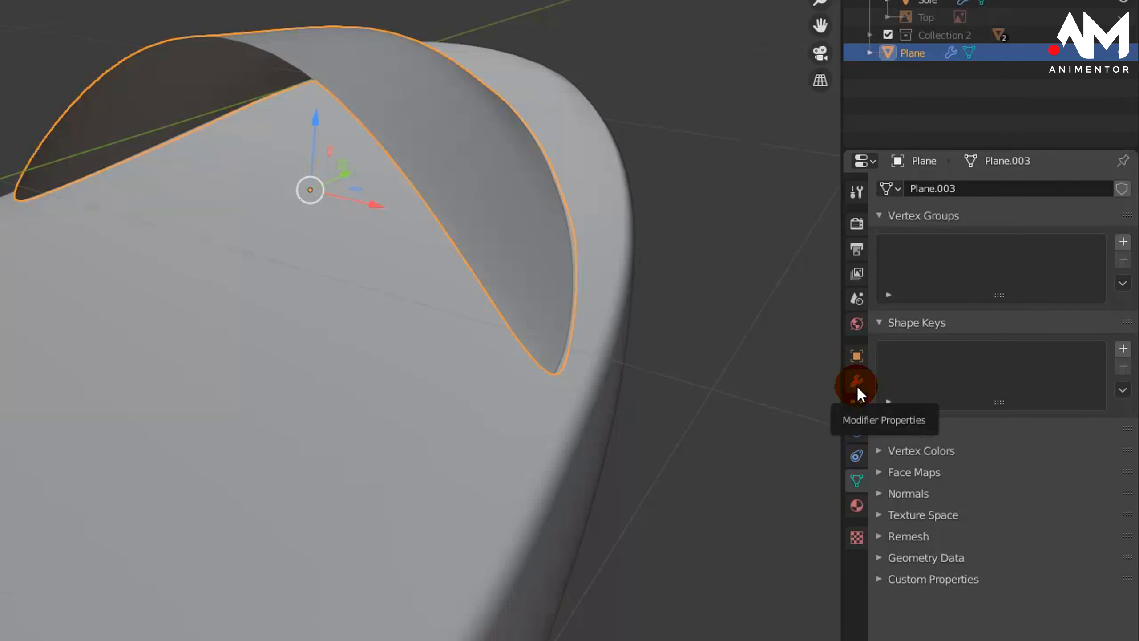
{"action": "left_click", "coordinate": [856, 381]}
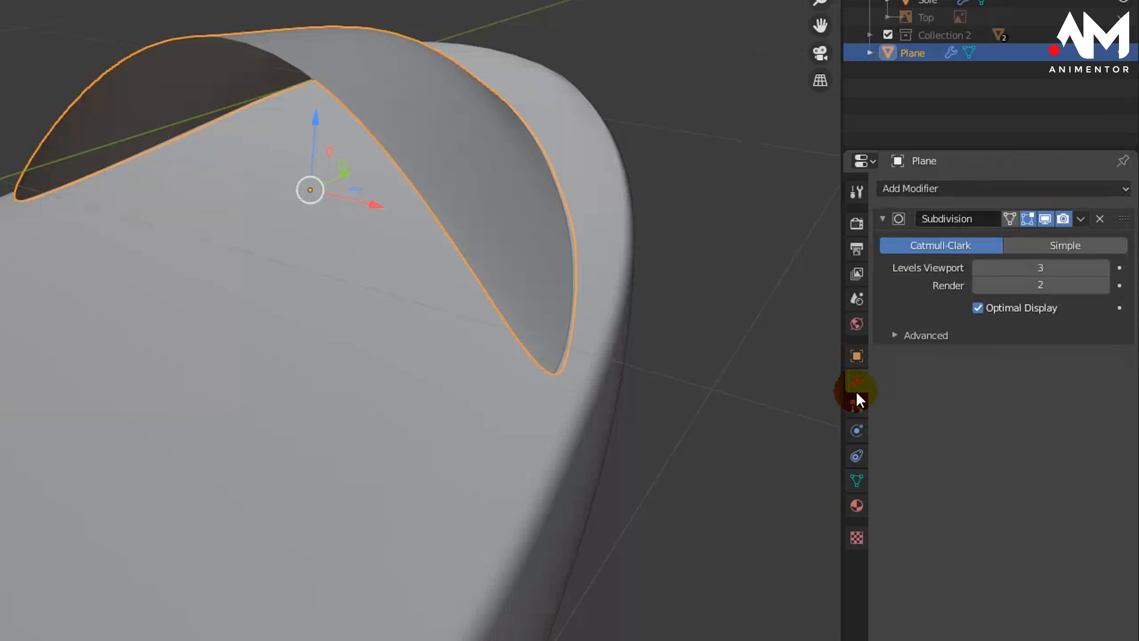
{"action": "left_click", "coordinate": [1014, 189]}
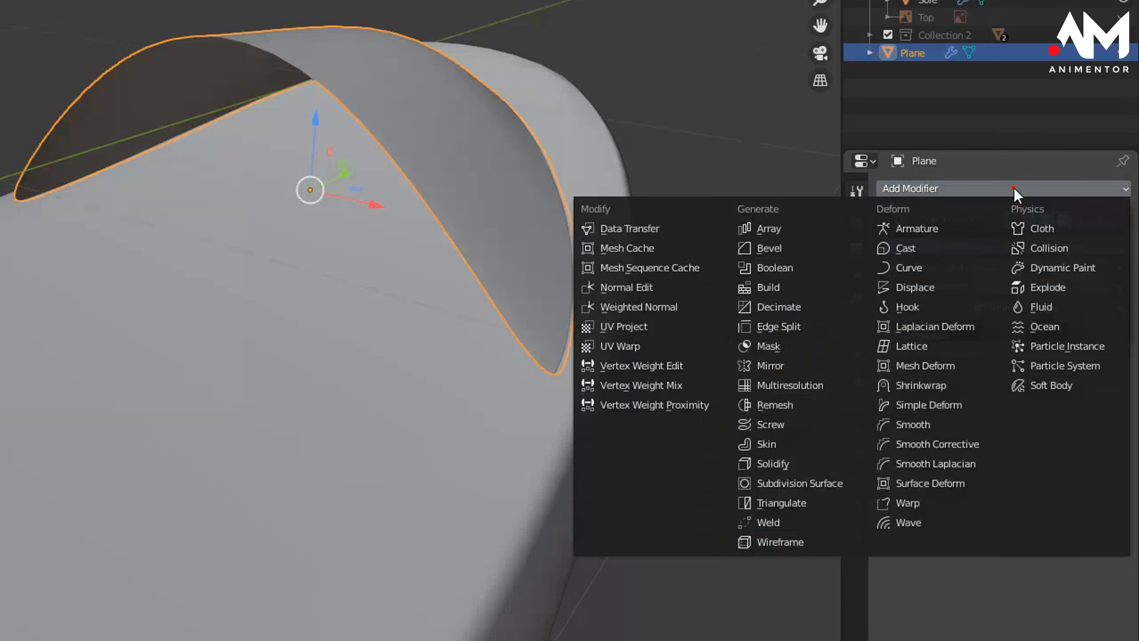
{"action": "left_click", "coordinate": [784, 465]}
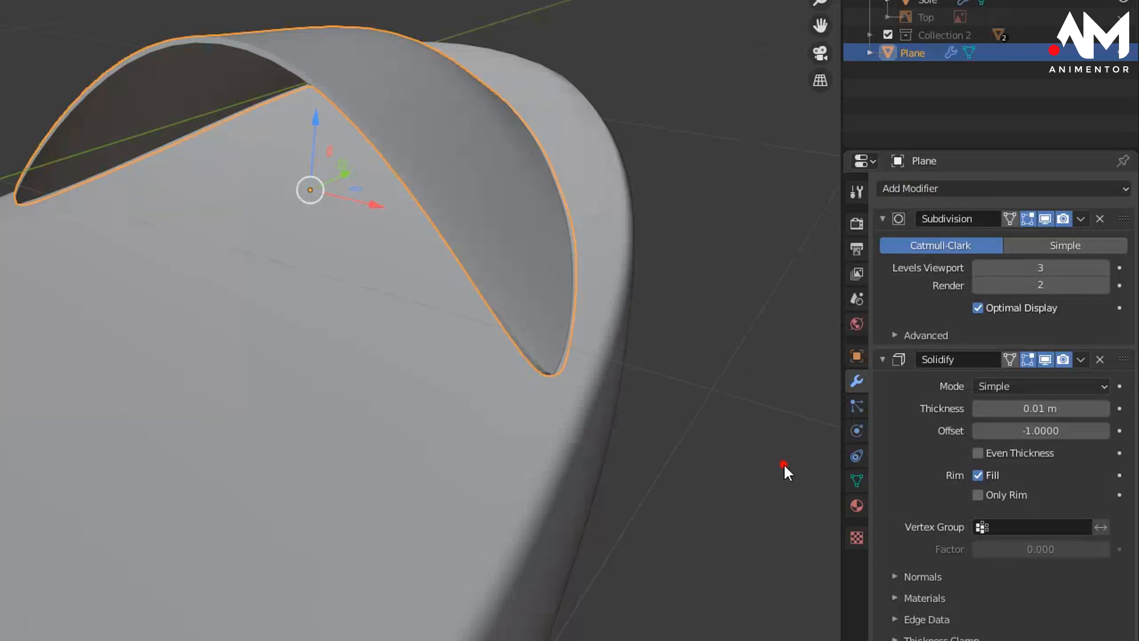
- Move the toe cap's Subdivision modifier below Solidify in the modifier stack so the thickened edges are smoothed
{"action": "middle_click_drag", "start_coordinate": [590, 374], "coordinate": [520, 294]}
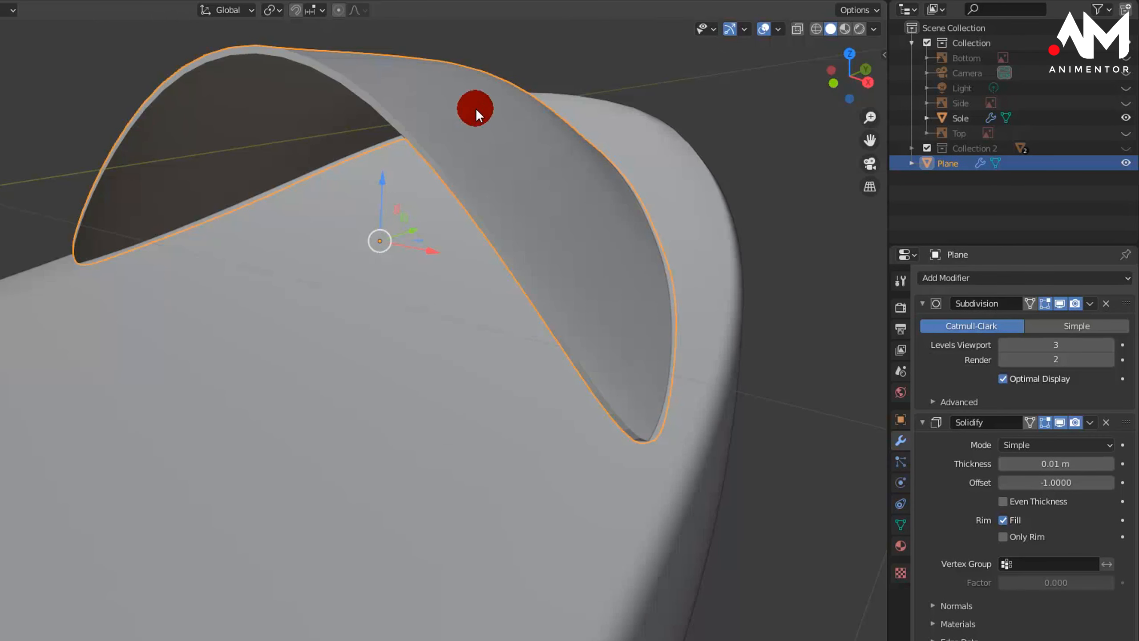
{"action": "middle_click_drag", "start_coordinate": [647, 383], "coordinate": [553, 353]}
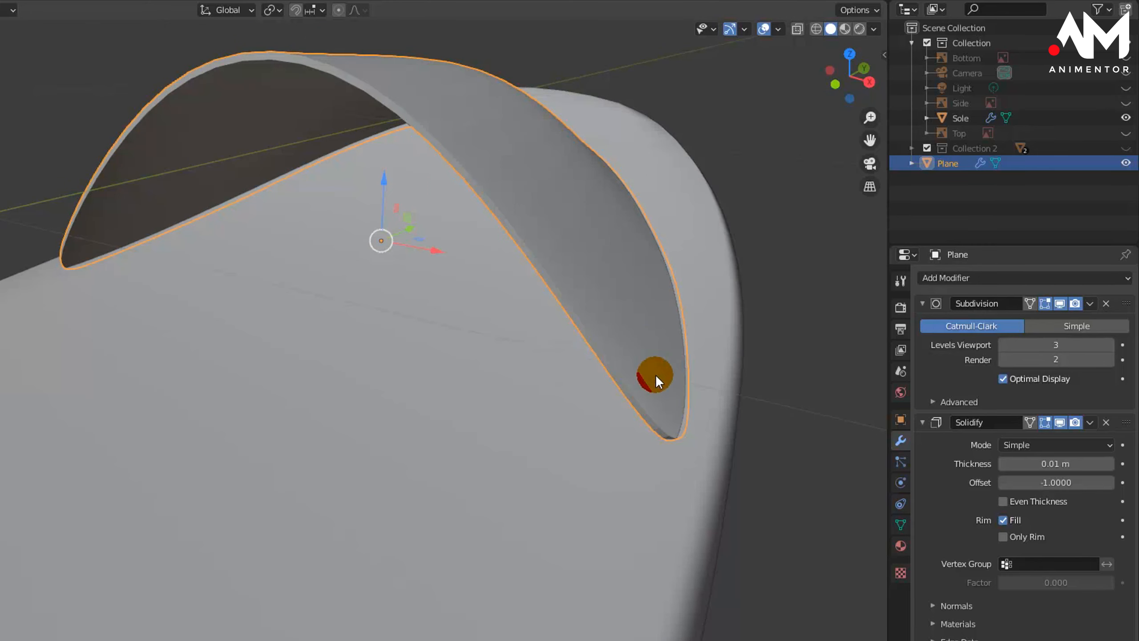
{"action": "middle_click_drag", "start_coordinate": [633, 415], "coordinate": [565, 324]}
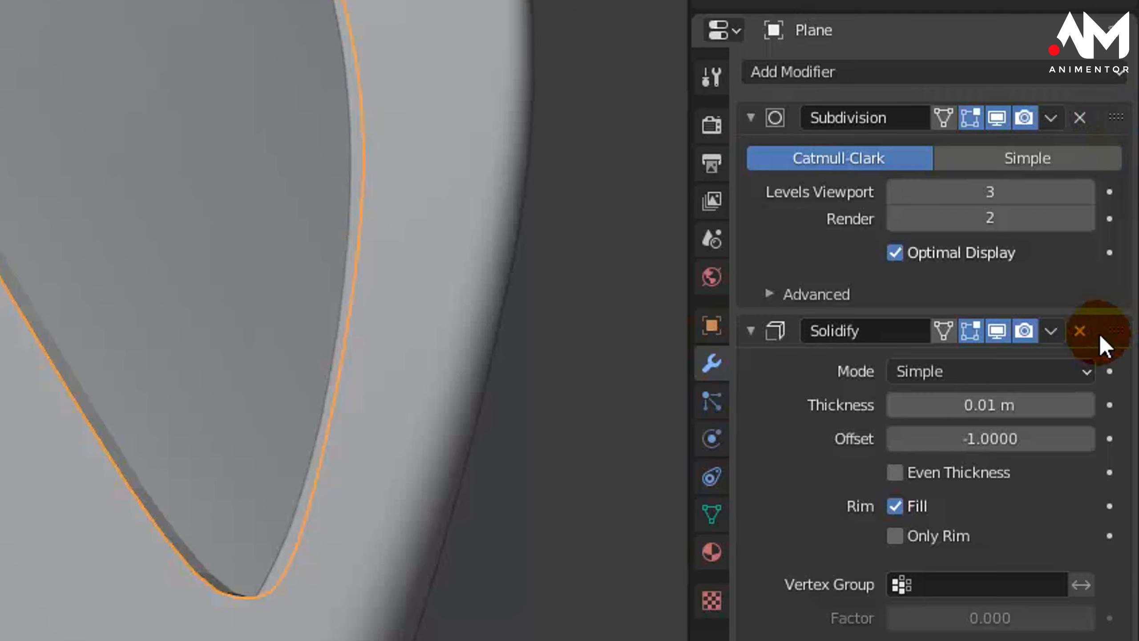
{"action": "left_click_drag", "start_coordinate": [1117, 120], "coordinate": [1131, 489]}
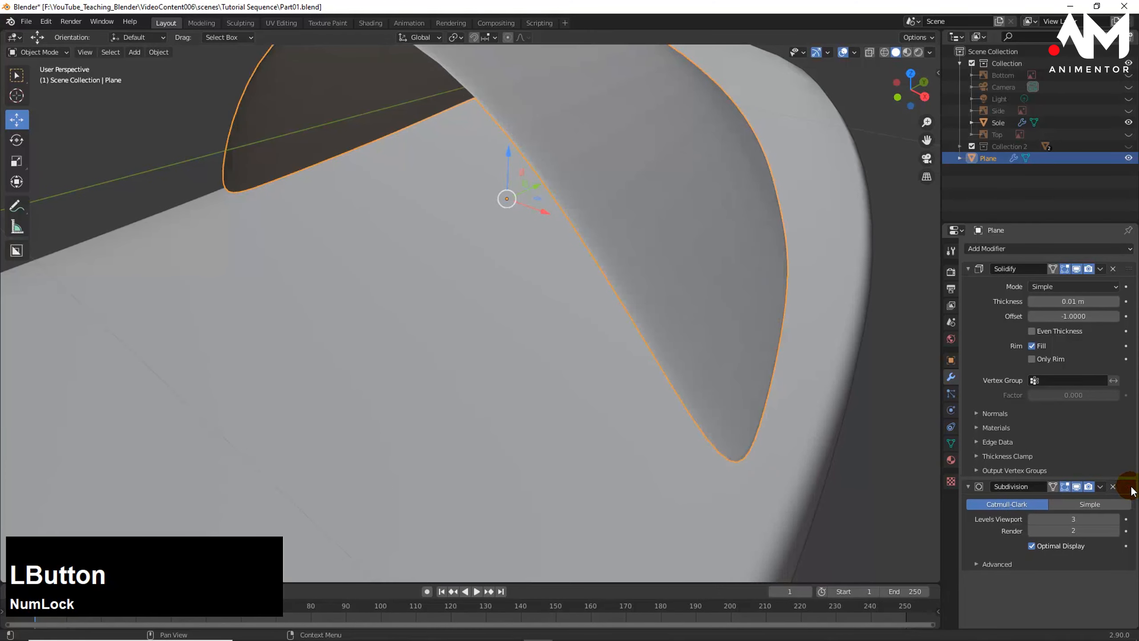
- Increase the toe cap's Solidify thickness to 0.05 m and check the thickened shape against the whole sole
{"action": "middle_click_drag", "start_coordinate": [747, 223], "coordinate": [780, 177]}
{"action": "scroll", "coordinate": [778, 180], "scroll_direction": "down", "scroll_amount": 2}
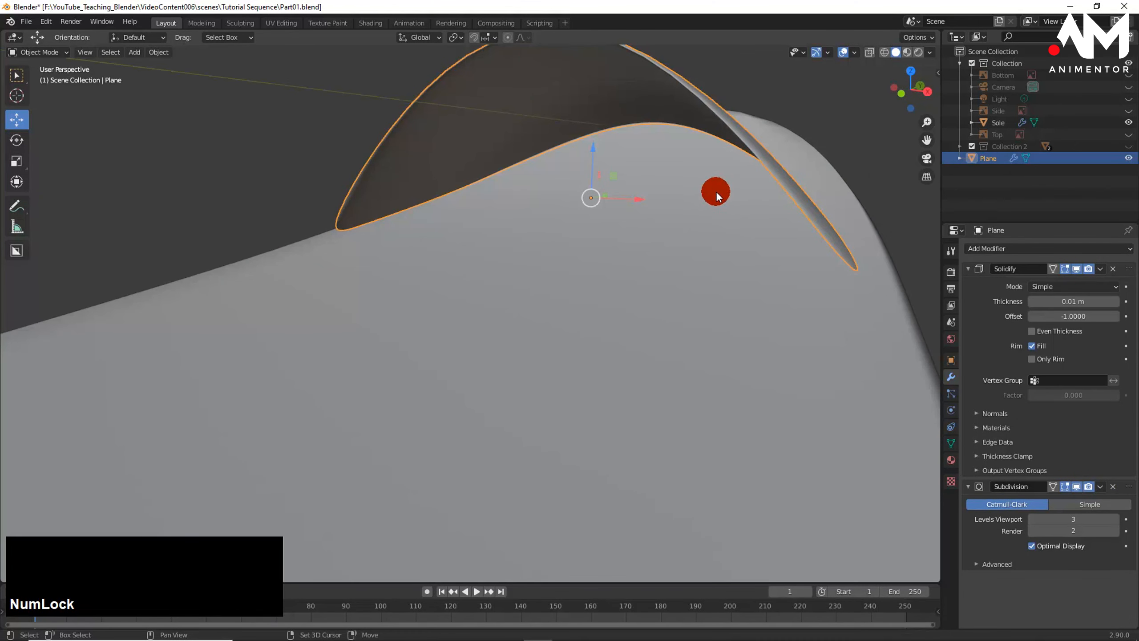
{"action": "middle_click_drag", "start_coordinate": [715, 191], "coordinate": [690, 236], "text": "shift"}
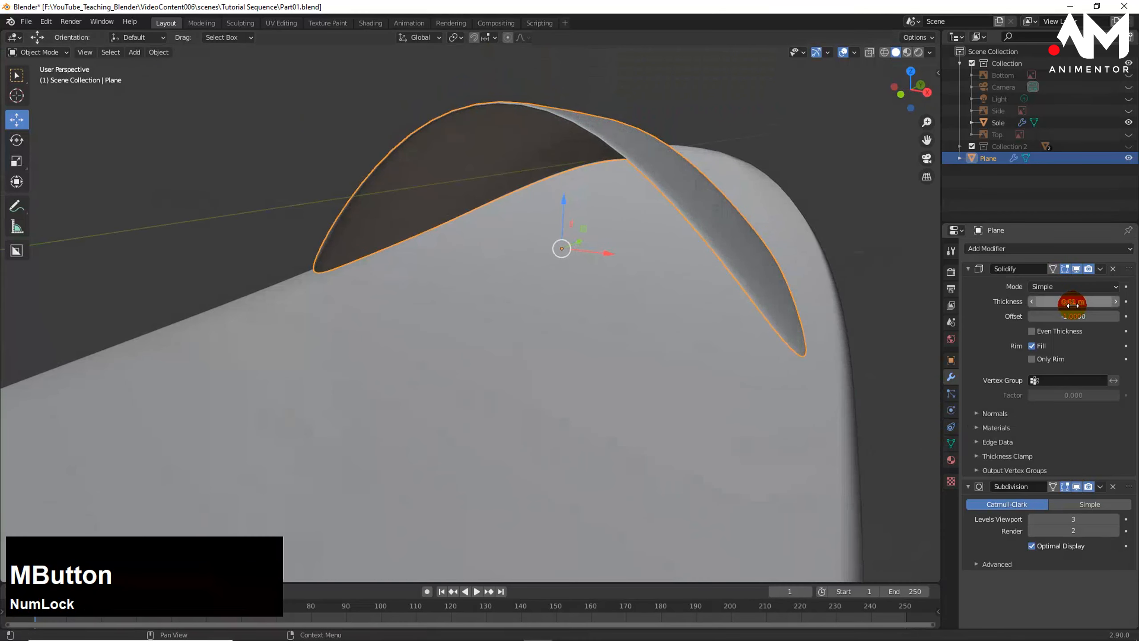
{"action": "left_click", "coordinate": [1118, 302]}
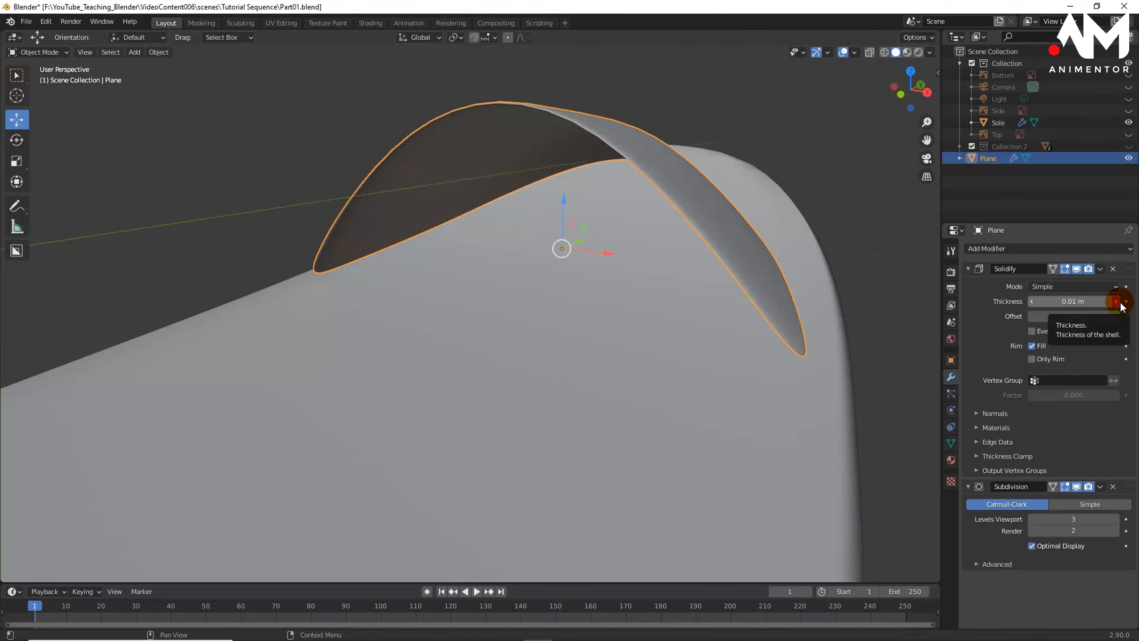
{"action": "left_click", "coordinate": [1117, 302]}
{"action": "left_click", "coordinate": [1116, 302]}
{"action": "left_click", "coordinate": [1116, 302]}
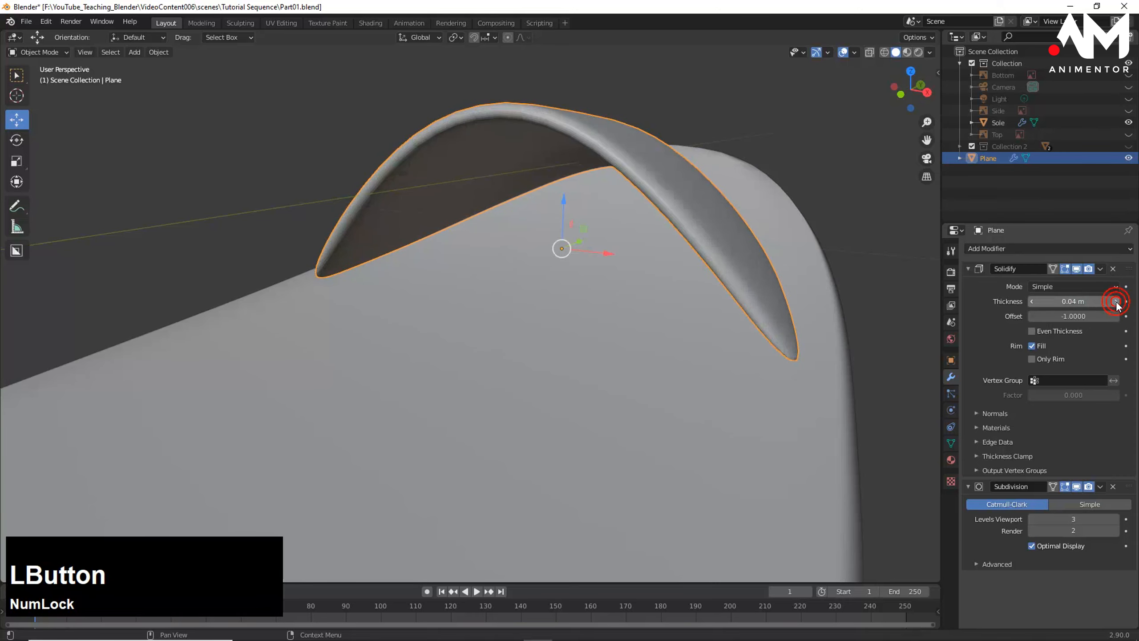
{"action": "left_click", "coordinate": [1117, 302]}
{"action": "middle_click_drag", "start_coordinate": [787, 266], "coordinate": [756, 273]}
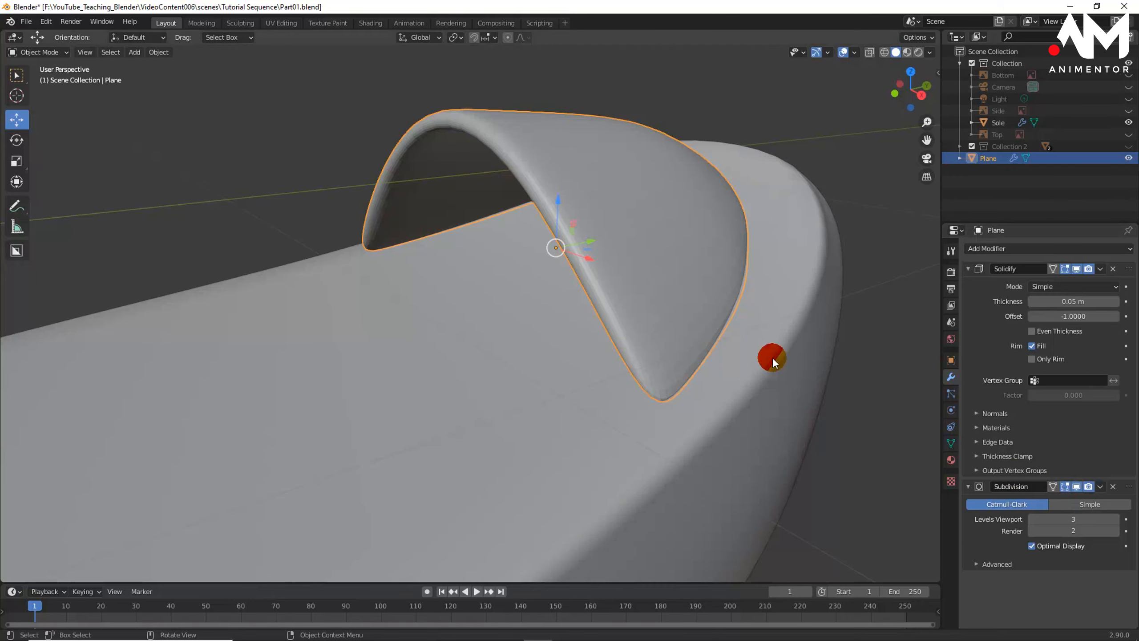
{"action": "middle_click_drag", "start_coordinate": [772, 357], "coordinate": [664, 305]}
{"action": "scroll", "coordinate": [612, 294], "scroll_direction": "down", "scroll_amount": 2}
{"action": "scroll", "coordinate": [661, 281], "scroll_direction": "down", "scroll_amount": 1}
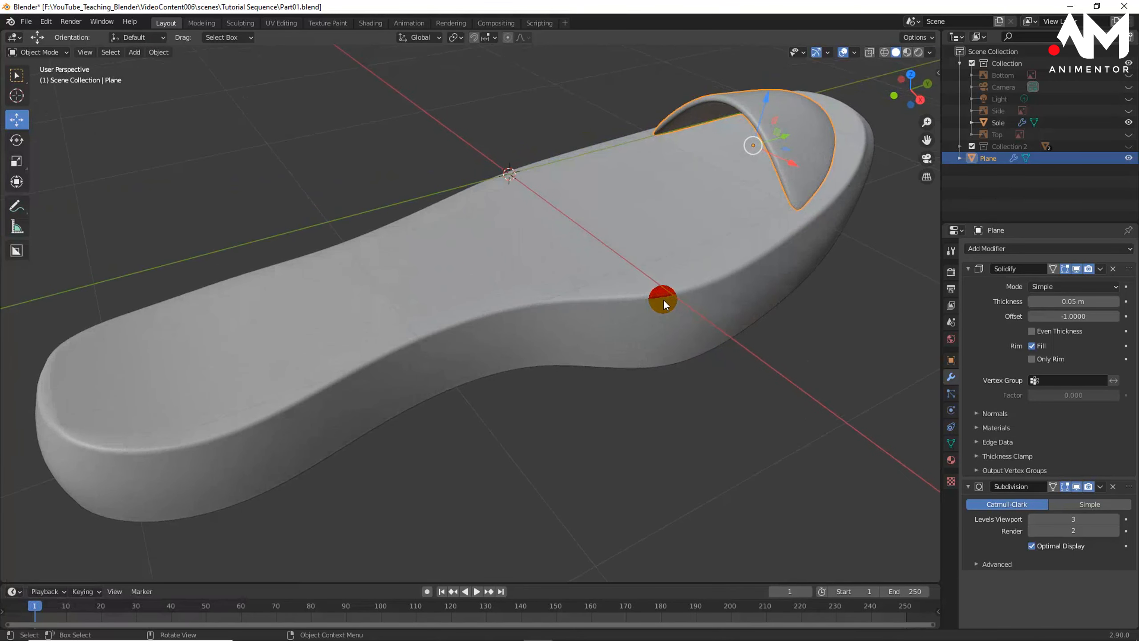